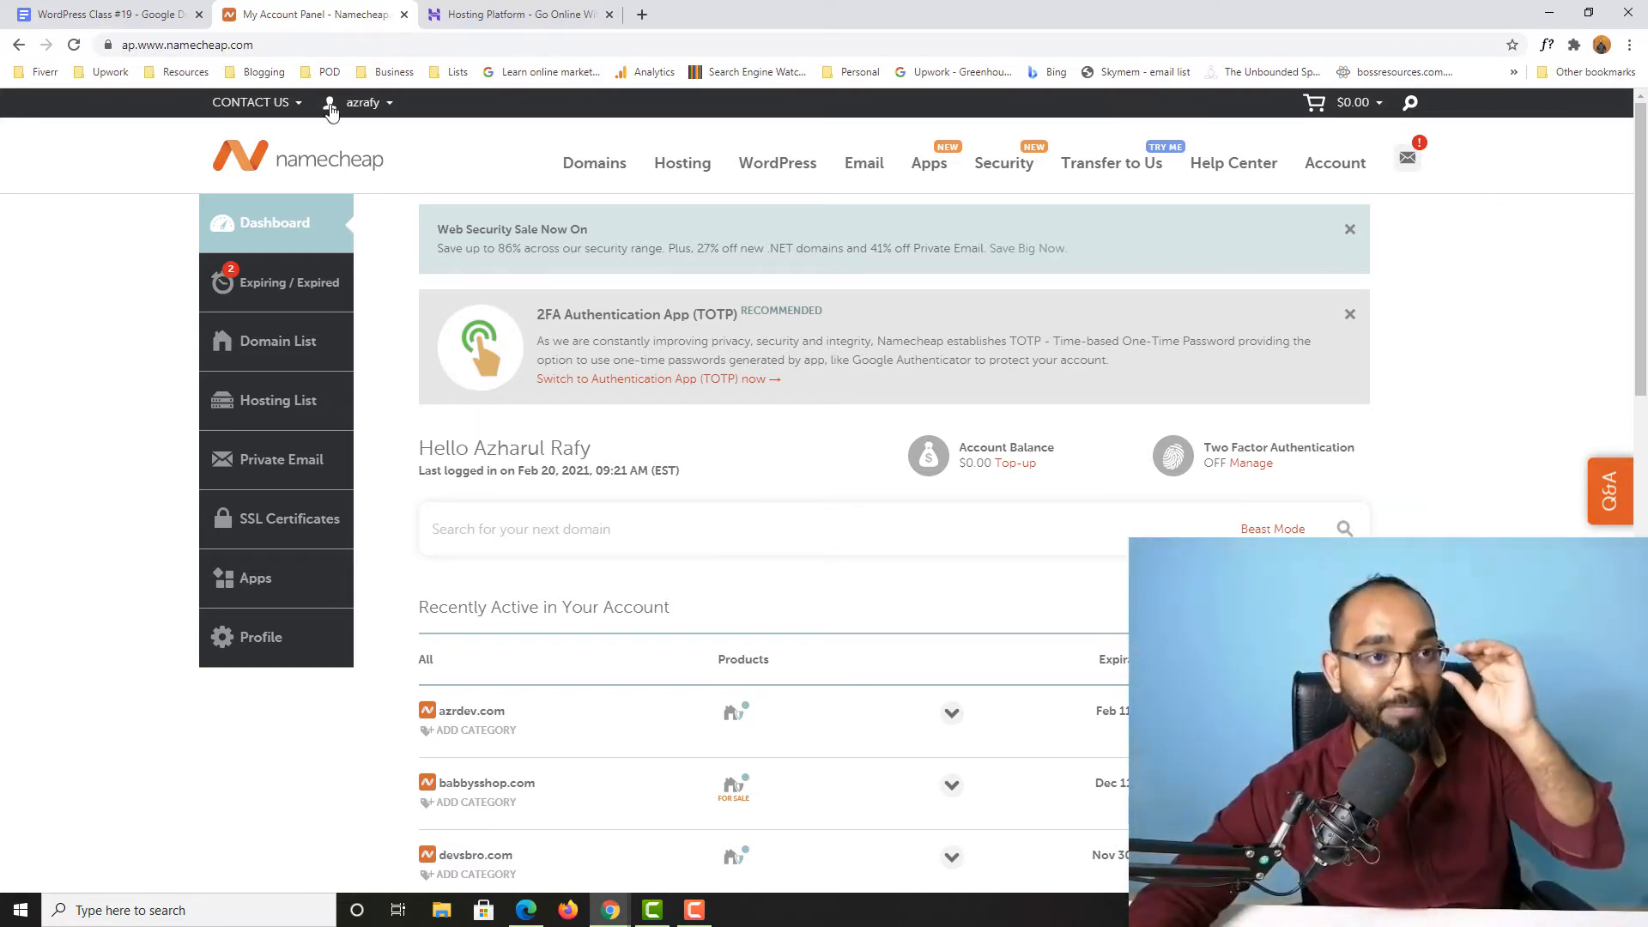
- Switch to Hostinger, log in to the account and open the form for adding a website to the Business hosting plan
{"action": "left_click", "coordinate": [474, 11]}
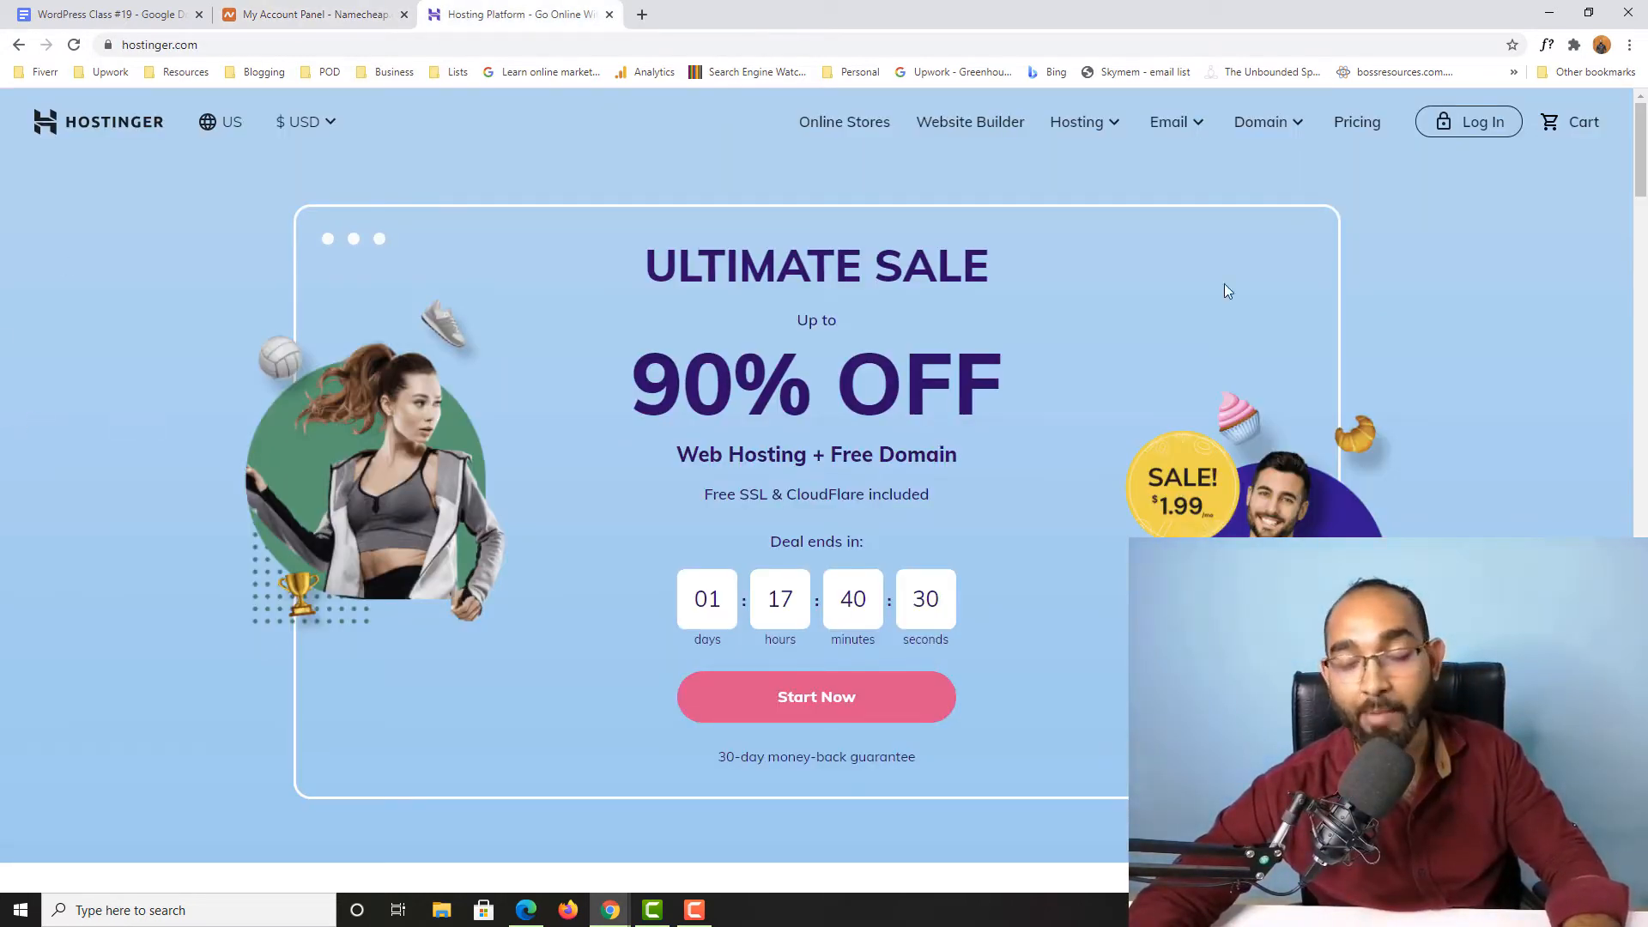
{"action": "left_click", "coordinate": [1473, 127]}
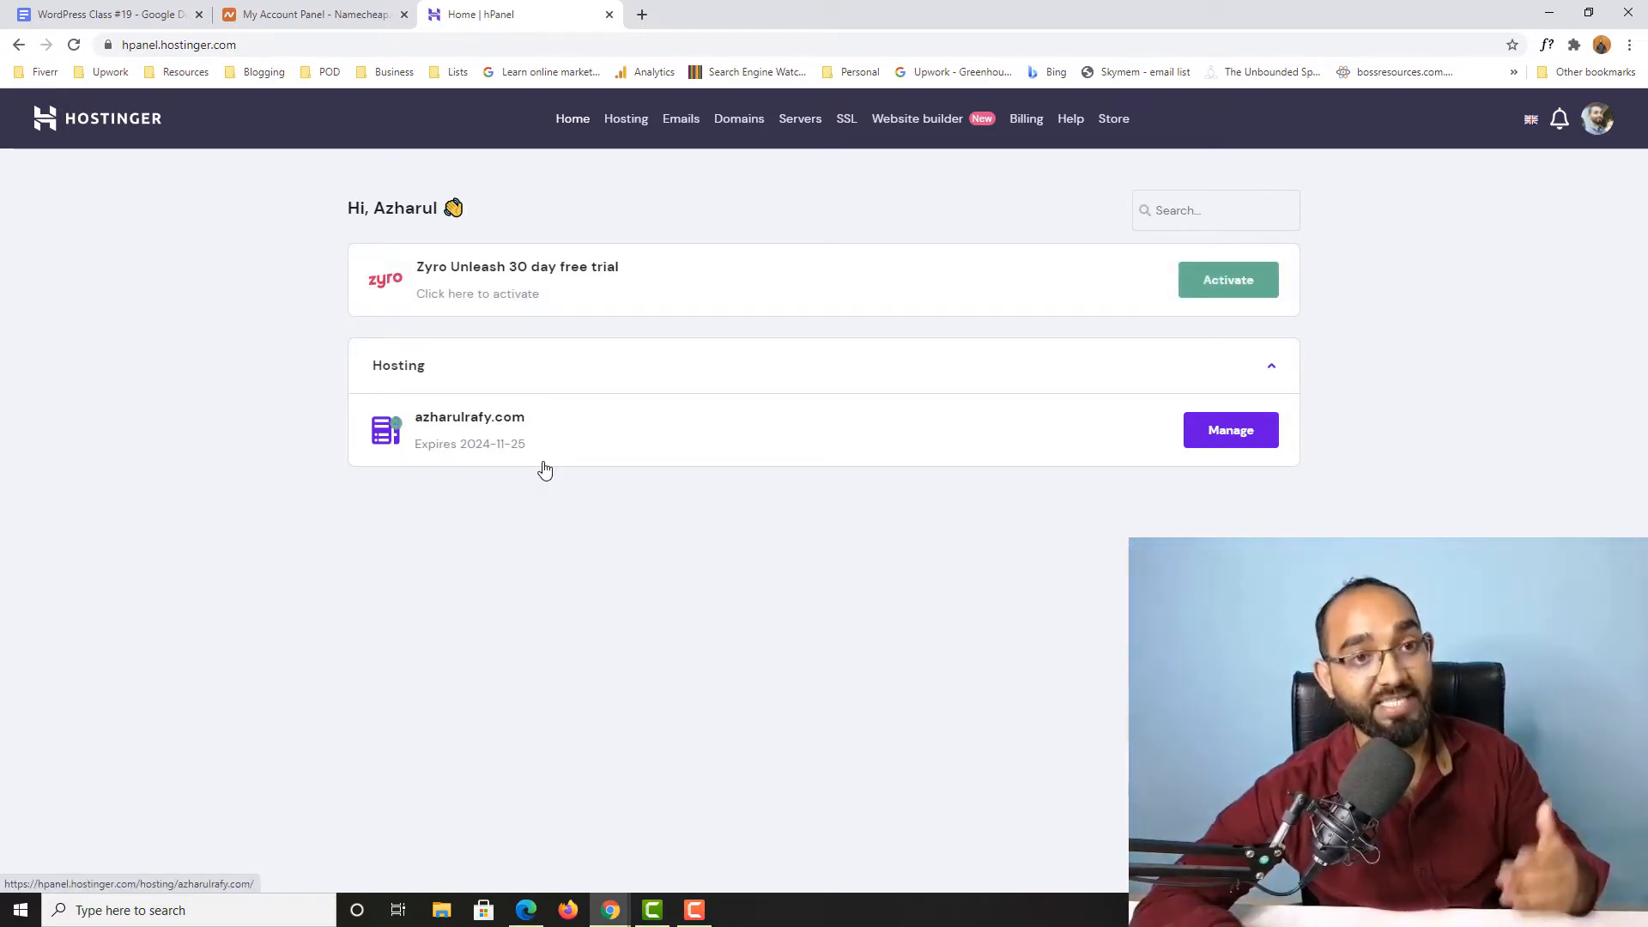
{"action": "left_click", "coordinate": [624, 129]}
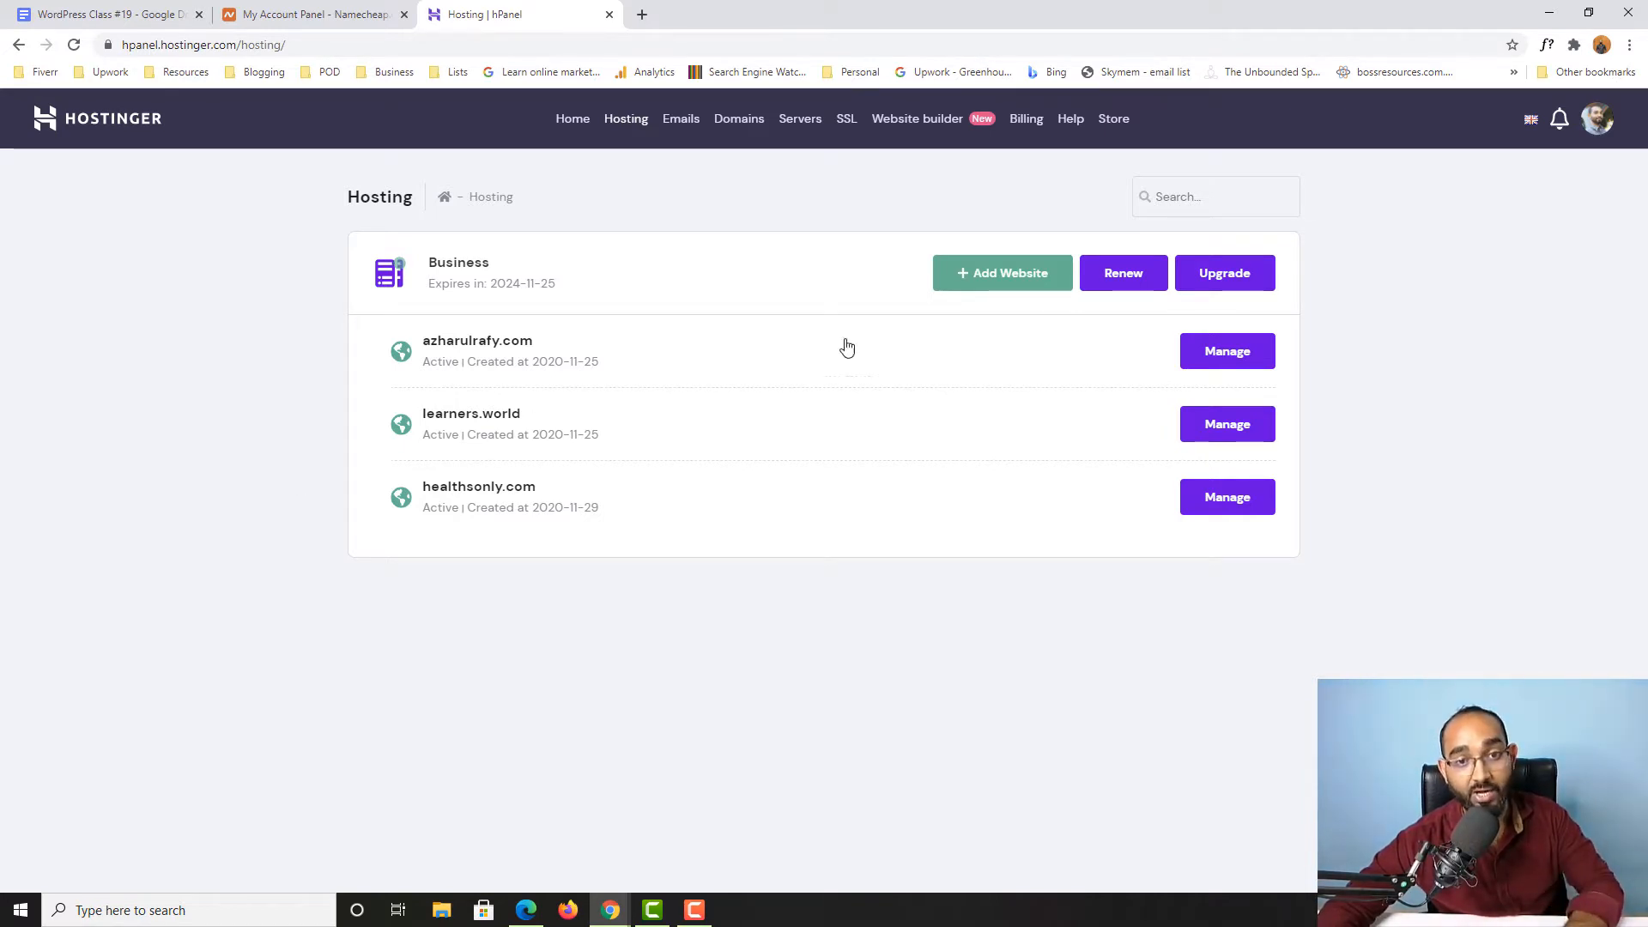
{"action": "left_click", "coordinate": [998, 286]}
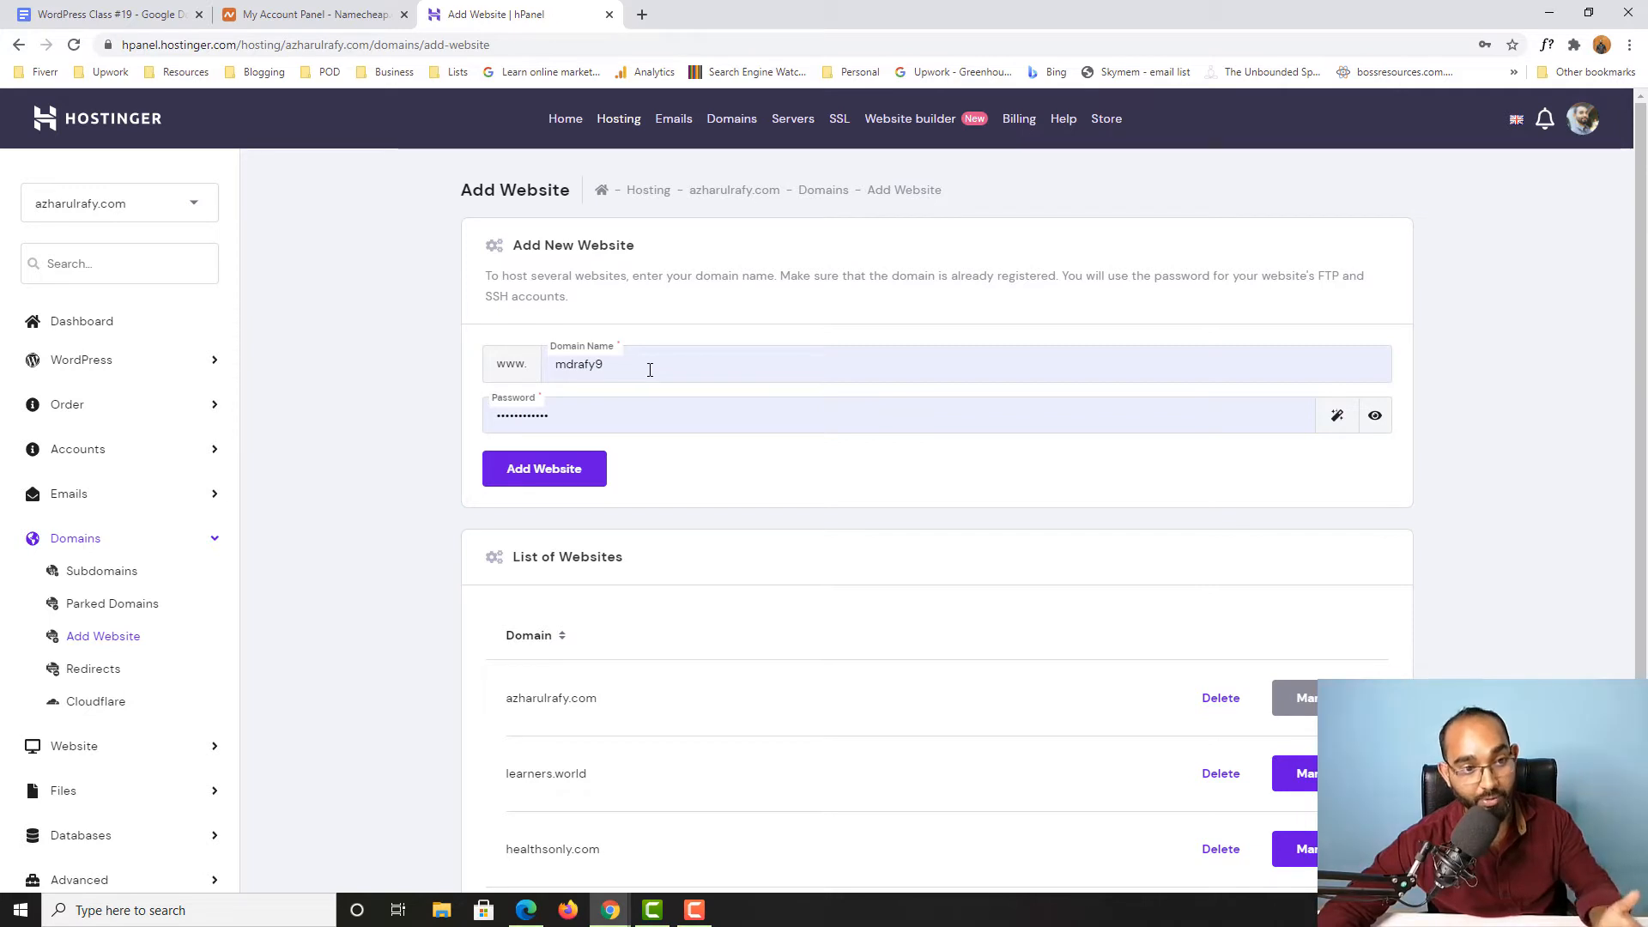
- Clear the autofilled password and domain name from the new website form
{"action": "double_click", "coordinate": [584, 412]}
{"action": "key", "text": "BackSpace"}
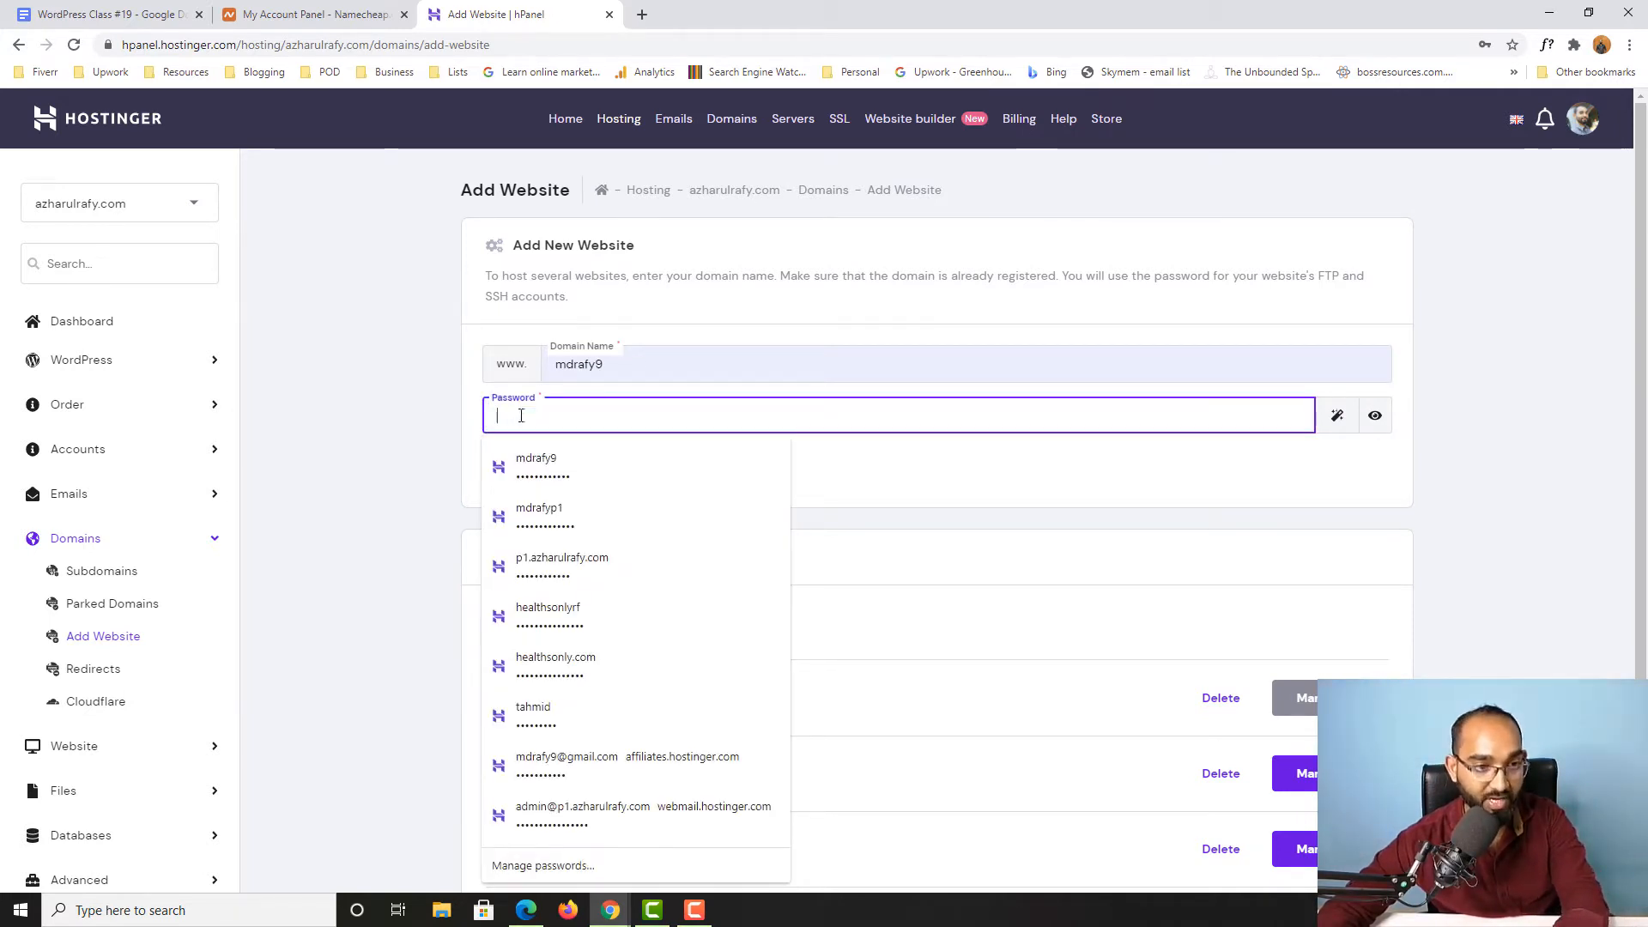
{"action": "double_click", "coordinate": [629, 357]}
{"action": "key", "text": "BackSpace"}
{"action": "left_click", "coordinate": [455, 391]}
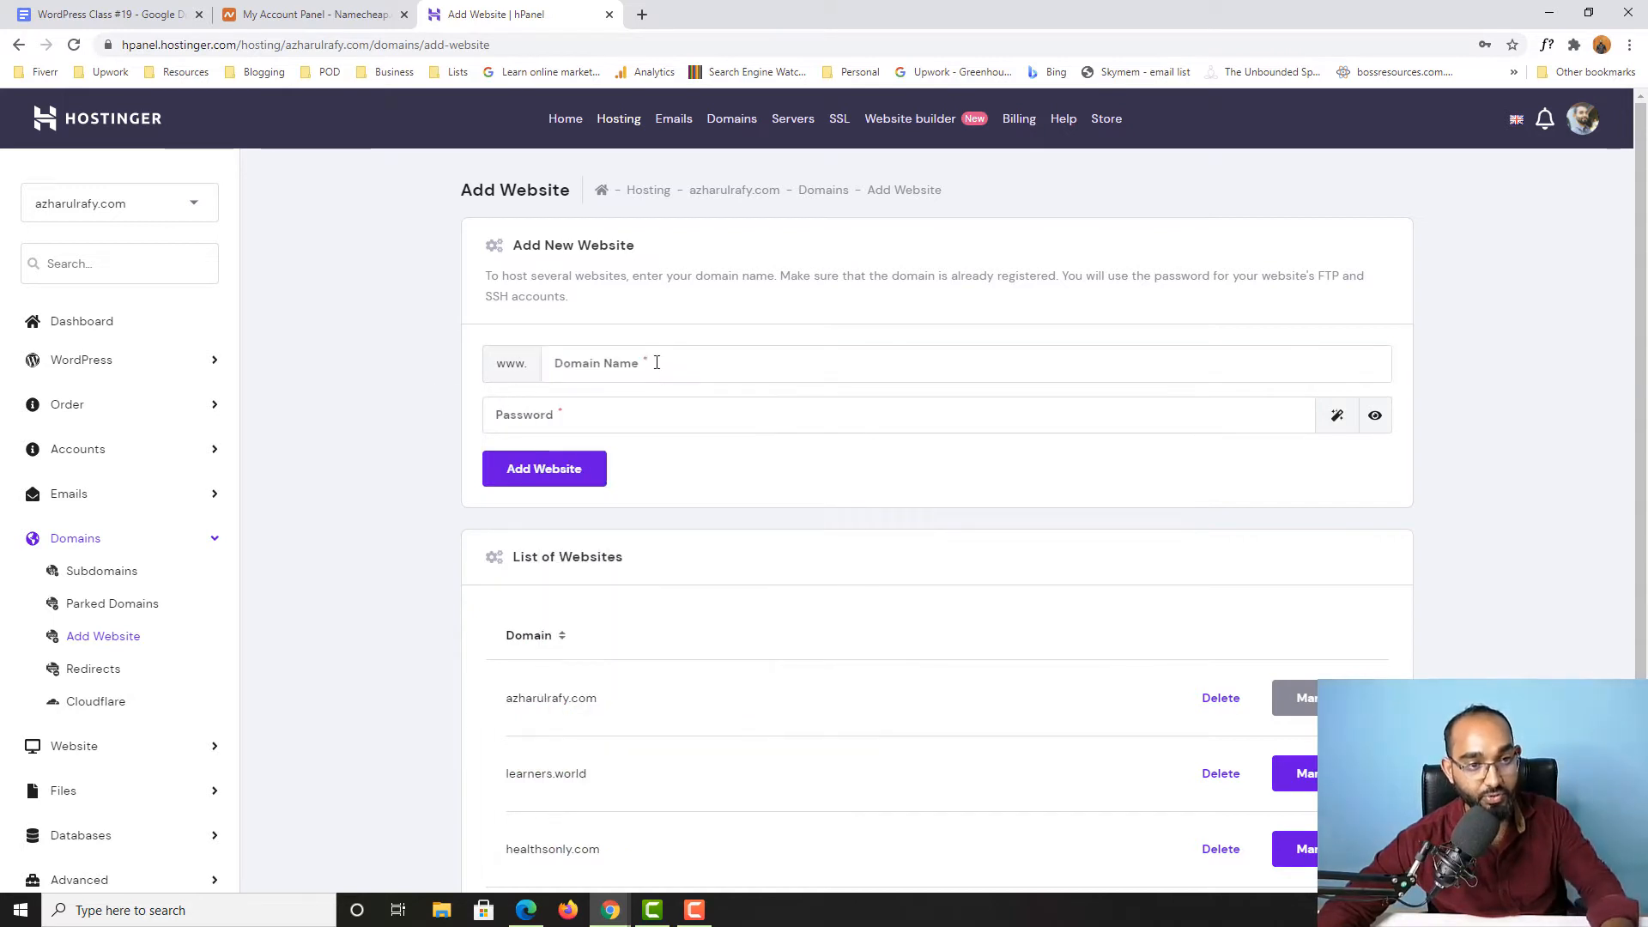
- Copy the domain azrdev.com from the Namecheap dashboard and paste it as the new website's domain name in Hostinger
{"action": "left_click", "coordinate": [313, 15]}
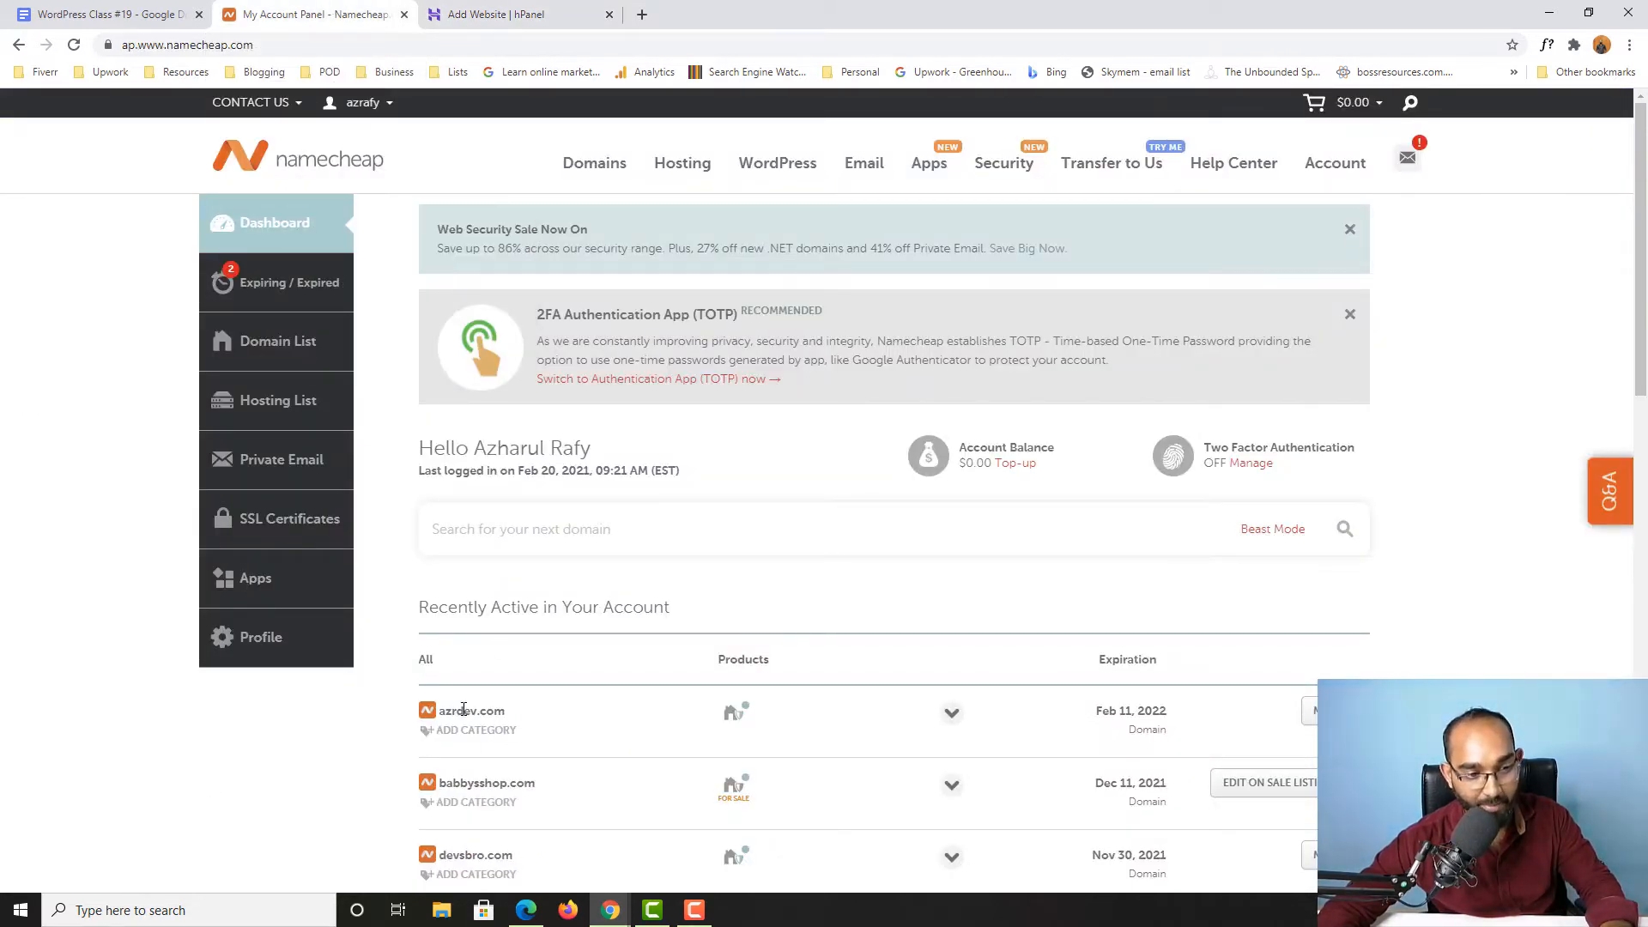
{"action": "left_click_drag", "start_coordinate": [463, 709], "coordinate": [497, 711]}
{"action": "right_click", "coordinate": [502, 711]}
{"action": "left_click", "coordinate": [525, 726]}
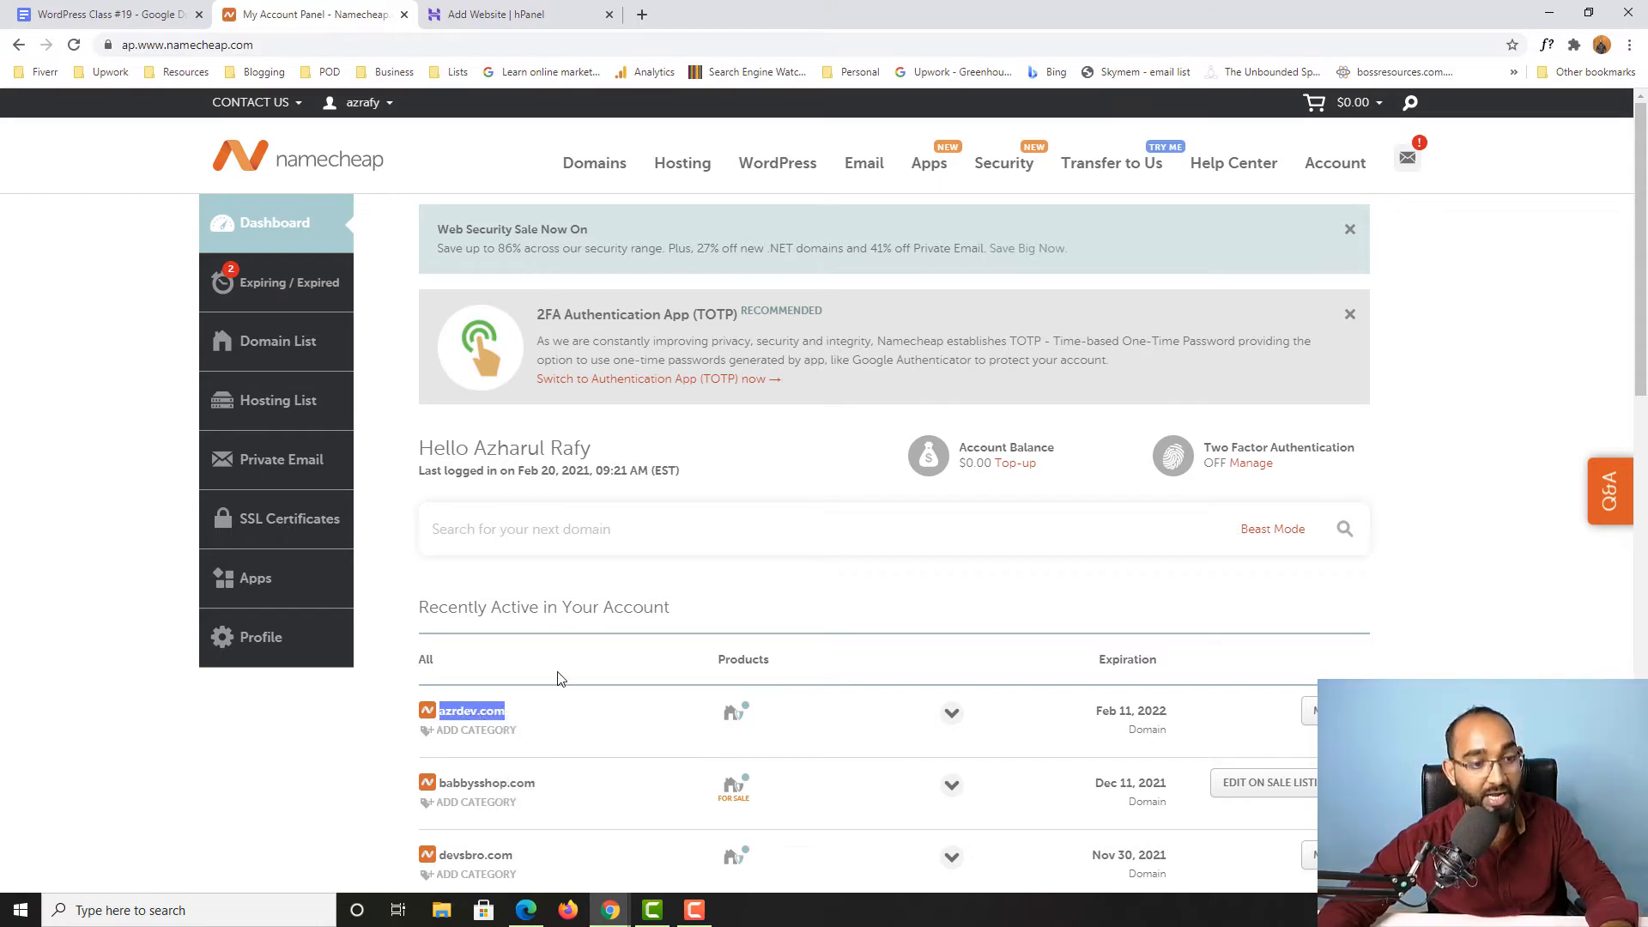
{"action": "left_click", "coordinate": [497, 17]}
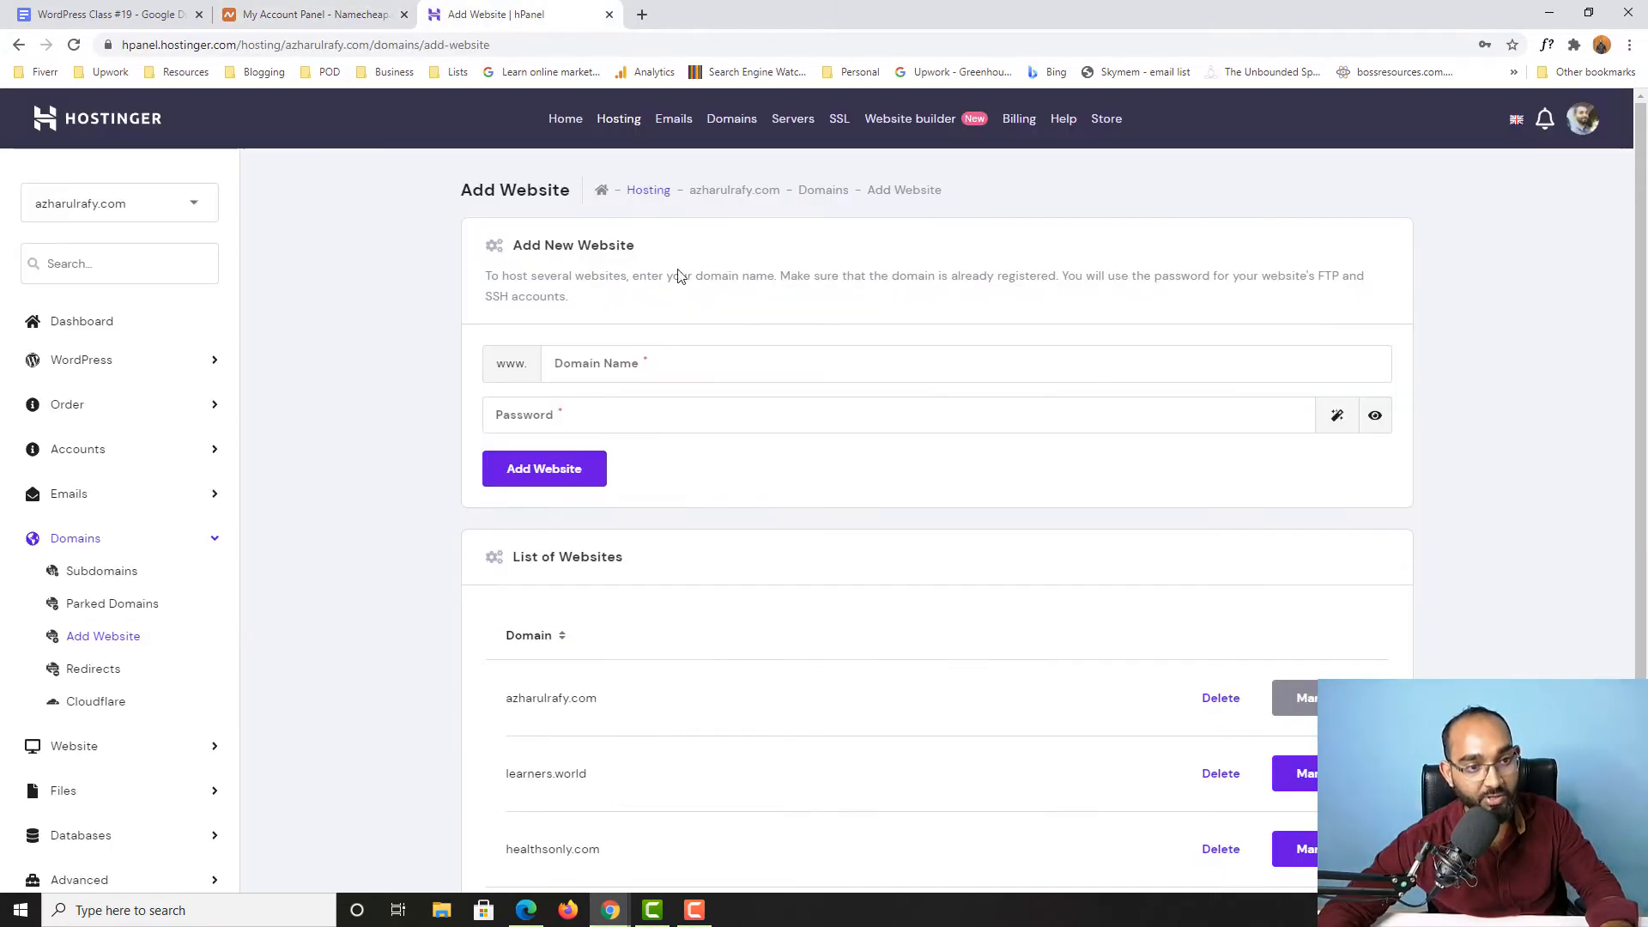
{"action": "left_click", "coordinate": [631, 366]}
{"action": "right_click", "coordinate": [635, 365]}
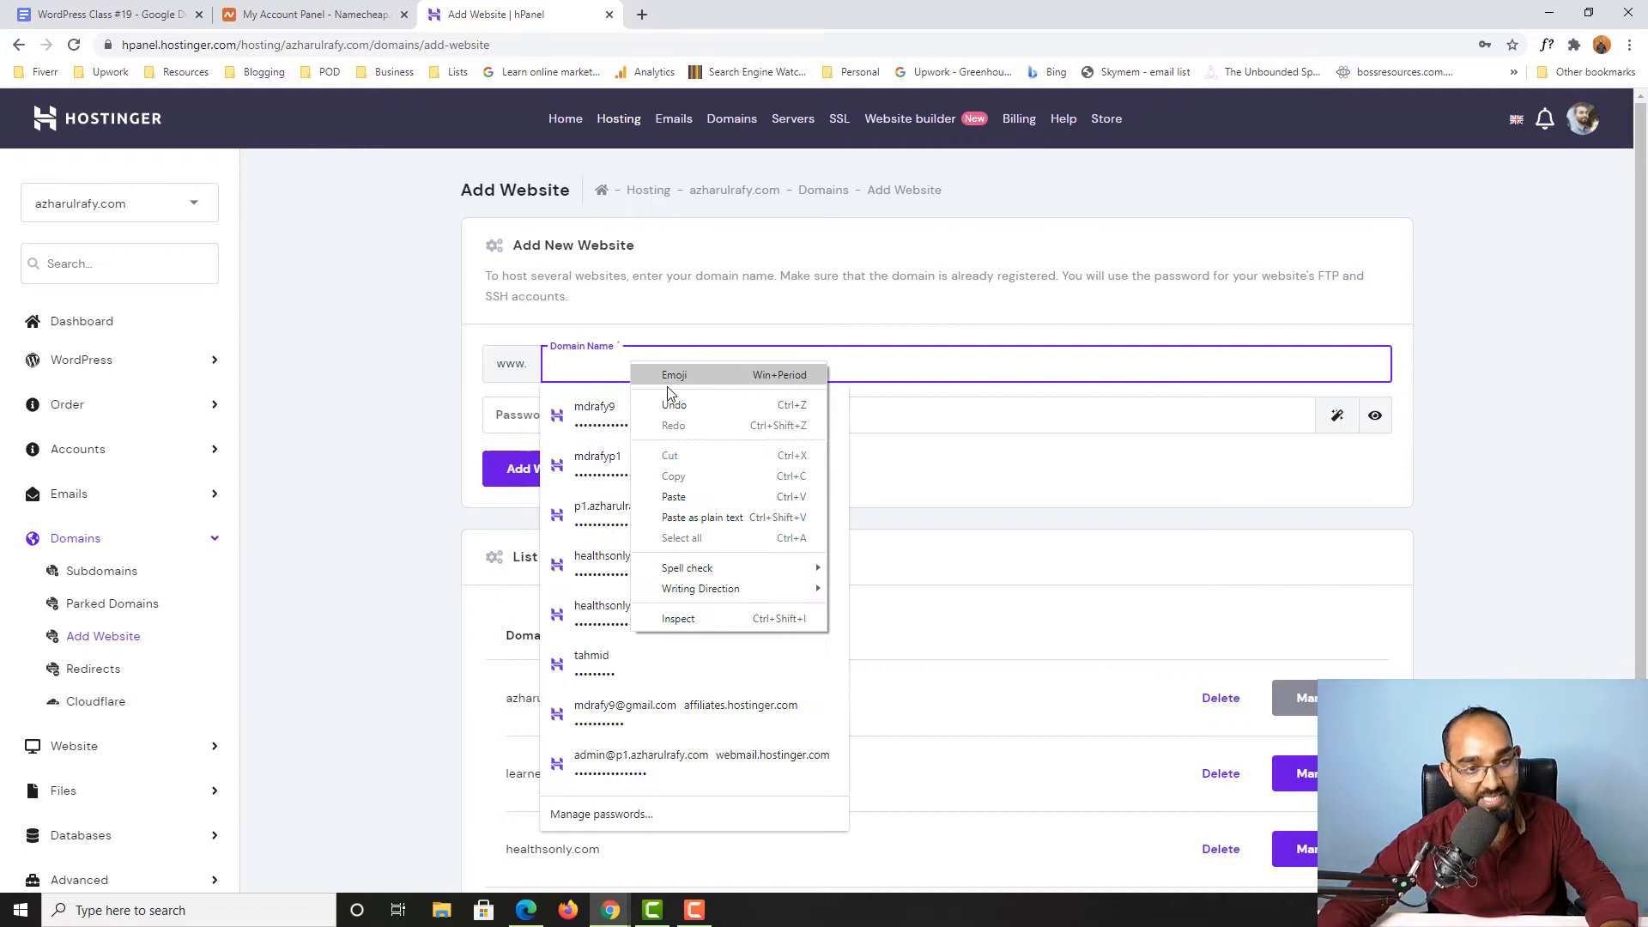
{"action": "left_click", "coordinate": [673, 494]}
{"action": "left_click", "coordinate": [418, 365]}
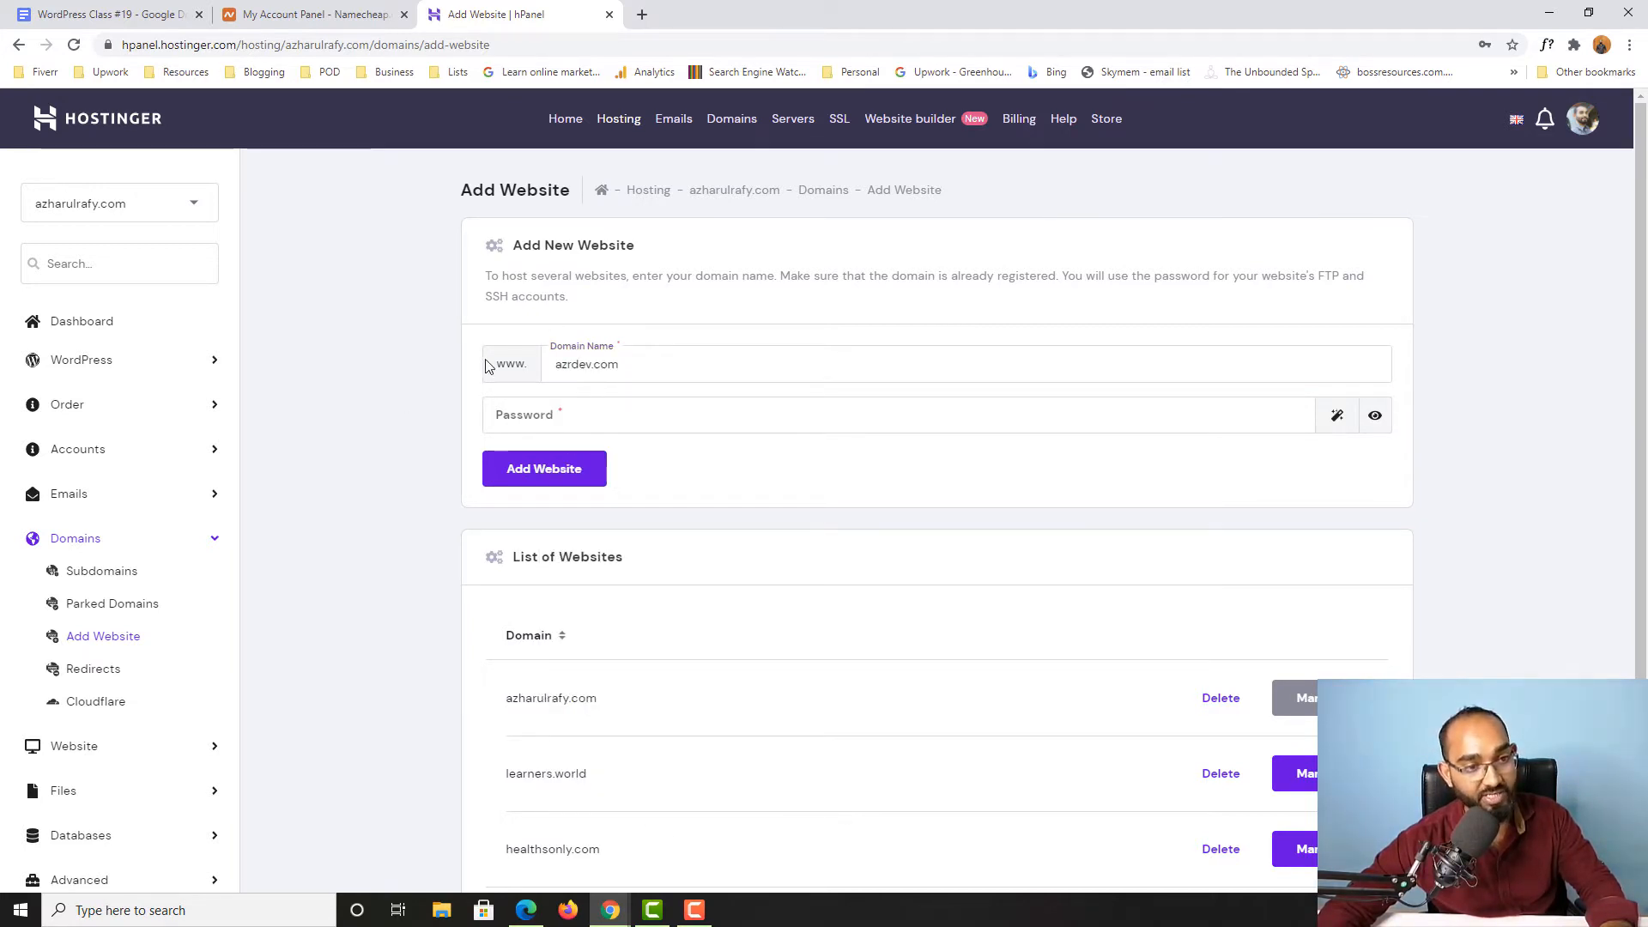
- Enter a password for the new website and add azrdev.com to the hosting plan
{"action": "left_click", "coordinate": [524, 421]}
{"action": "type", "text": "•••"}
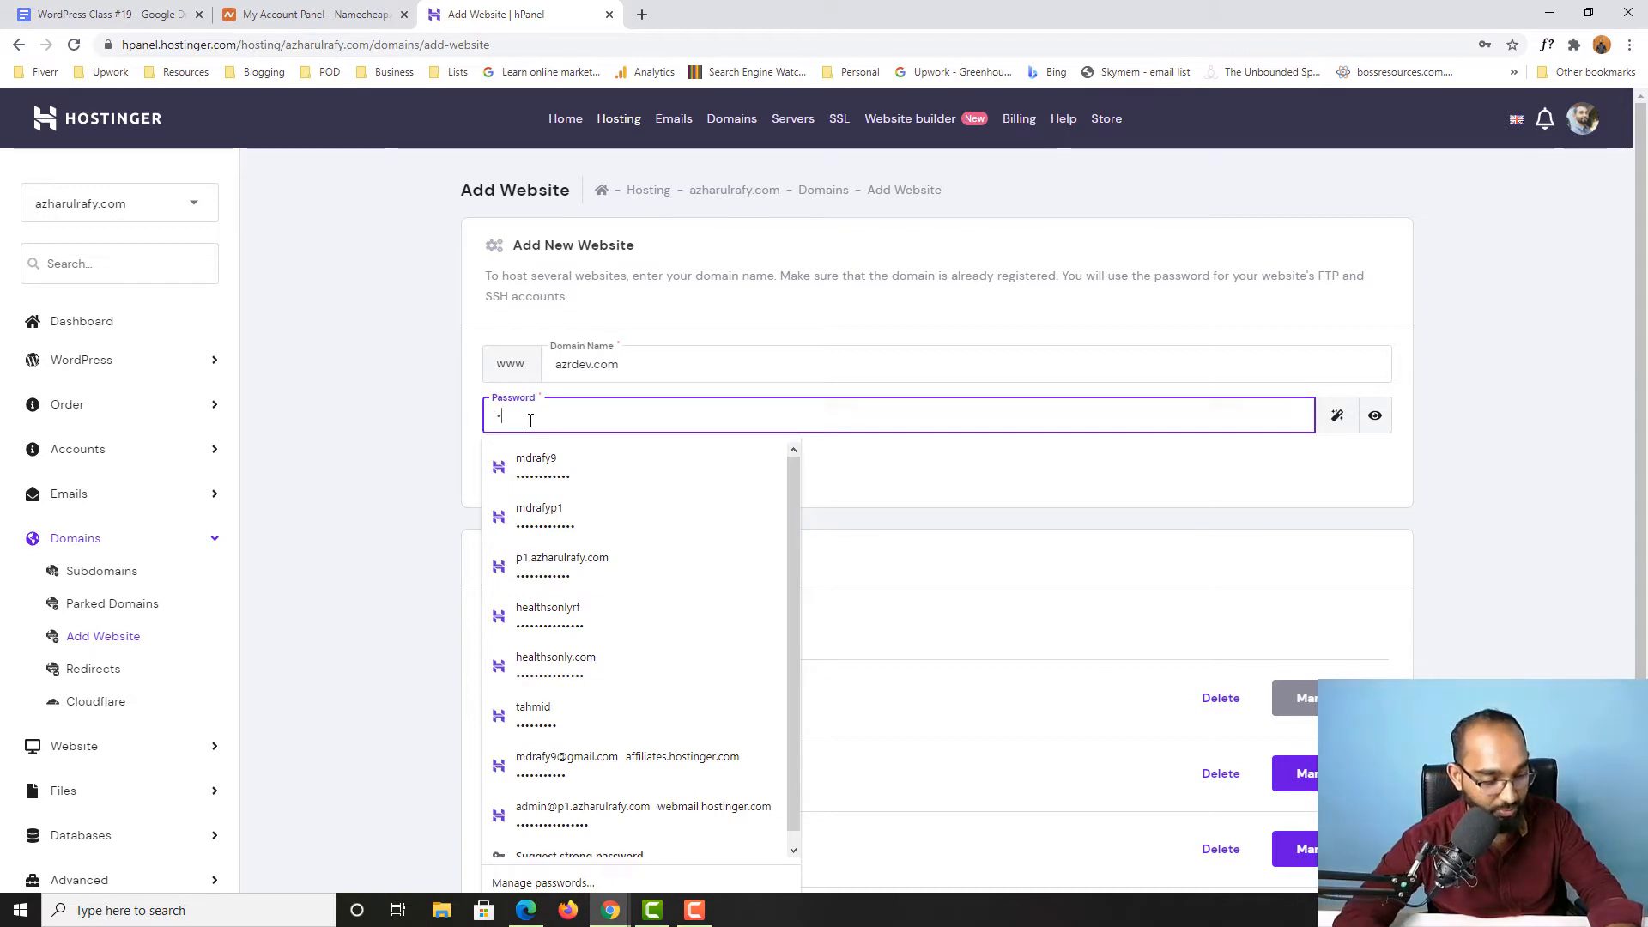
{"action": "type", "text": "••••"}
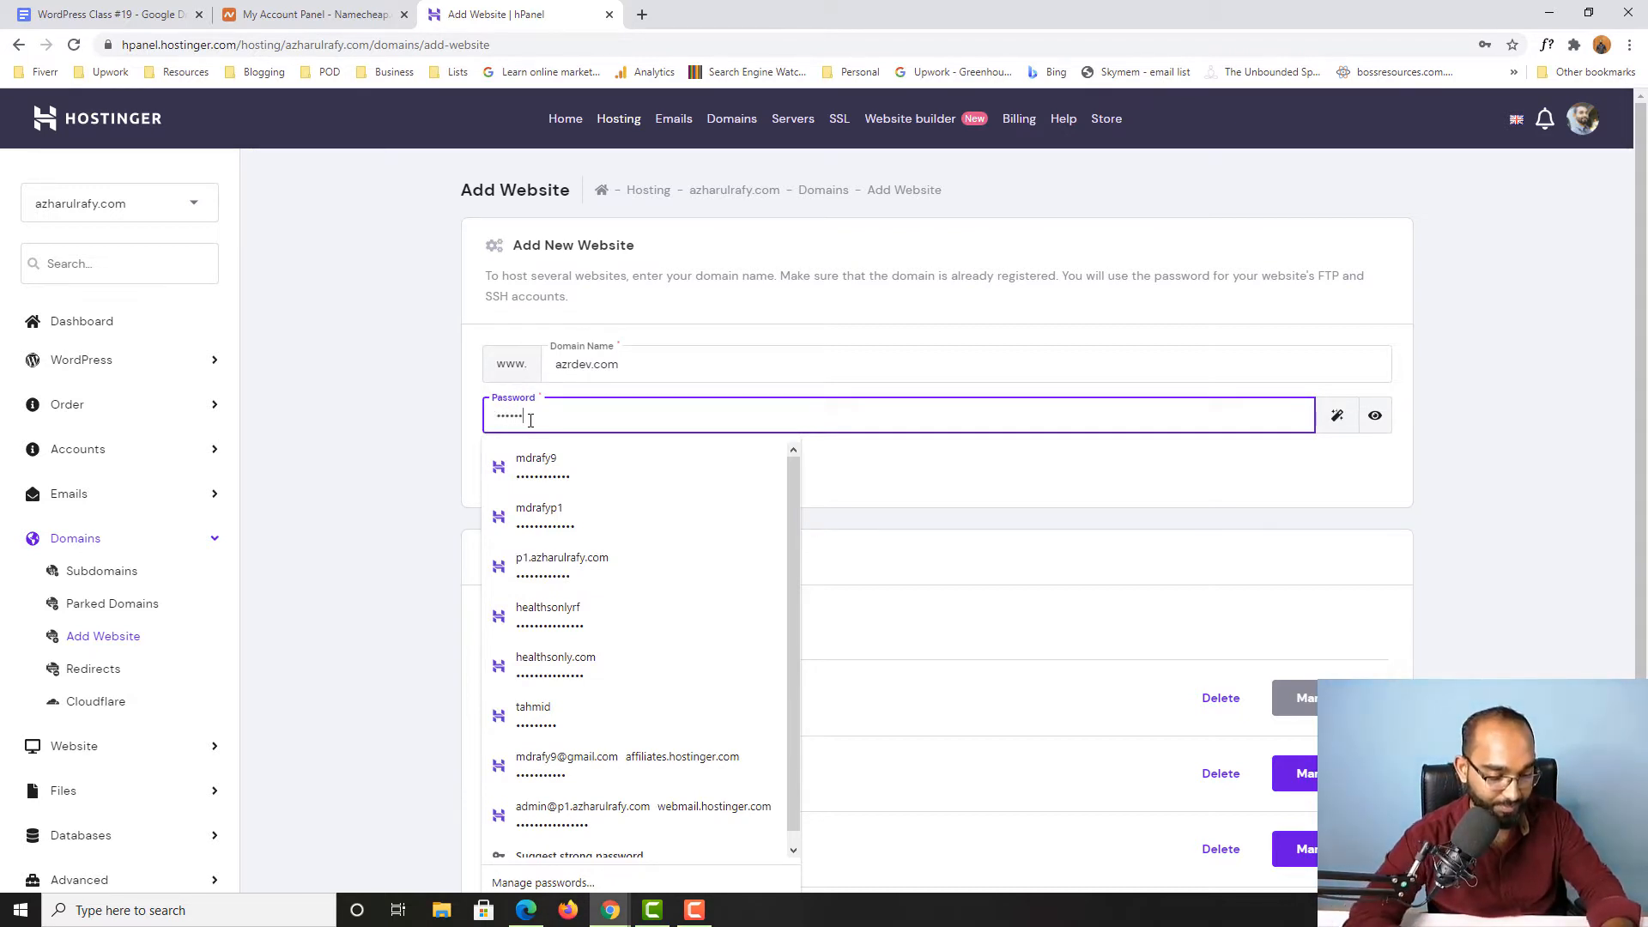
{"action": "type", "text": "•••••"}
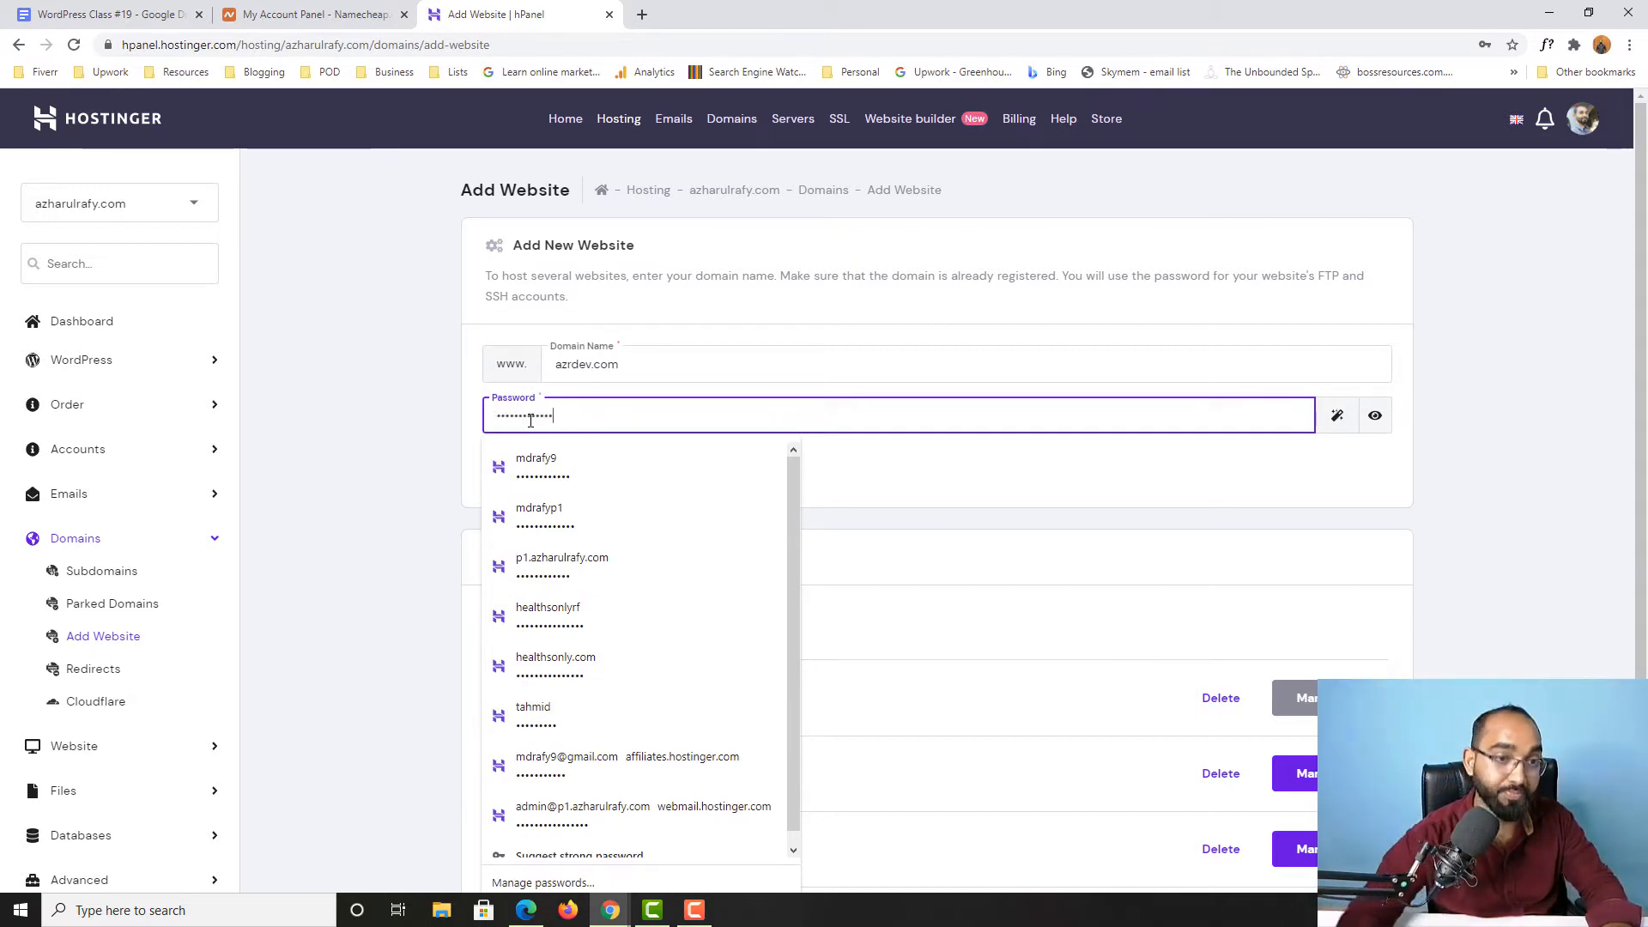
{"action": "left_click", "coordinate": [461, 367]}
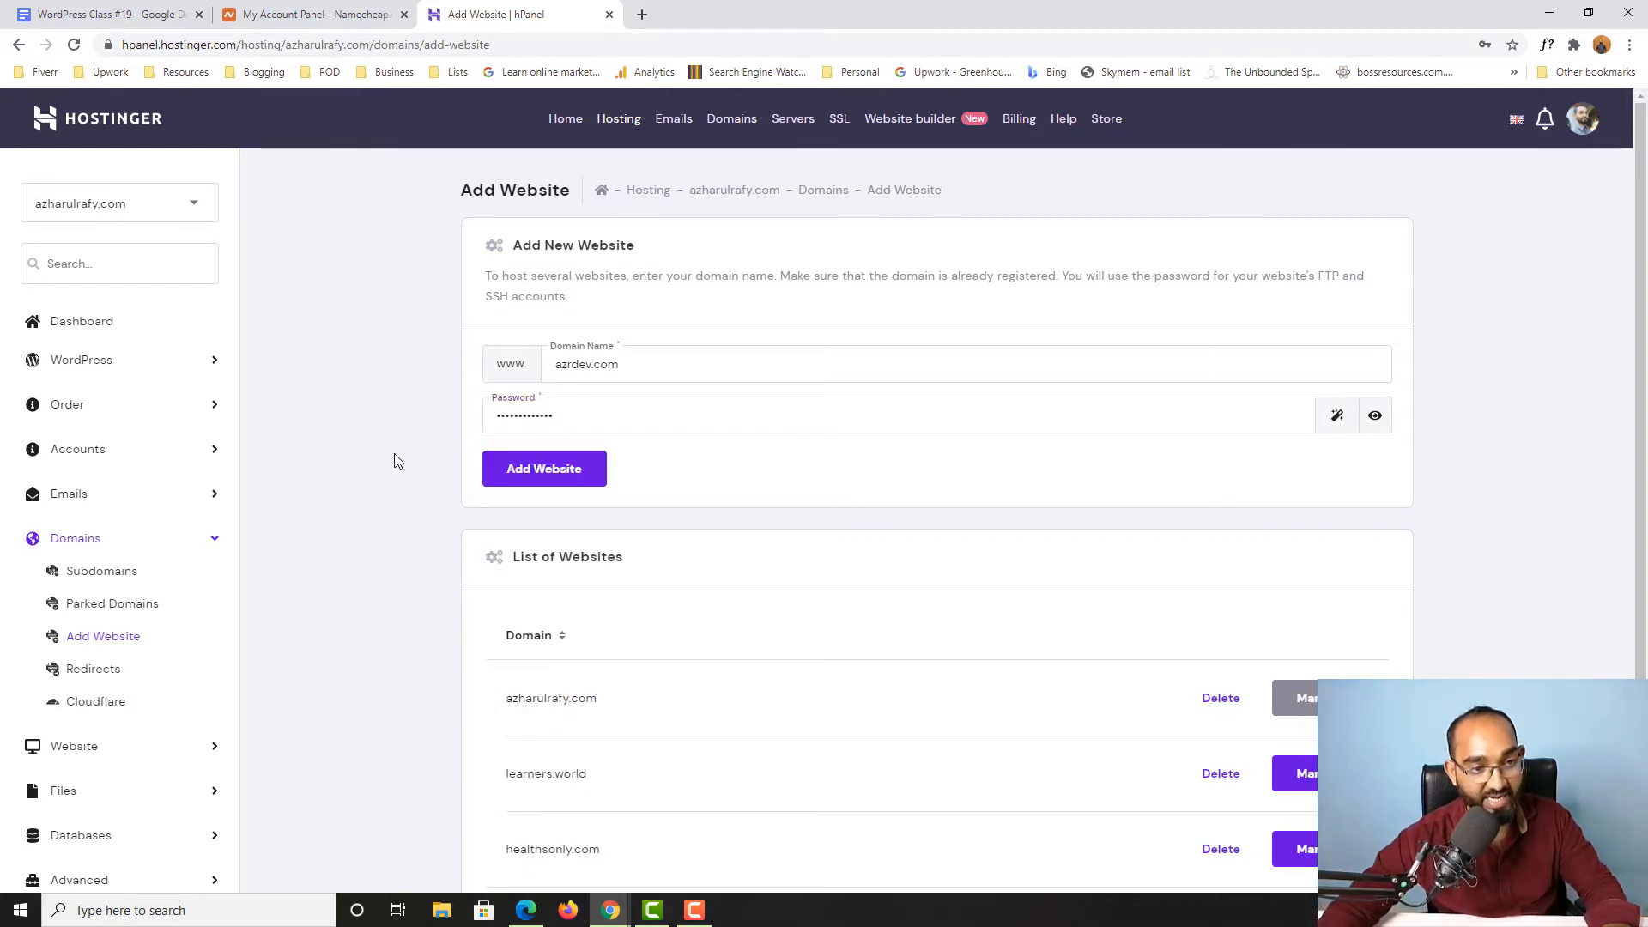
{"action": "left_click", "coordinate": [527, 474]}
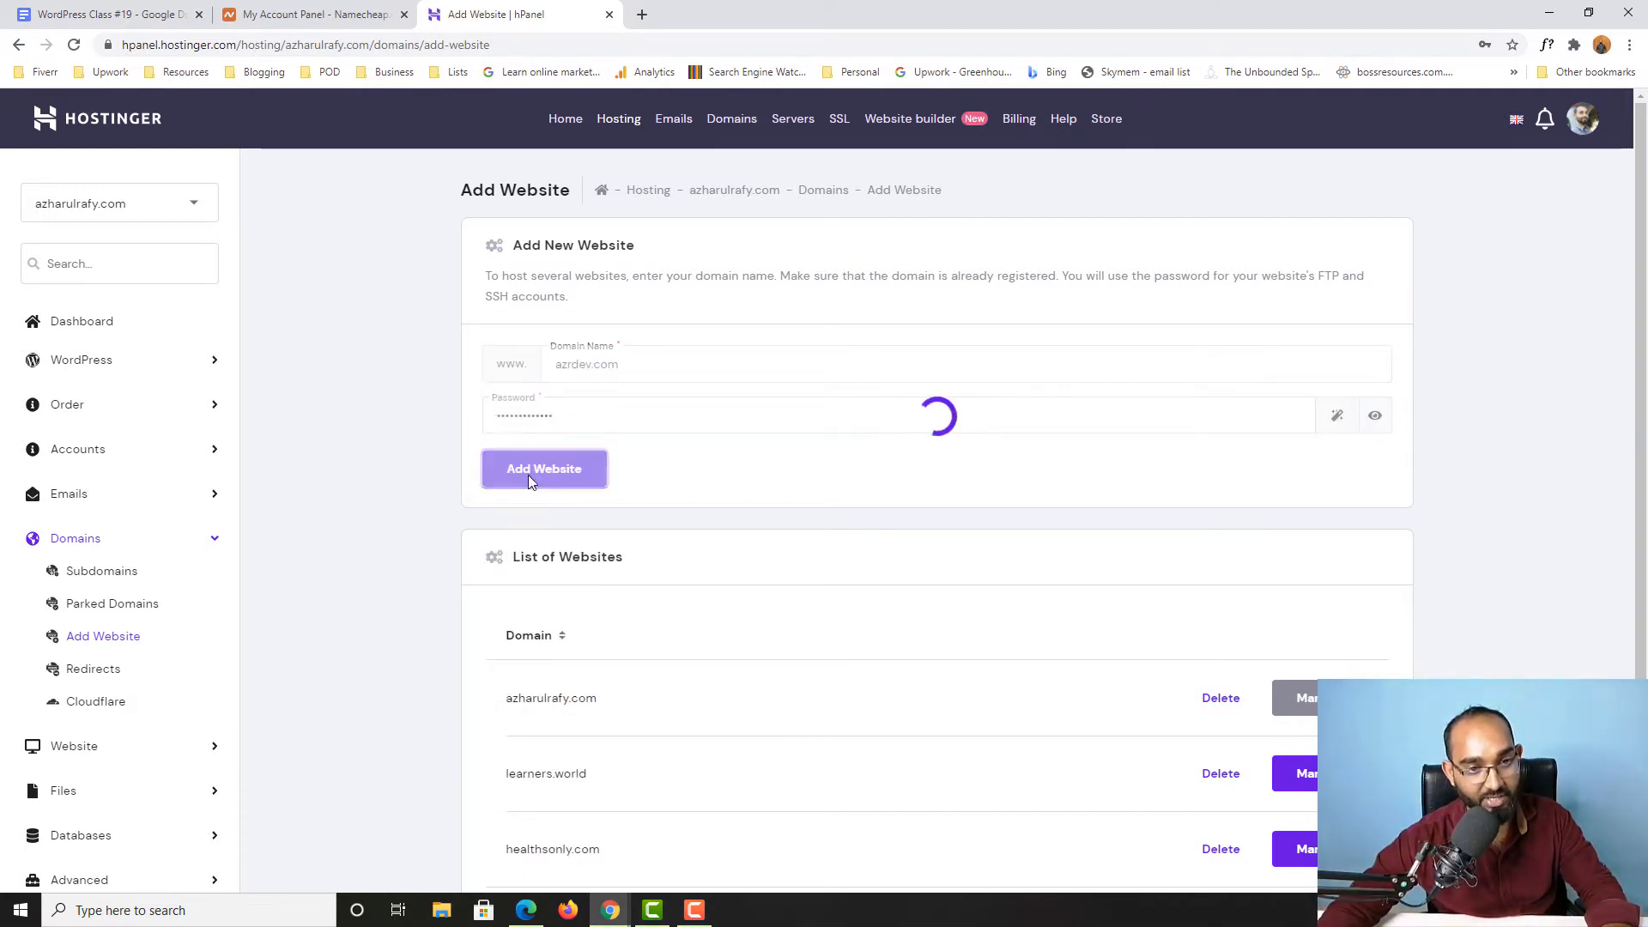
- Open the management page for azrdev.com from the list of websites
{"action": "scroll", "coordinate": [389, 554], "scroll_direction": "down", "scroll_amount": 1}
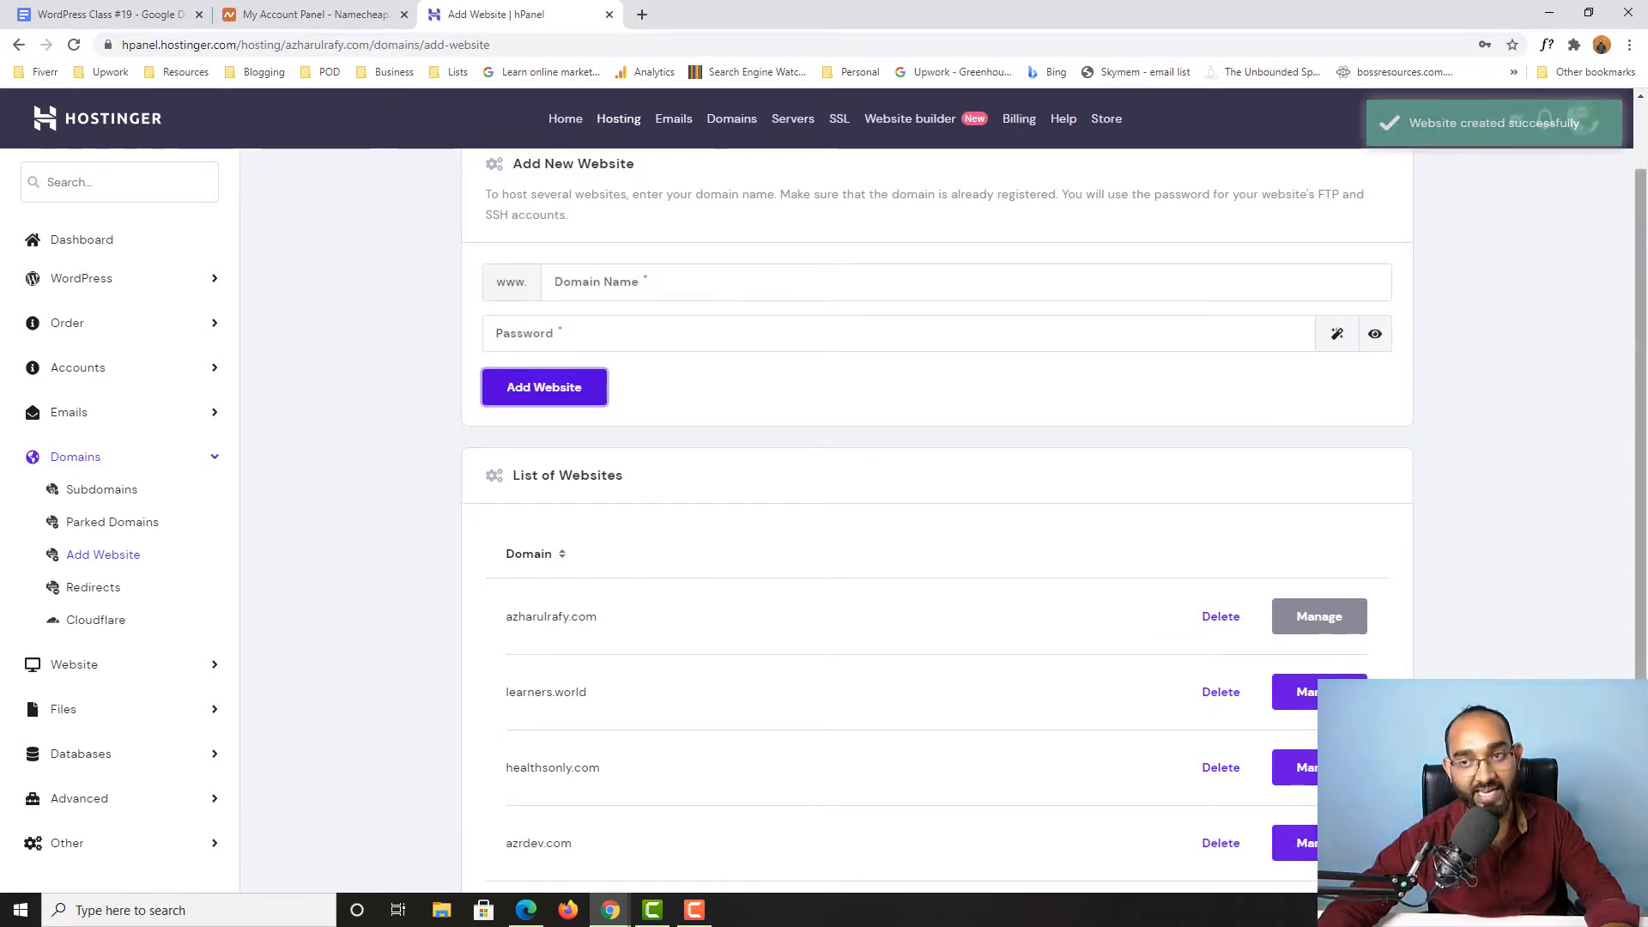
{"action": "scroll", "coordinate": [781, 749], "scroll_direction": "down", "scroll_amount": 1}
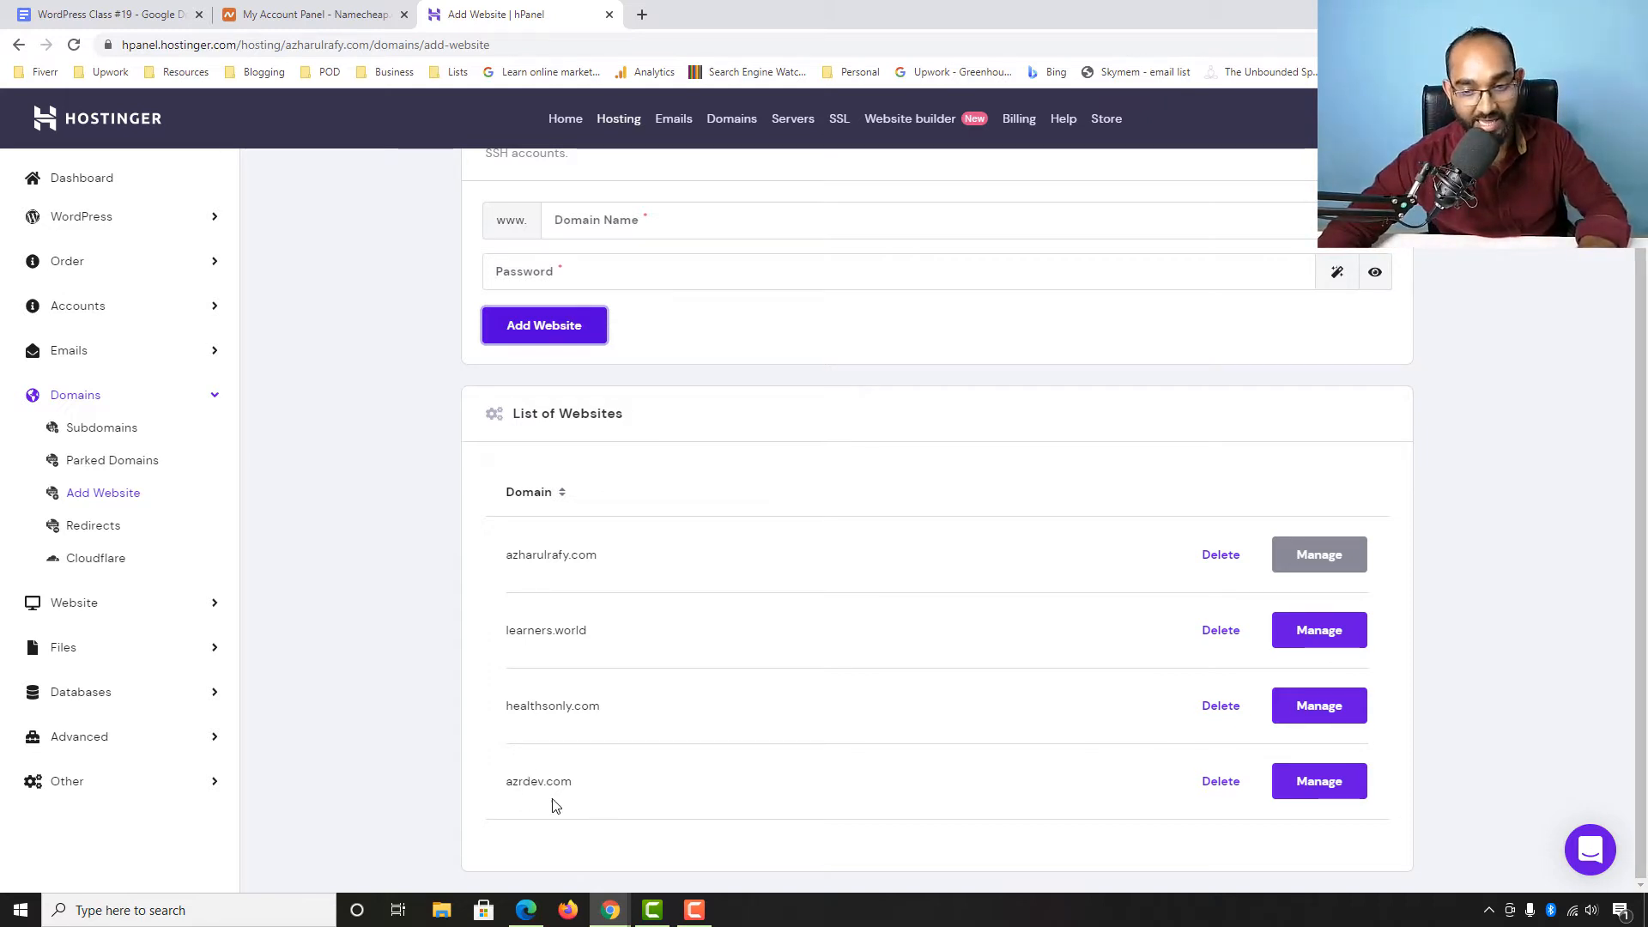
{"action": "left_click", "coordinate": [1326, 782]}
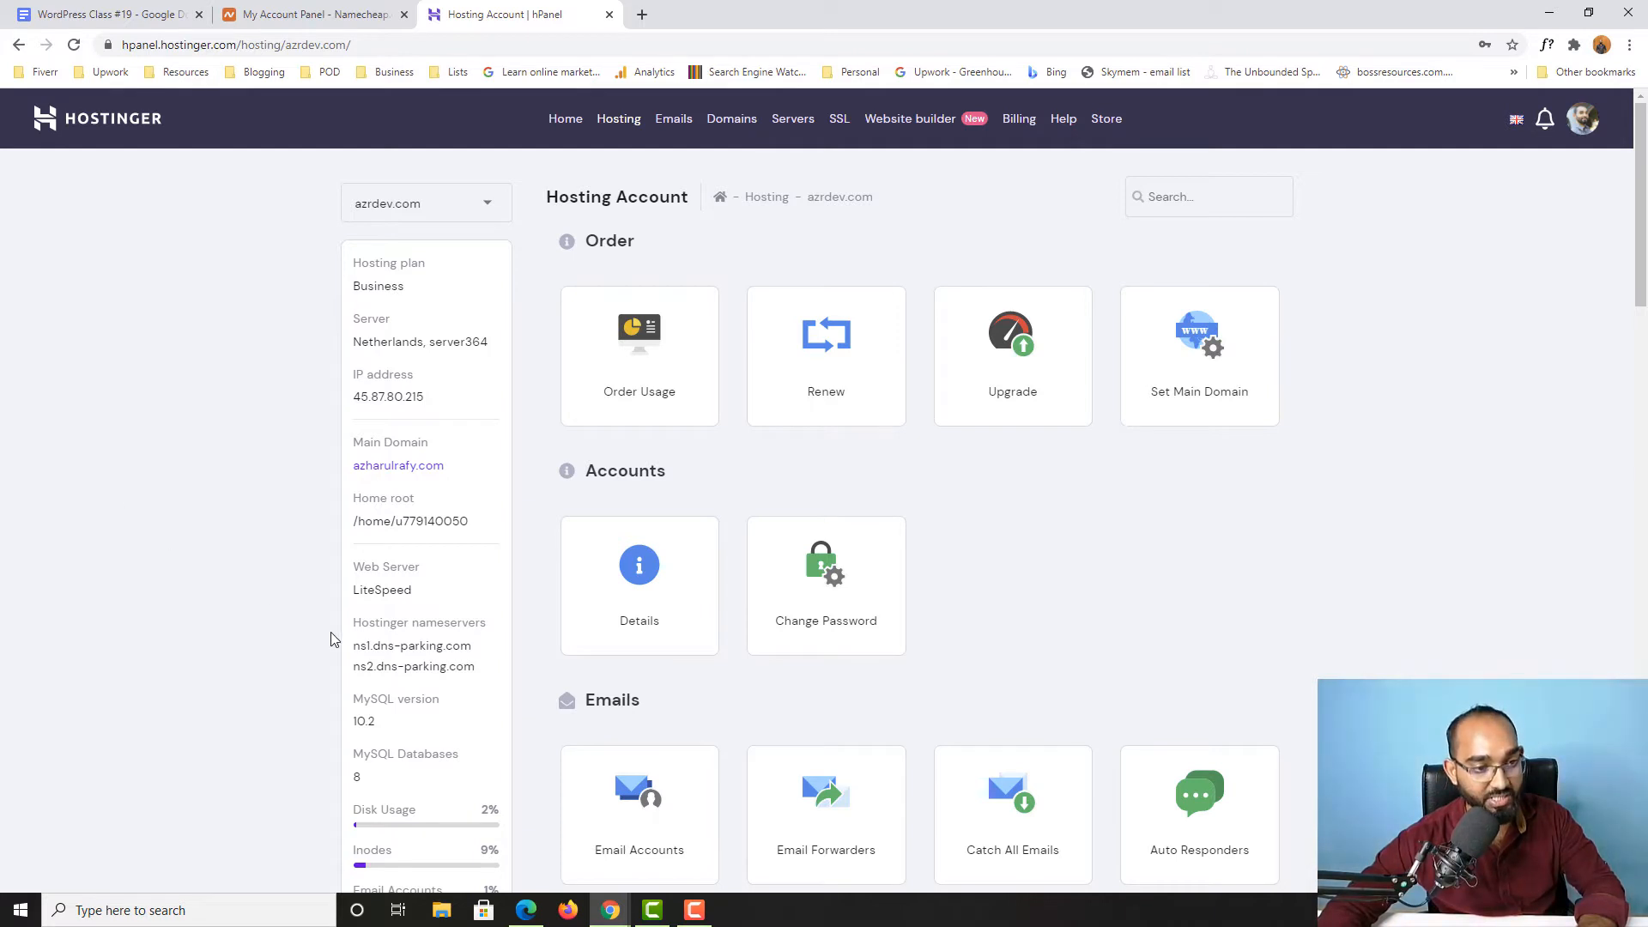
- Examine the two Hostinger nameservers in the hosting account details of azrdev.com
{"action": "left_click_drag", "start_coordinate": [352, 622], "coordinate": [480, 622]}
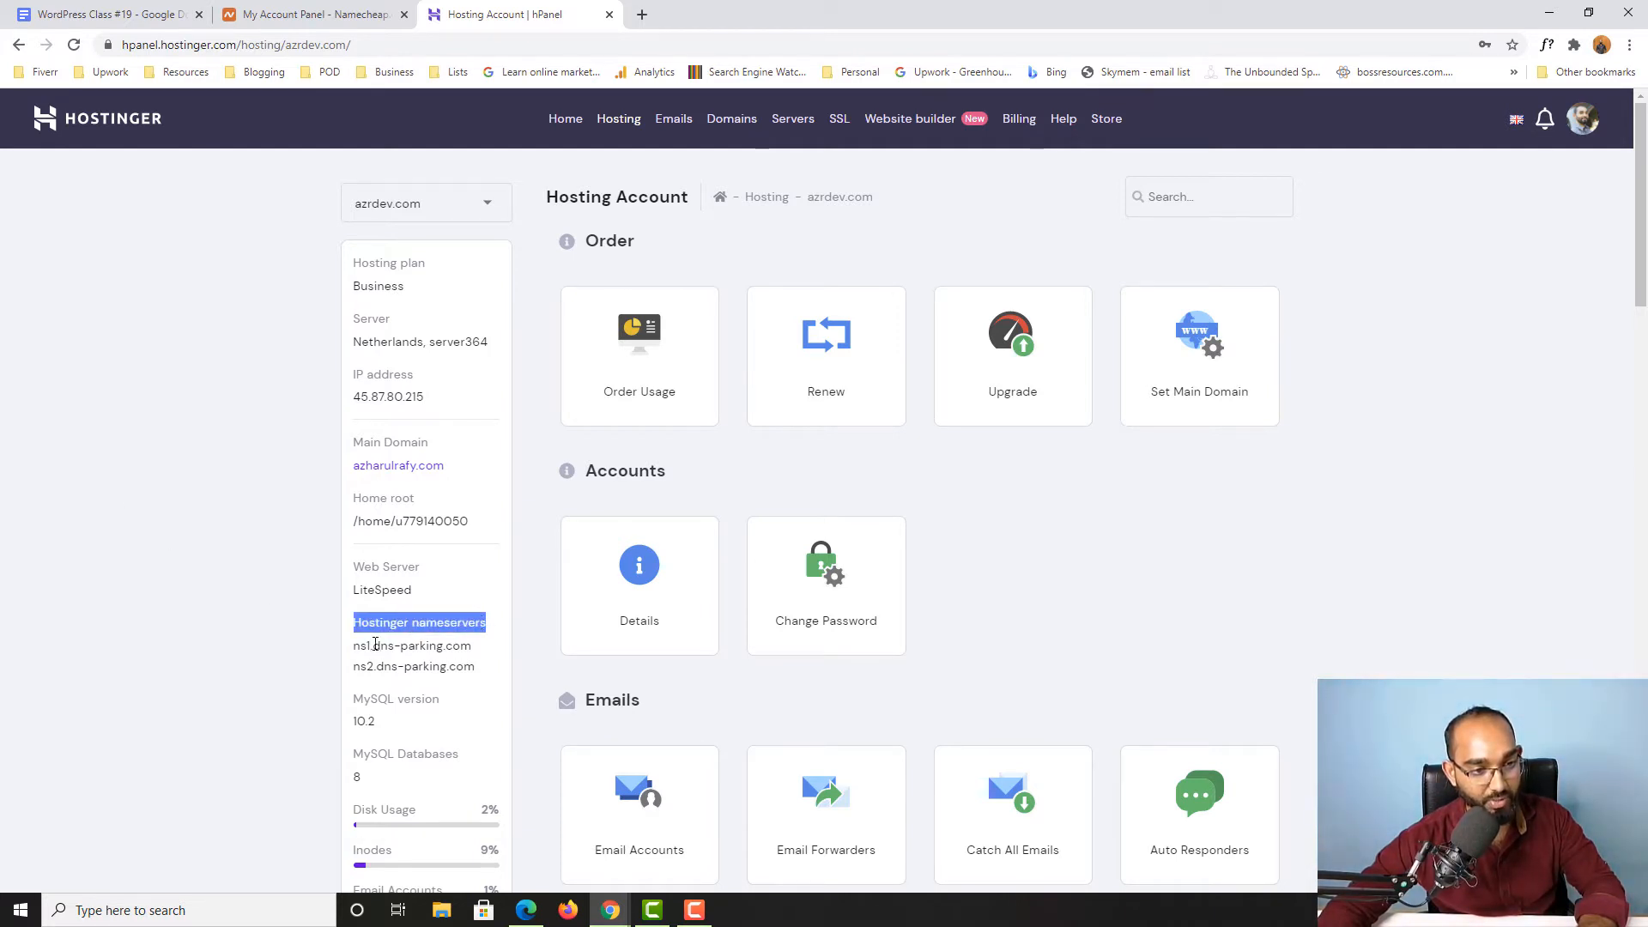
{"action": "left_click_drag", "start_coordinate": [353, 645], "coordinate": [462, 646]}
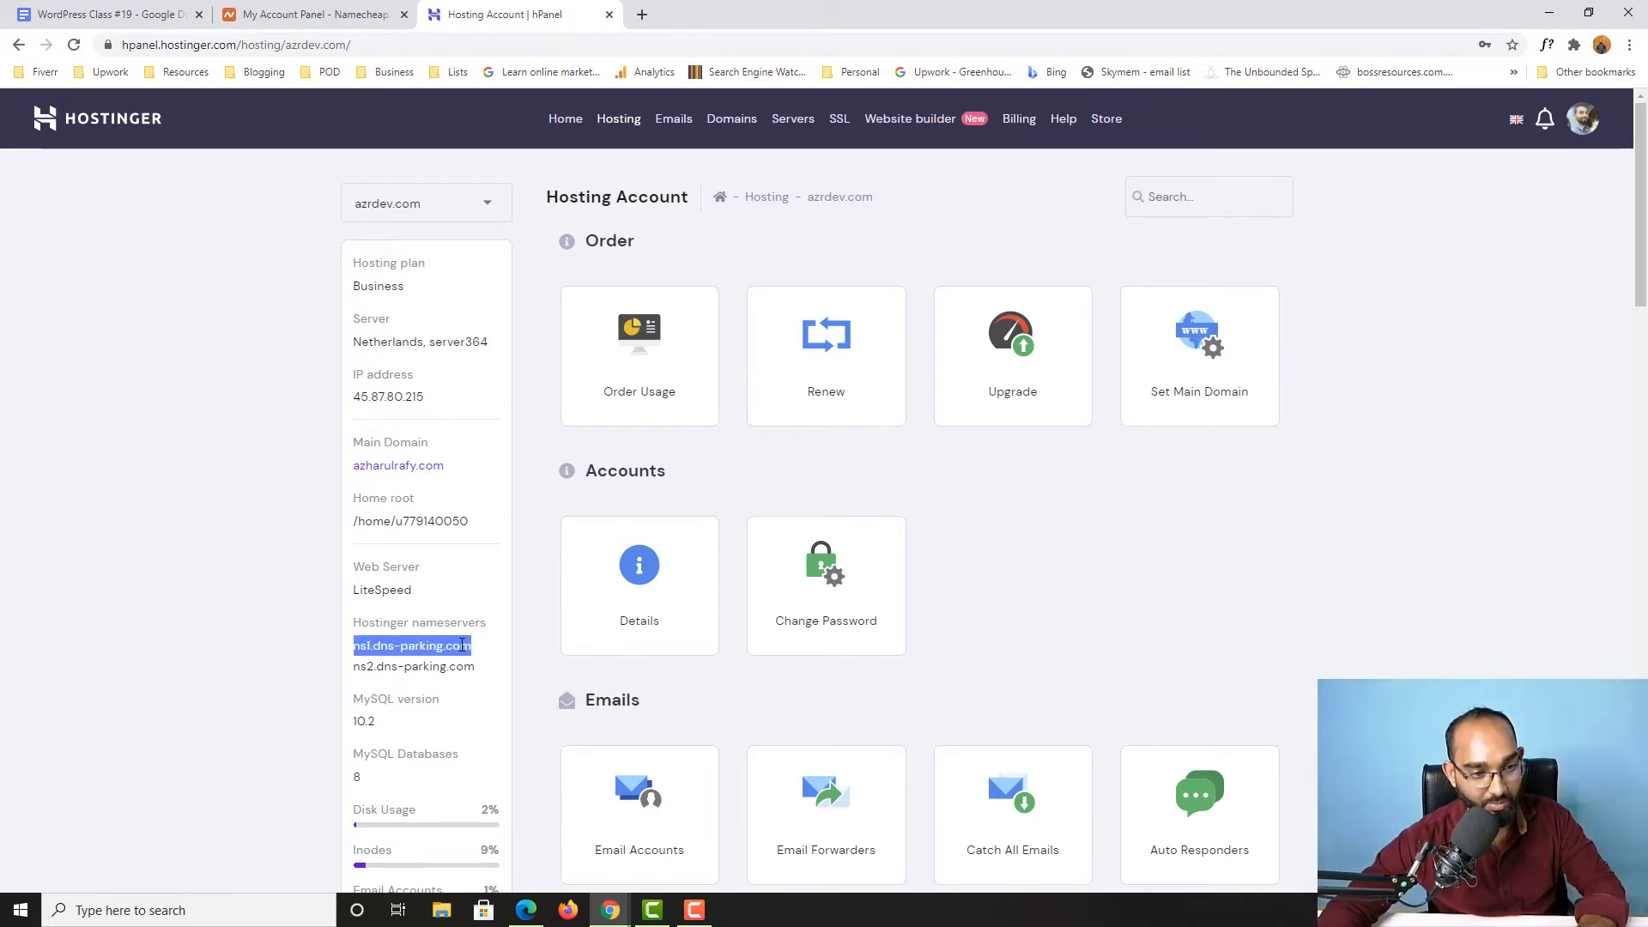
{"action": "left_click_drag", "start_coordinate": [355, 668], "coordinate": [459, 665]}
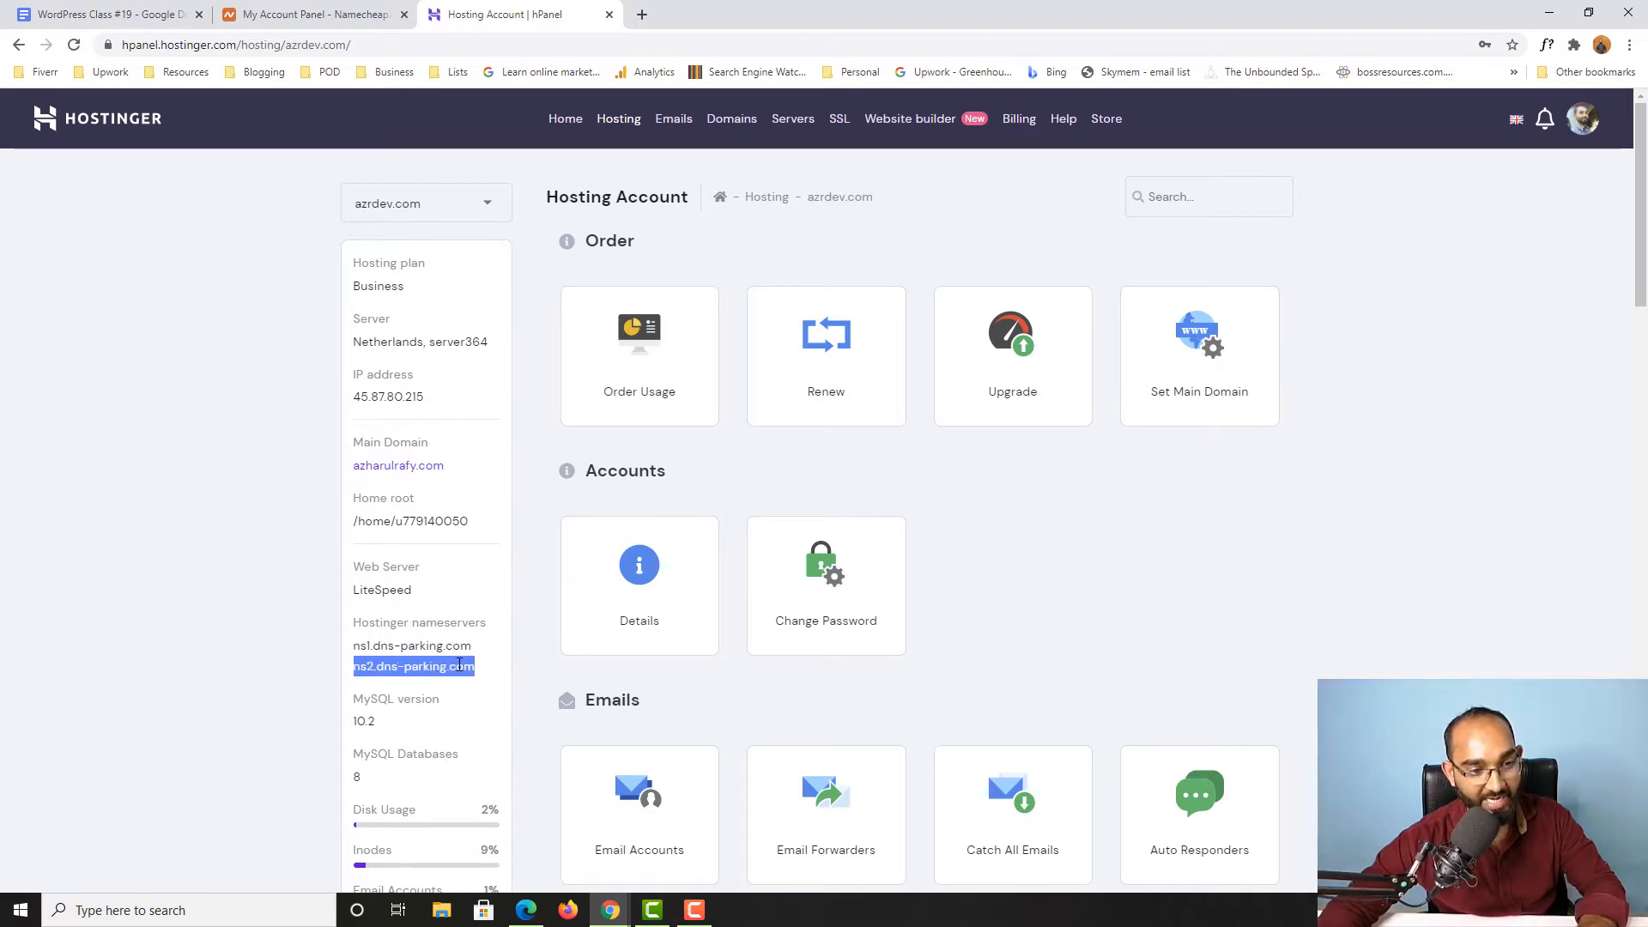
{"action": "left_click", "coordinate": [377, 659]}
{"action": "left_click_drag", "start_coordinate": [354, 650], "coordinate": [463, 650]}
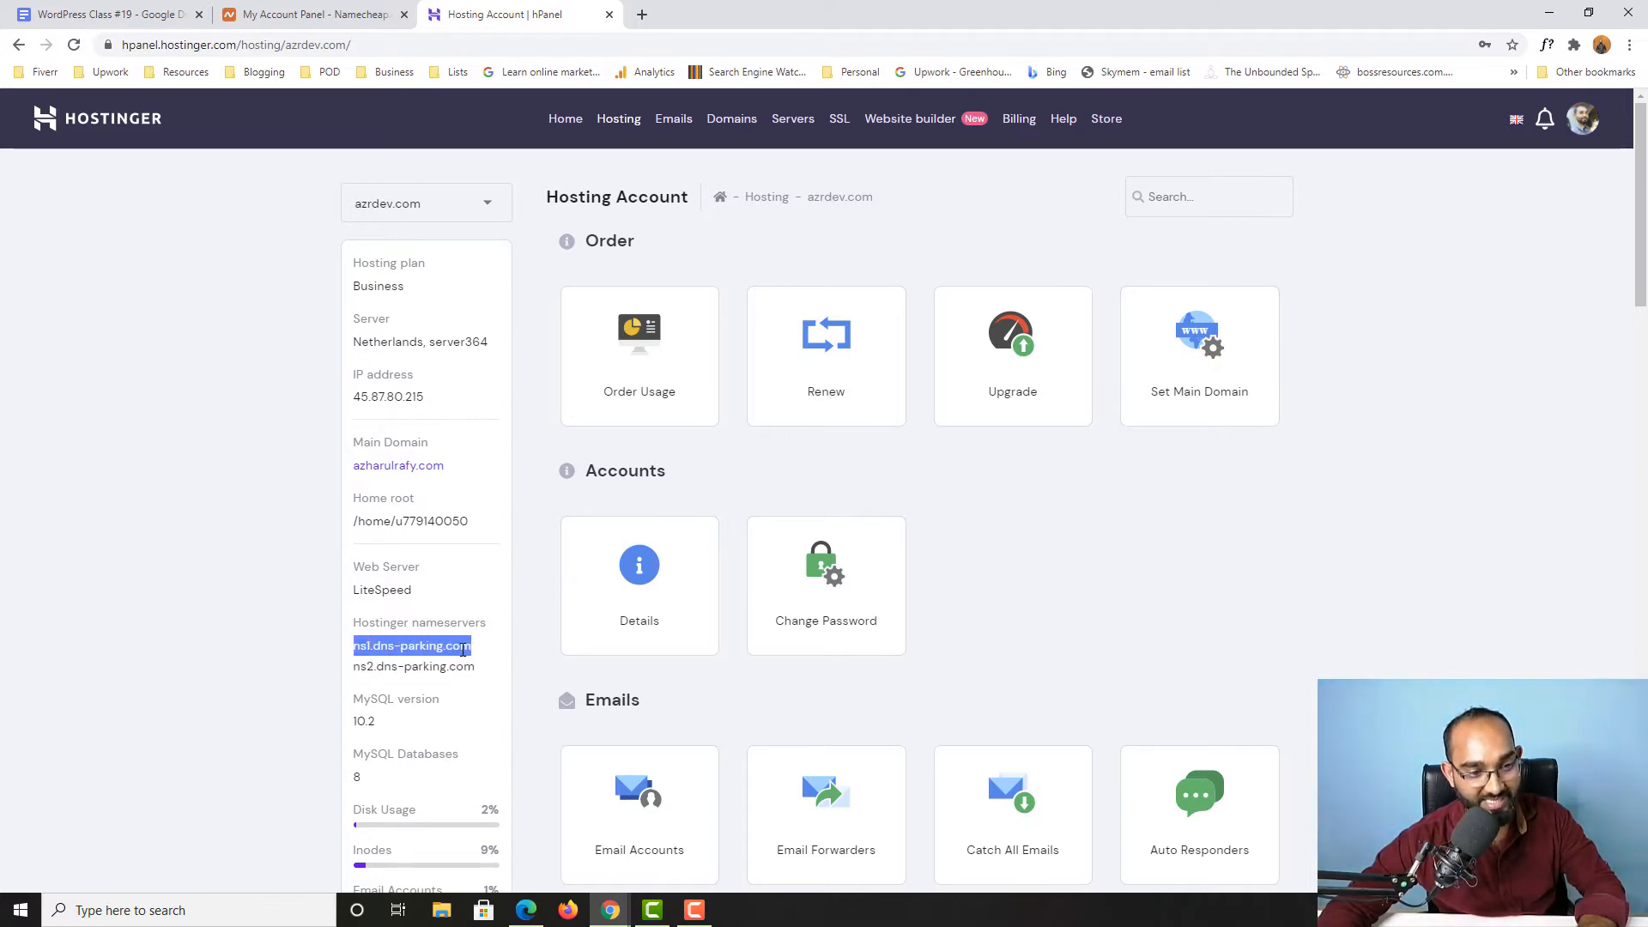
- Open the management page for azrdev.com in Namecheap and set its nameservers option to Custom DNS
{"action": "left_click", "coordinate": [360, 7]}
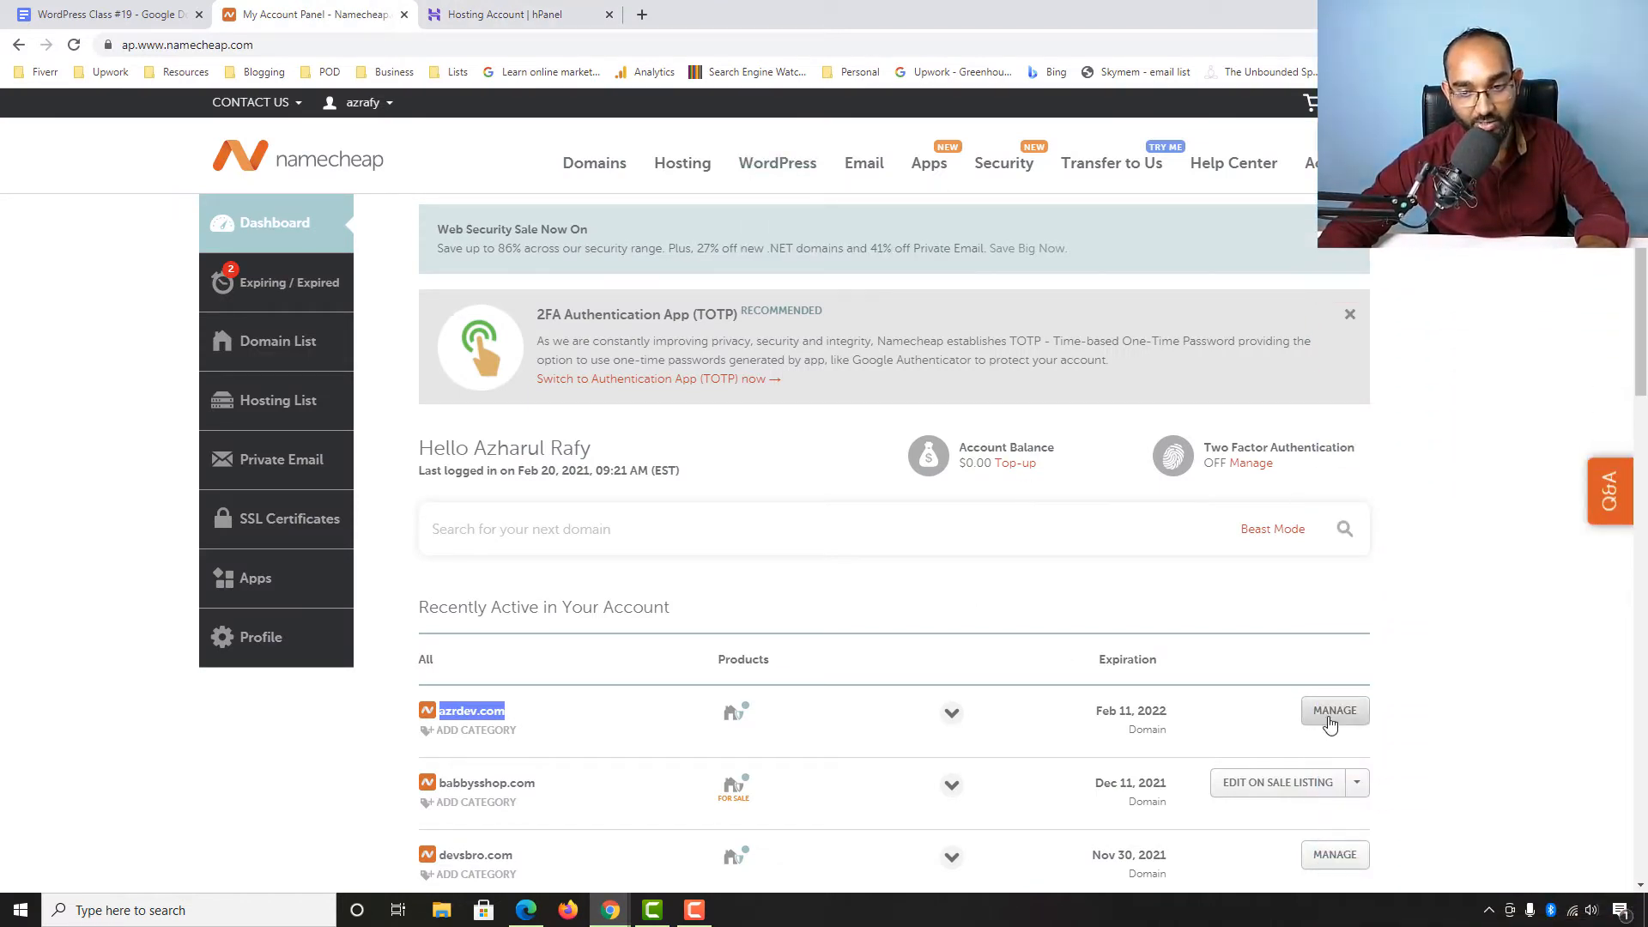
{"action": "left_click", "coordinate": [1339, 721]}
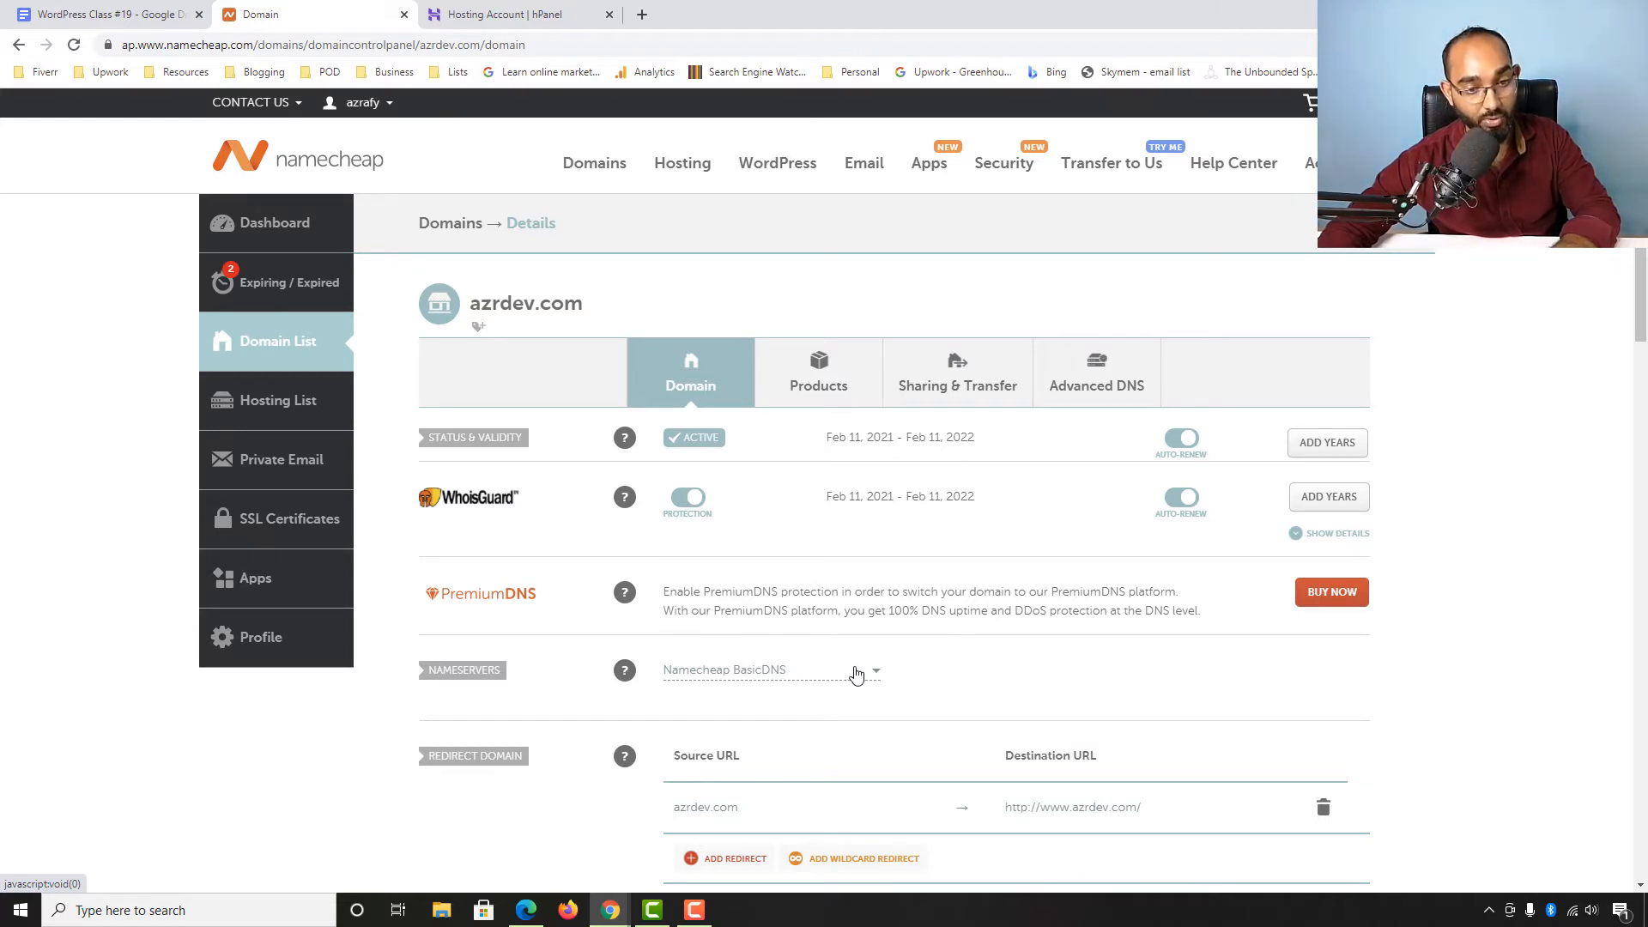
{"action": "left_click", "coordinate": [793, 675]}
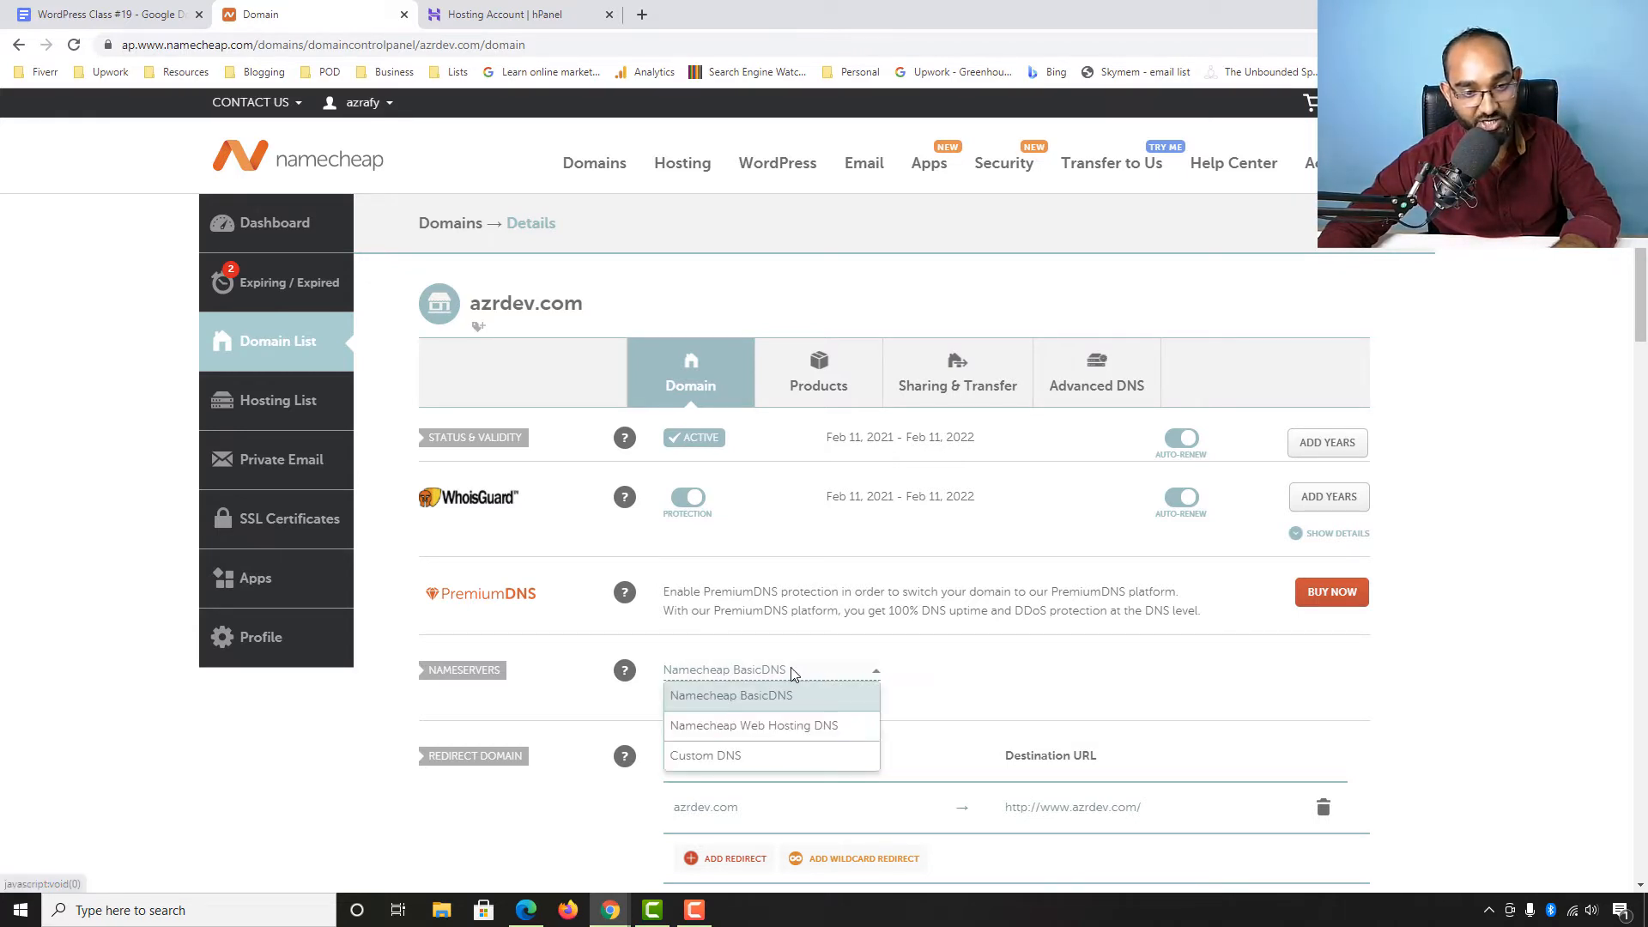
{"action": "left_click", "coordinate": [732, 757]}
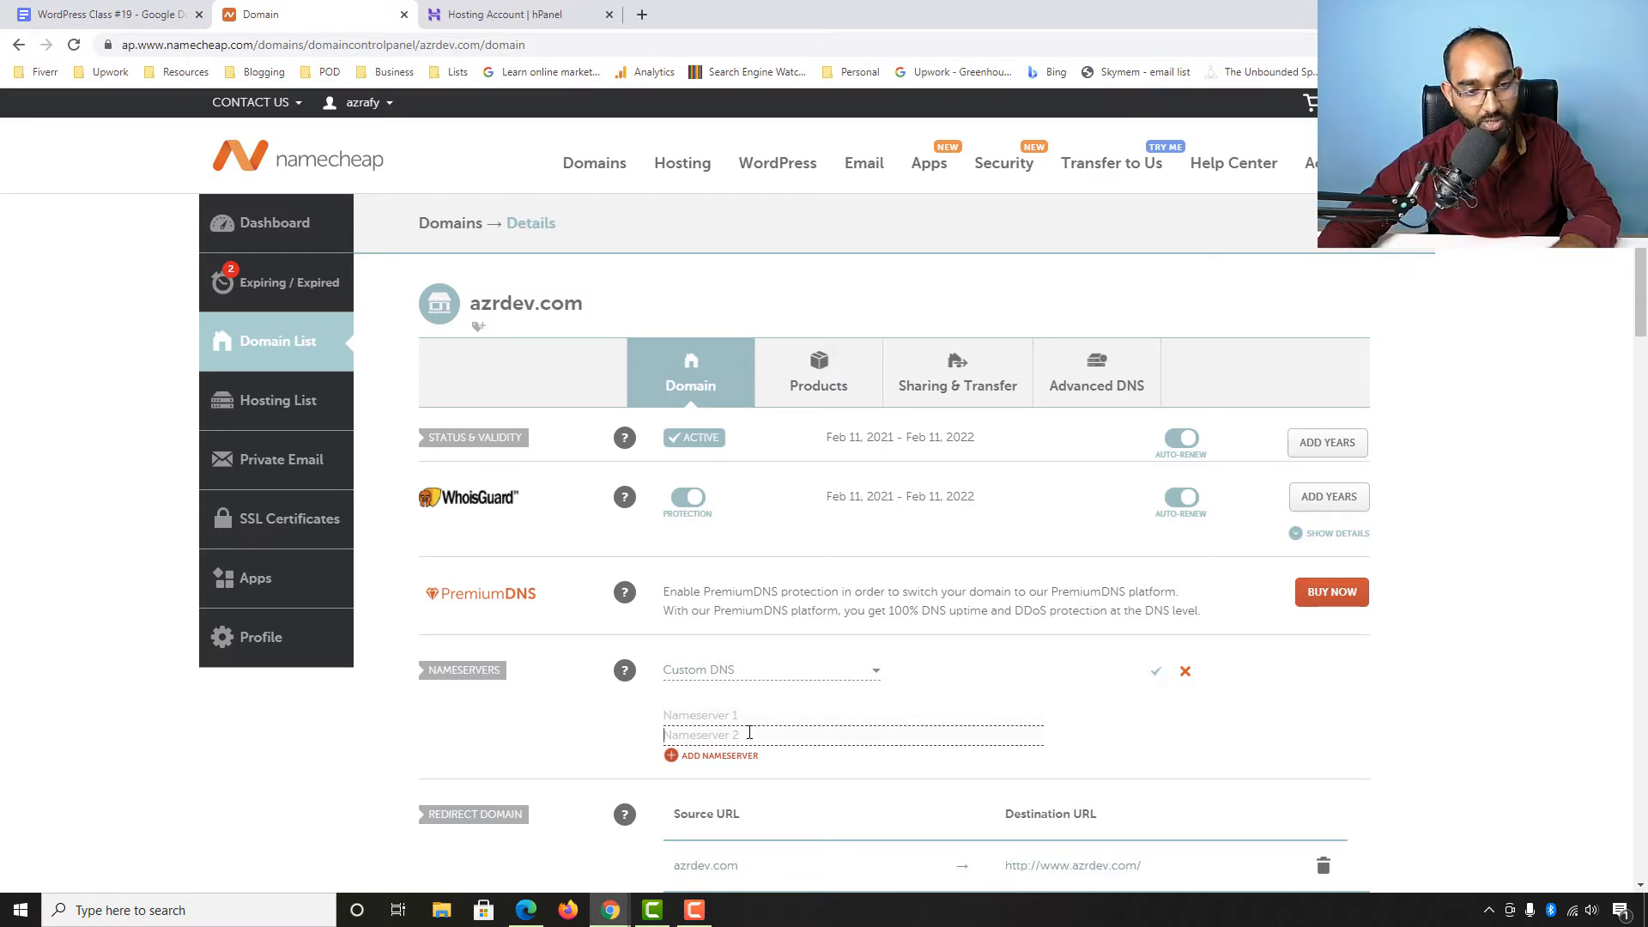
- Copy ns1.dns-parking.com from the Hostinger account details and paste it as Nameserver 1 for azrdev.com in Namecheap
{"action": "left_click", "coordinate": [512, 10]}
{"action": "left_click", "coordinate": [296, 660]}
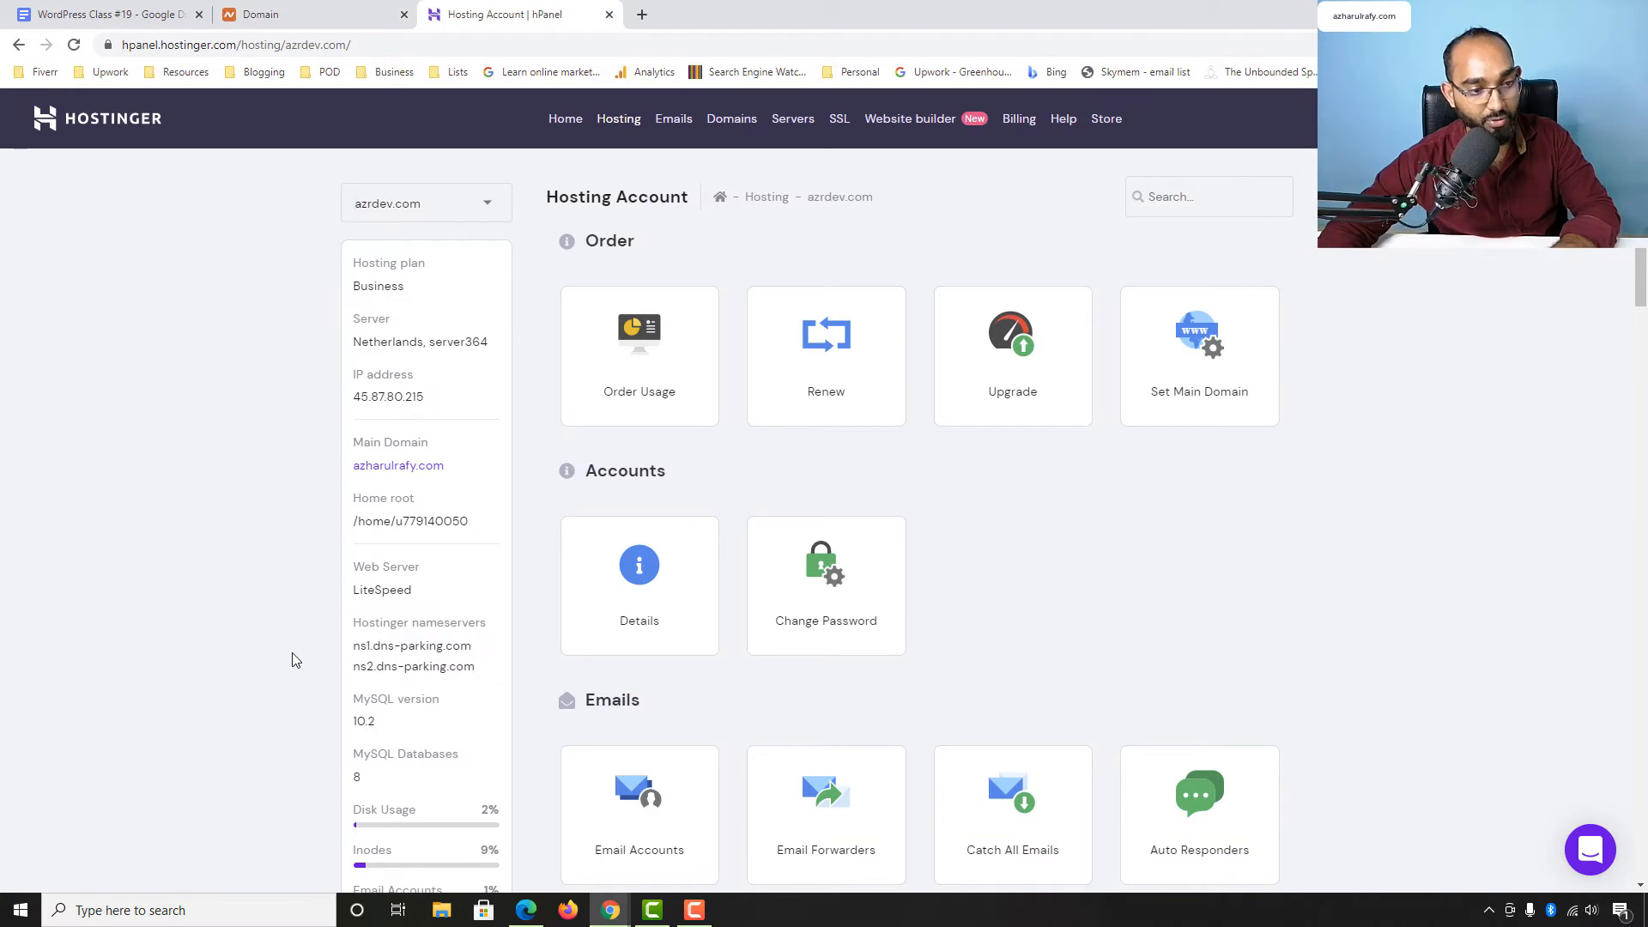
{"action": "left_click_drag", "start_coordinate": [365, 649], "coordinate": [471, 650]}
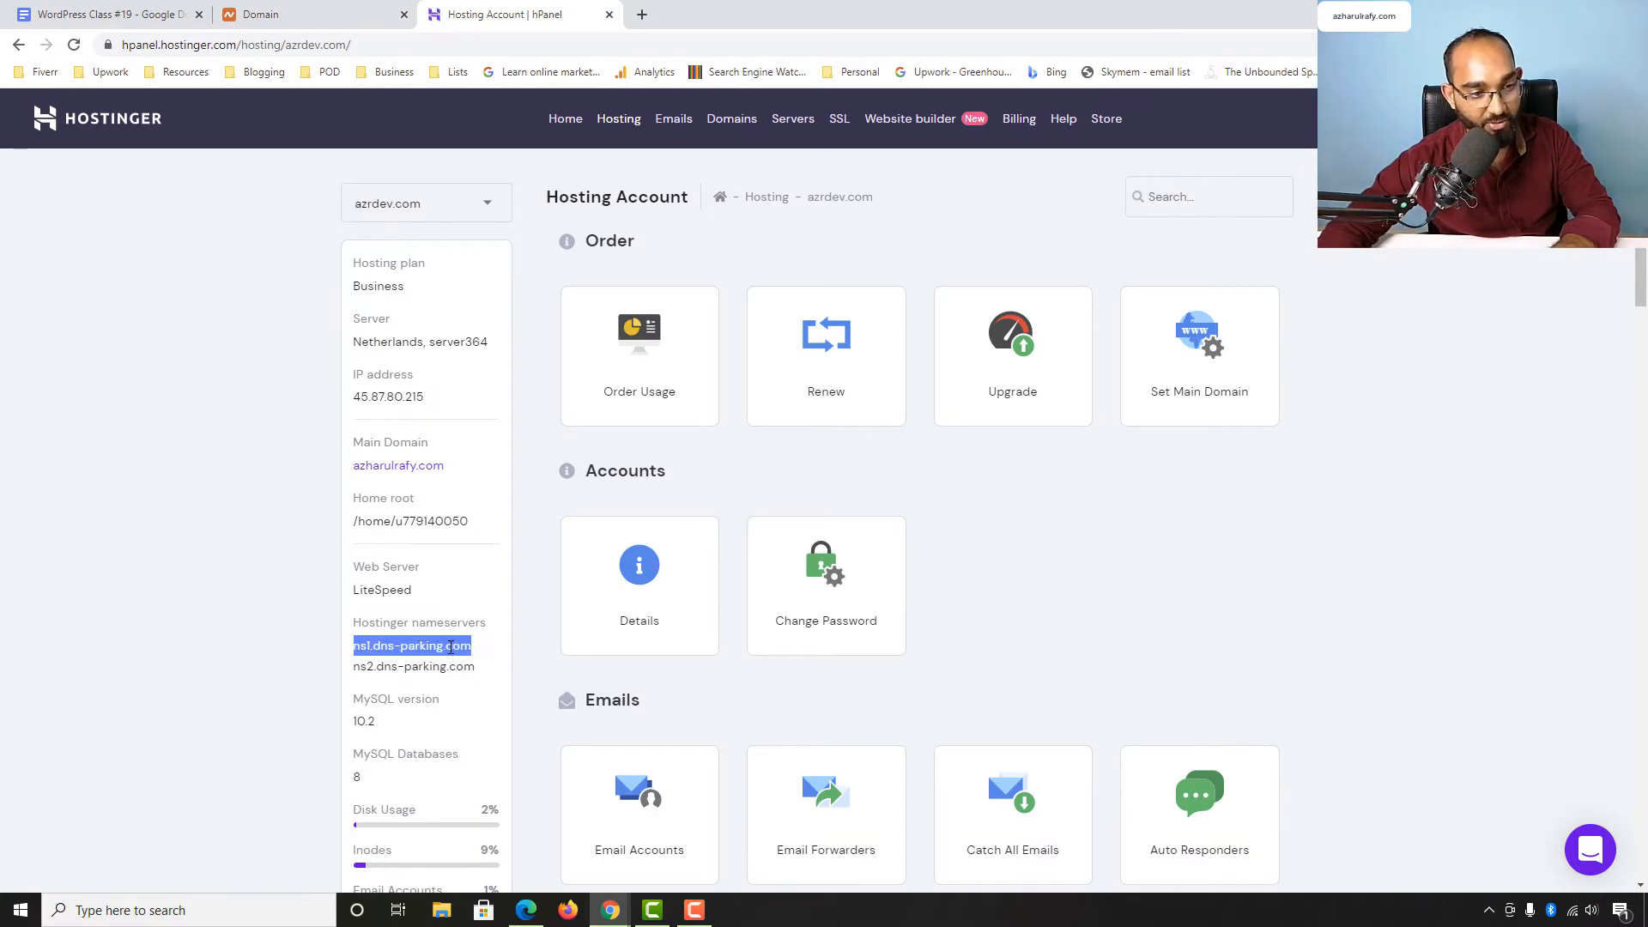
{"action": "right_click", "coordinate": [448, 648]}
{"action": "left_click", "coordinate": [470, 661]}
{"action": "left_click", "coordinate": [260, 14]}
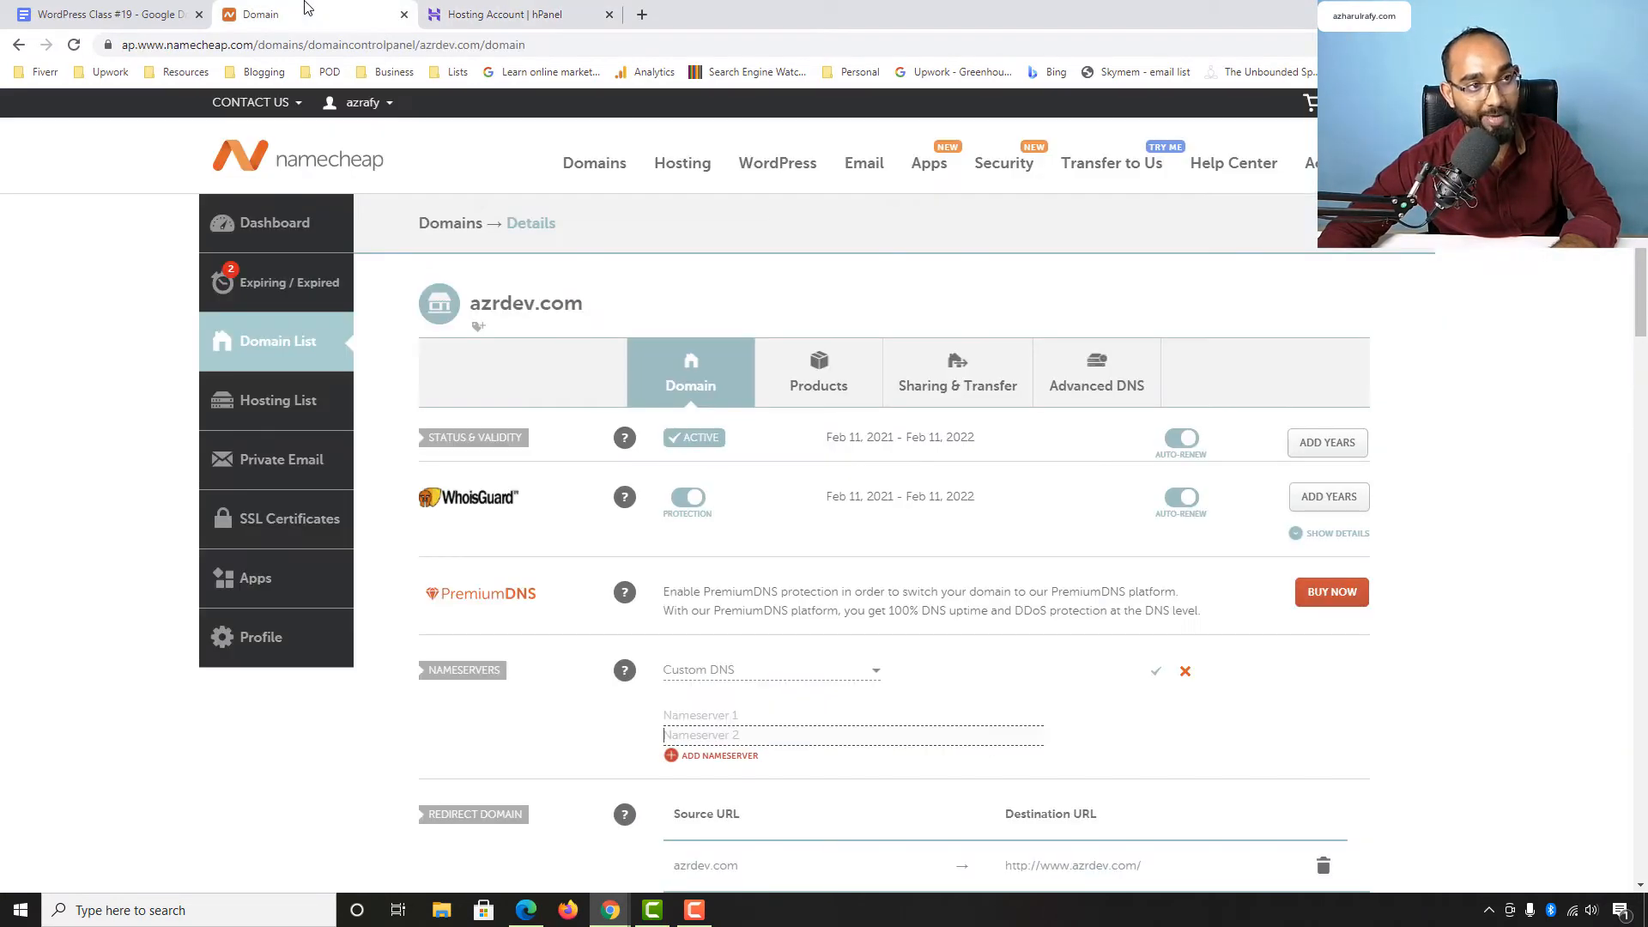
{"action": "left_click", "coordinate": [698, 712]}
{"action": "right_click", "coordinate": [698, 713]}
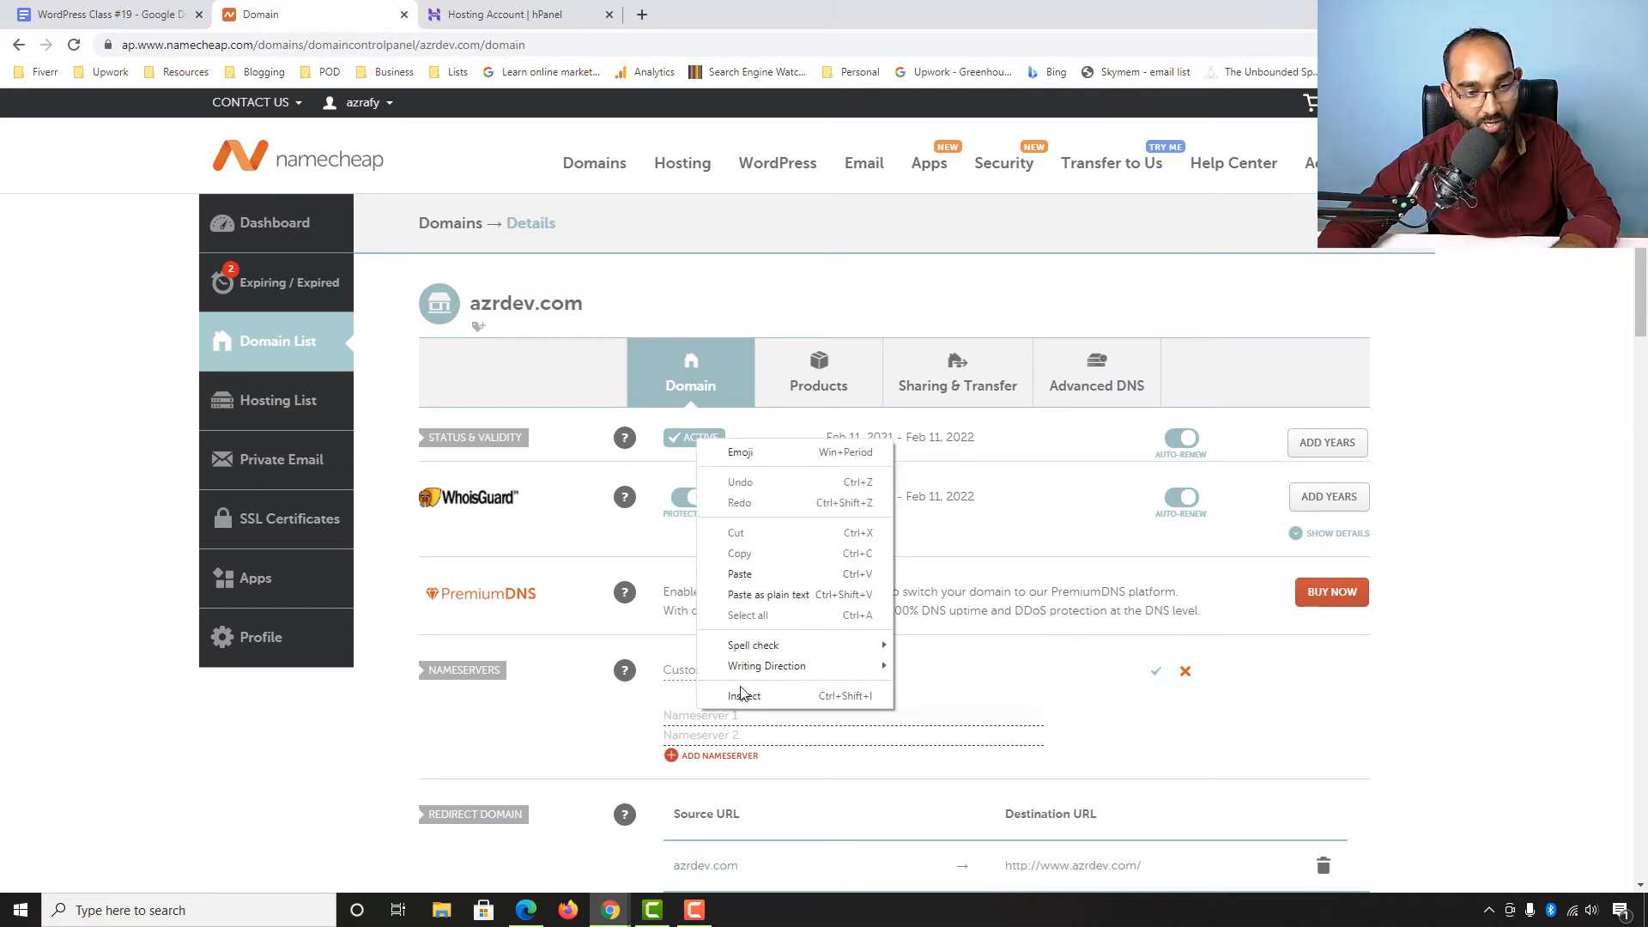
{"action": "left_click", "coordinate": [762, 589]}
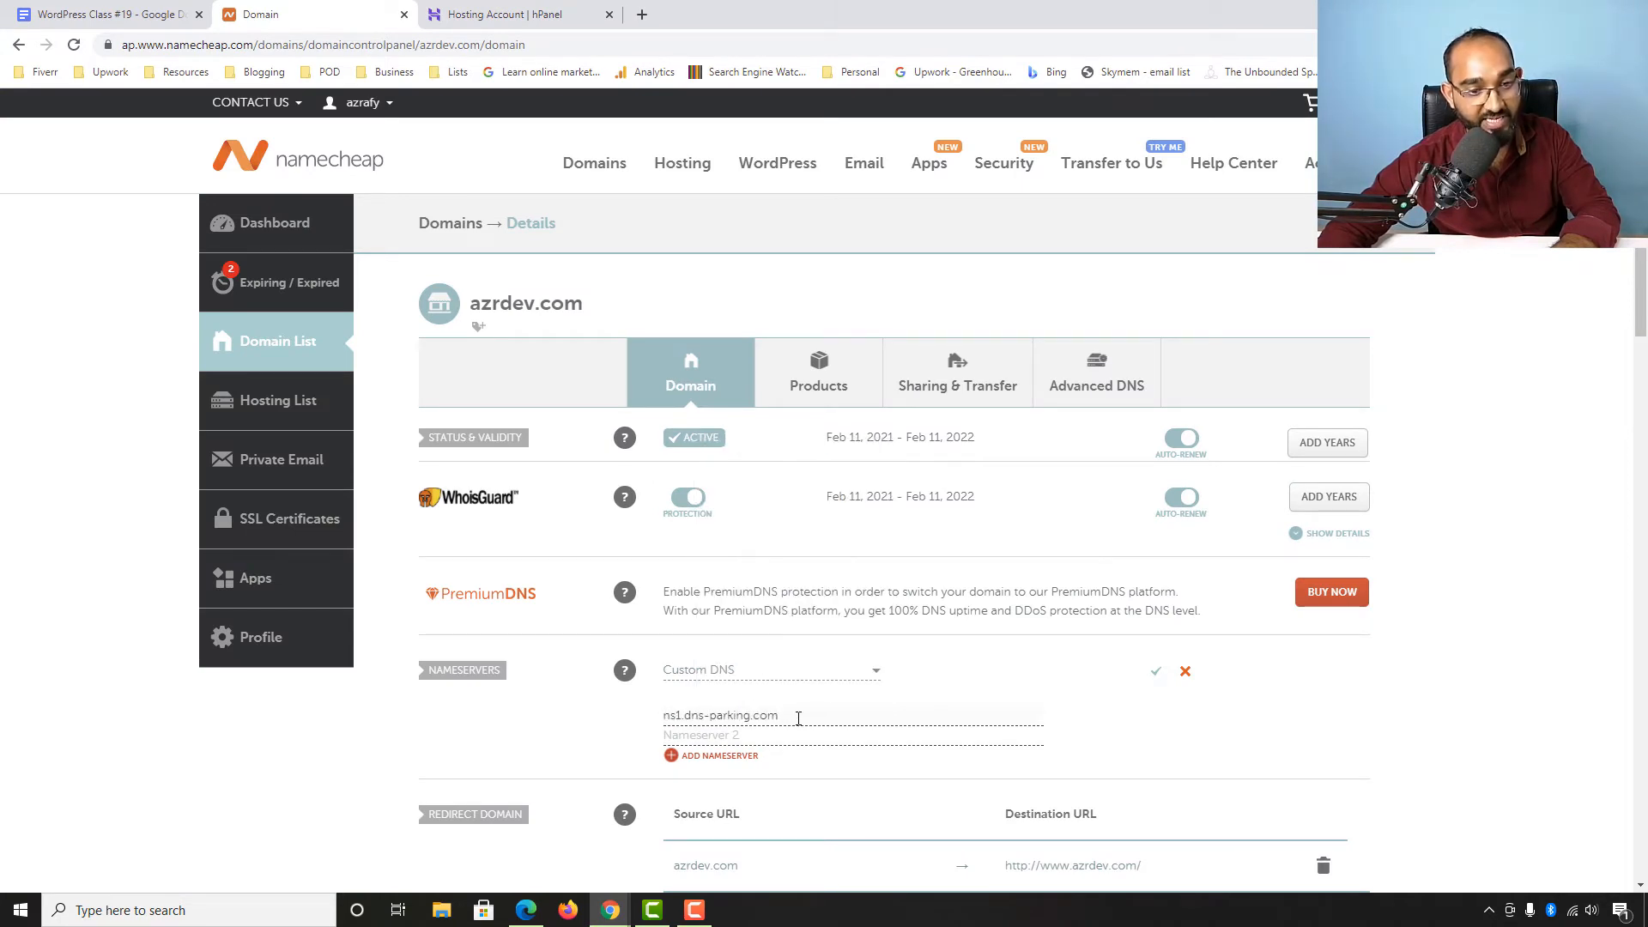
- Copy ns2.dns-parking.com from the Hostinger account details, paste it as Nameserver 2 for azrdev.com in Namecheap, and save the nameservers
{"action": "left_click", "coordinate": [547, 10]}
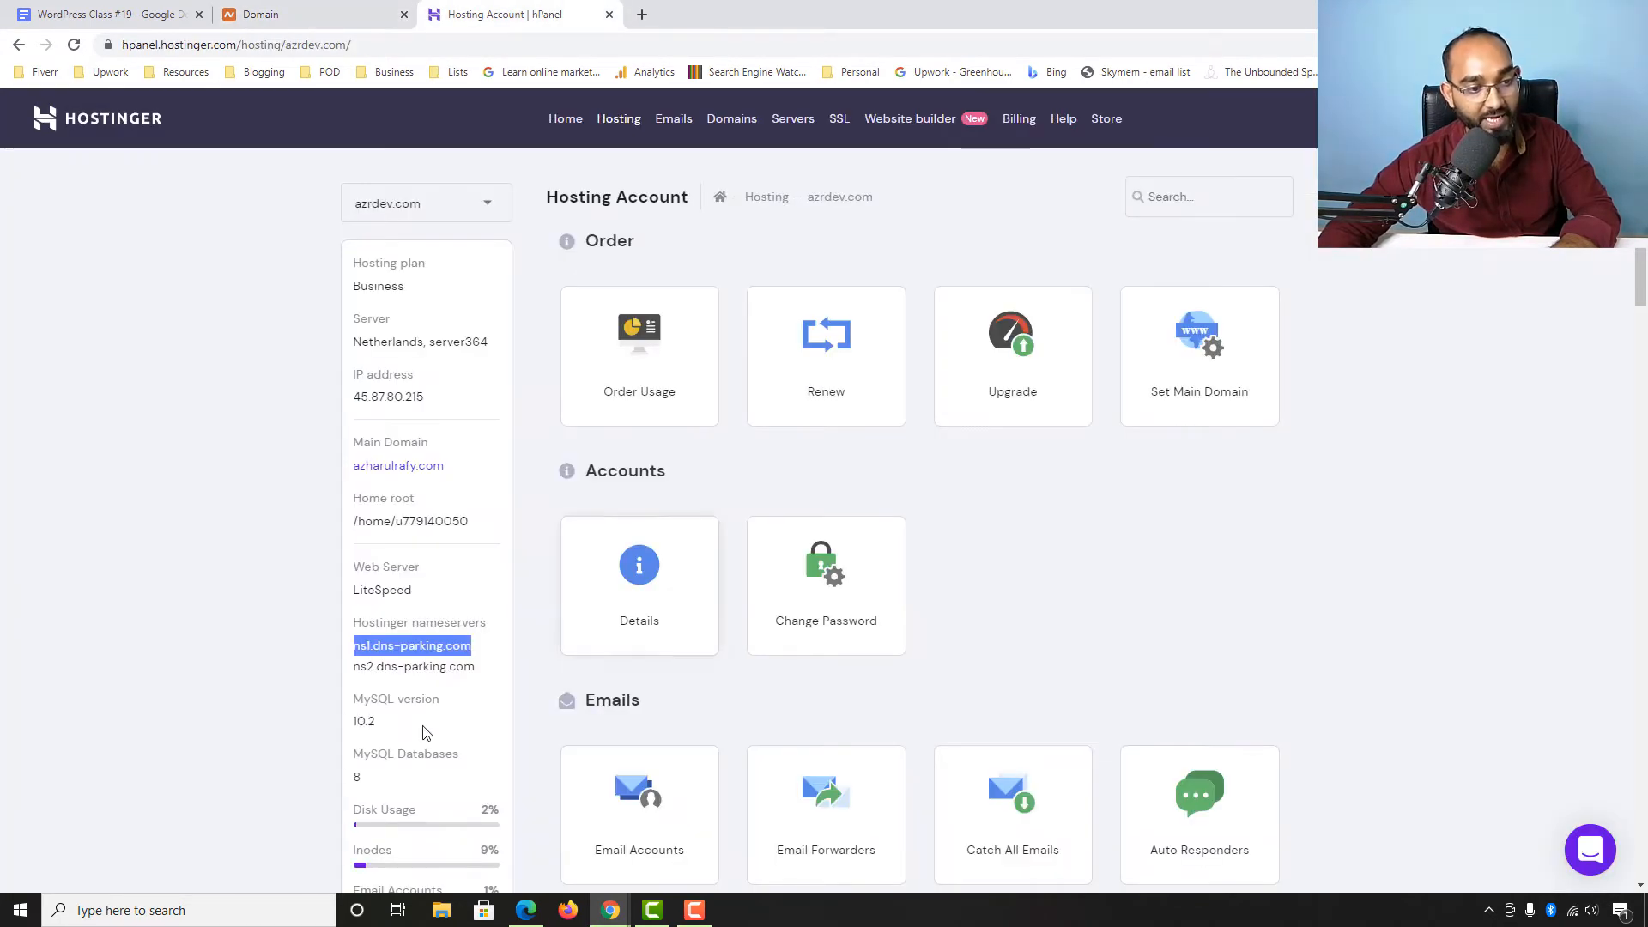
{"action": "left_click_drag", "start_coordinate": [354, 667], "coordinate": [475, 667]}
{"action": "right_click", "coordinate": [453, 666]}
{"action": "left_click", "coordinate": [475, 683]}
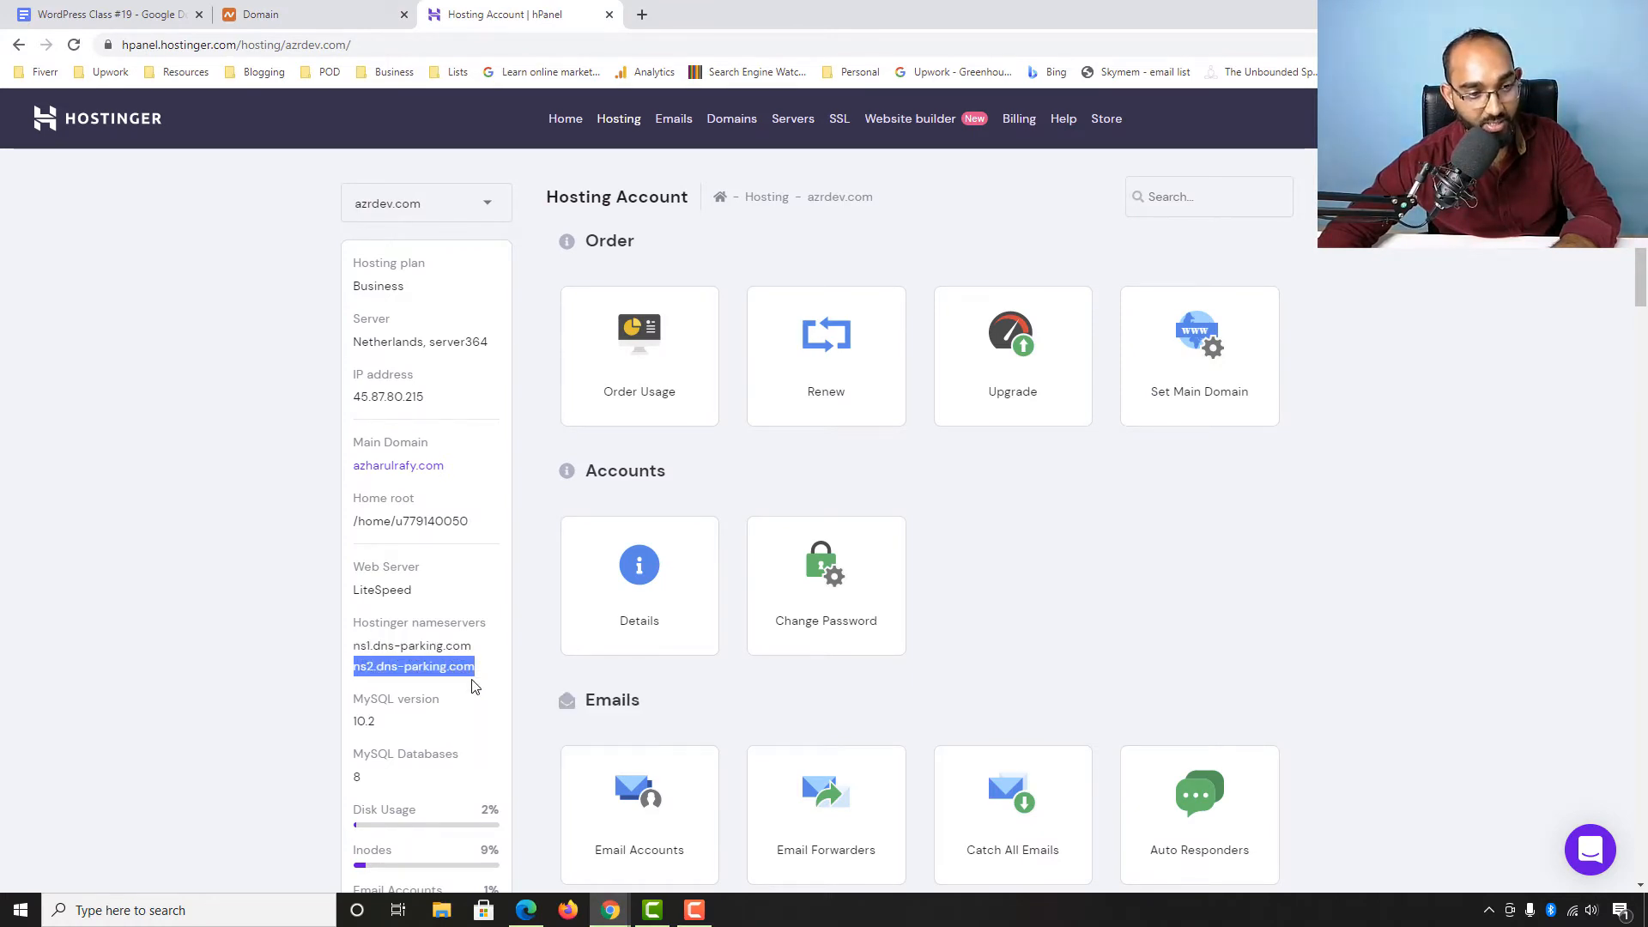
{"action": "left_click", "coordinate": [319, 13]}
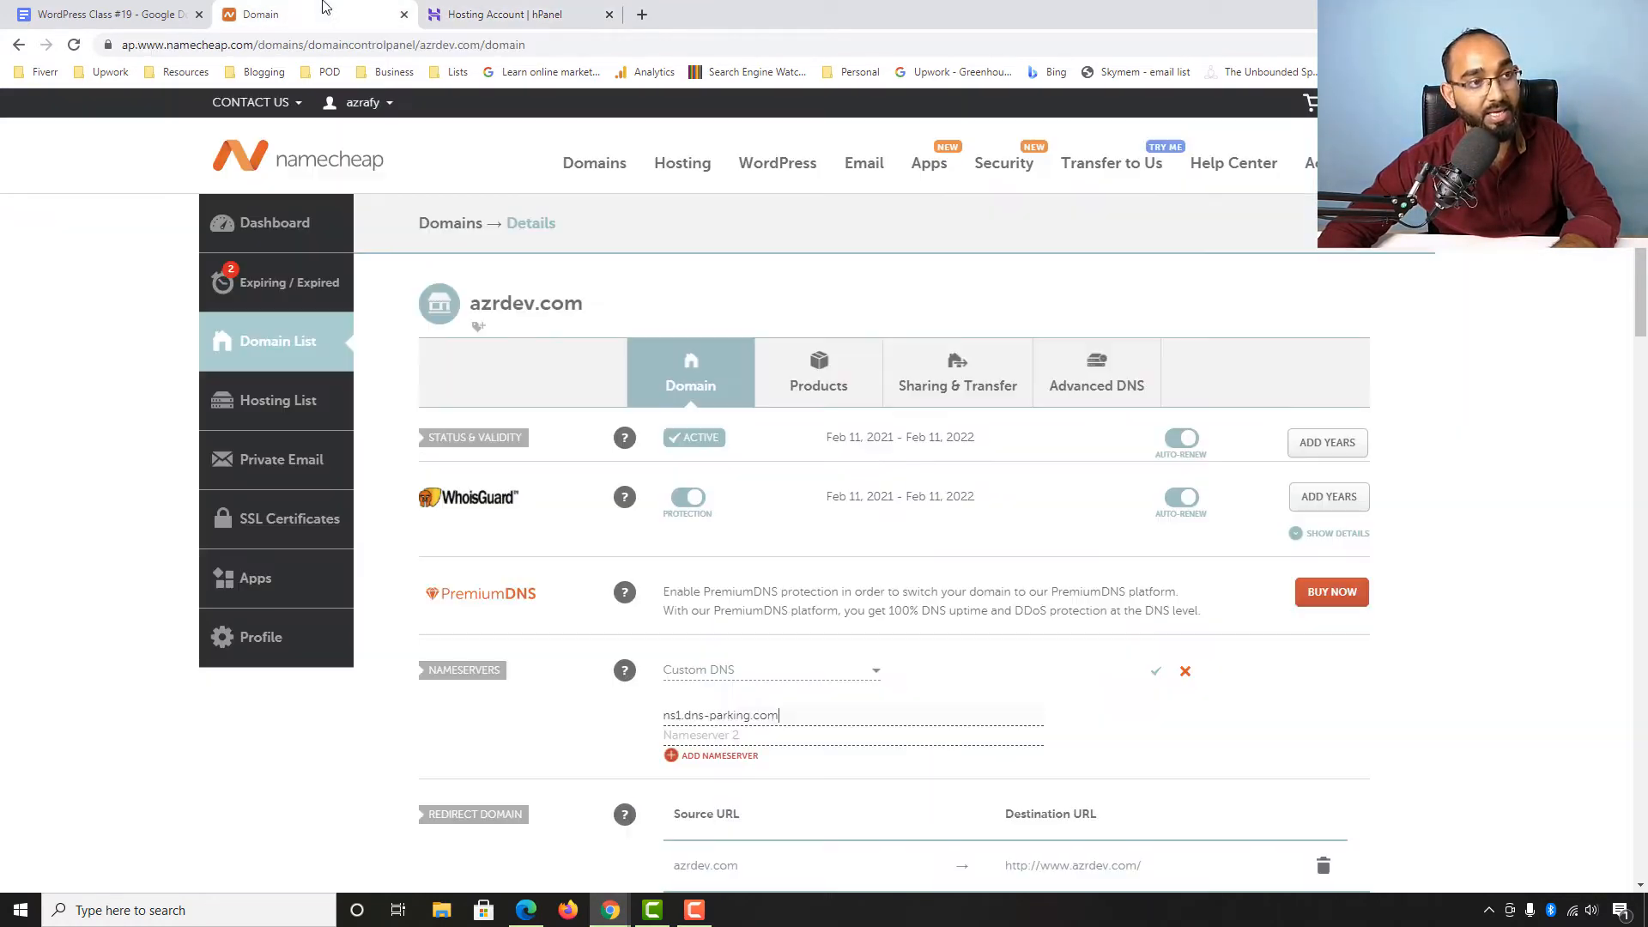
{"action": "right_click", "coordinate": [705, 739]}
{"action": "left_click", "coordinate": [770, 595]}
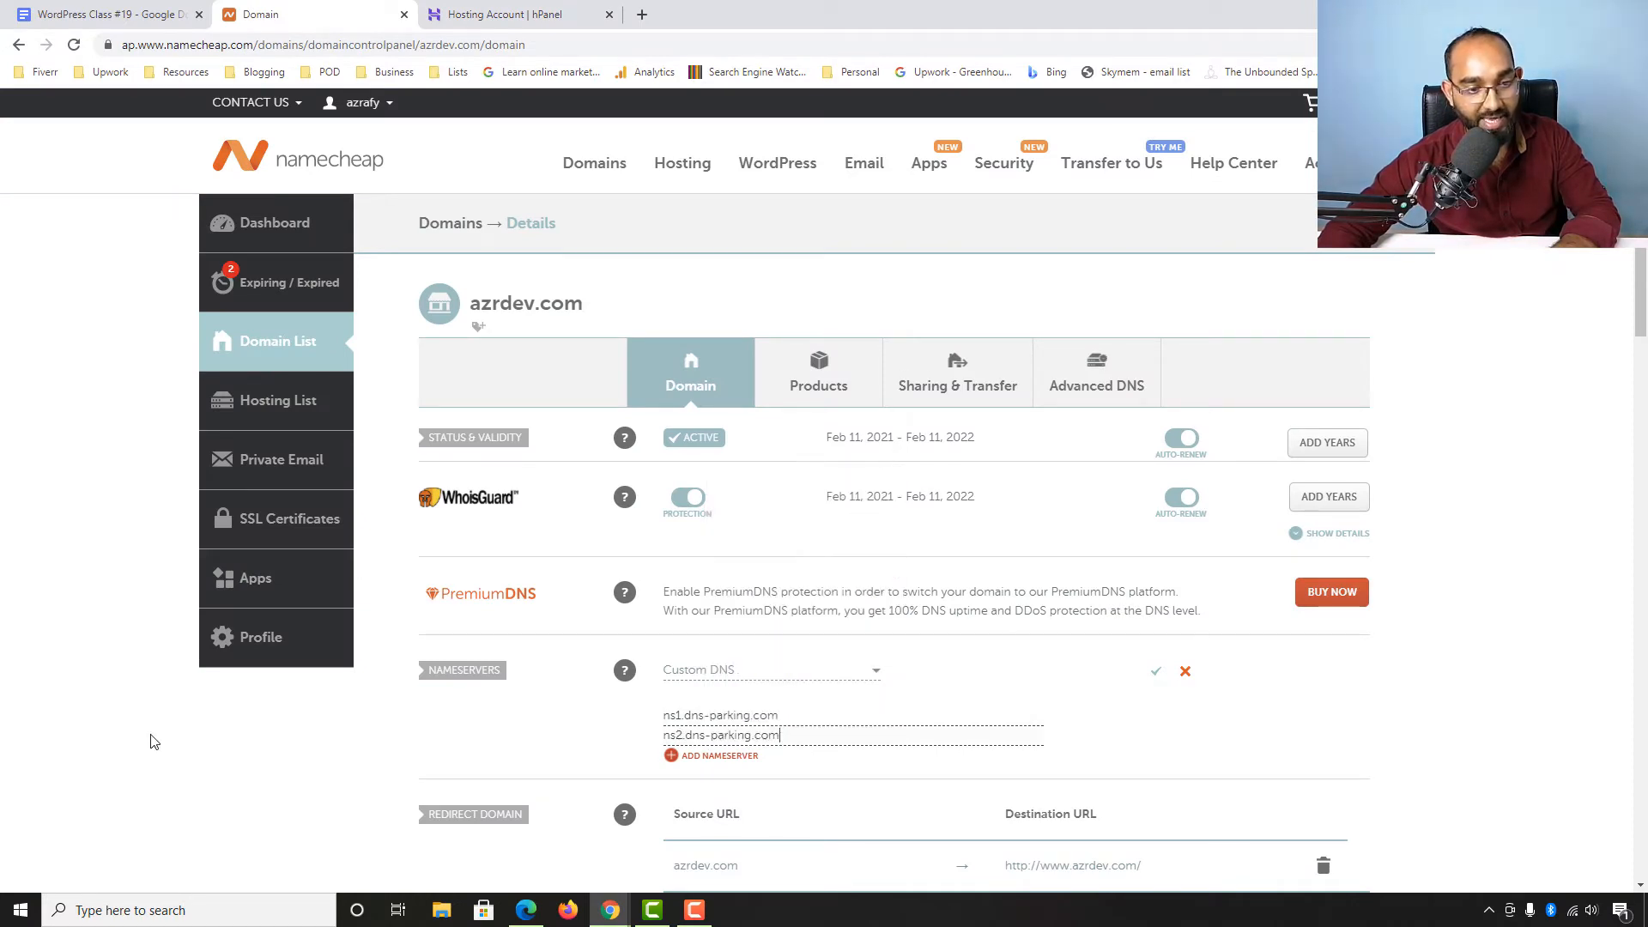
{"action": "left_click", "coordinate": [1155, 675]}
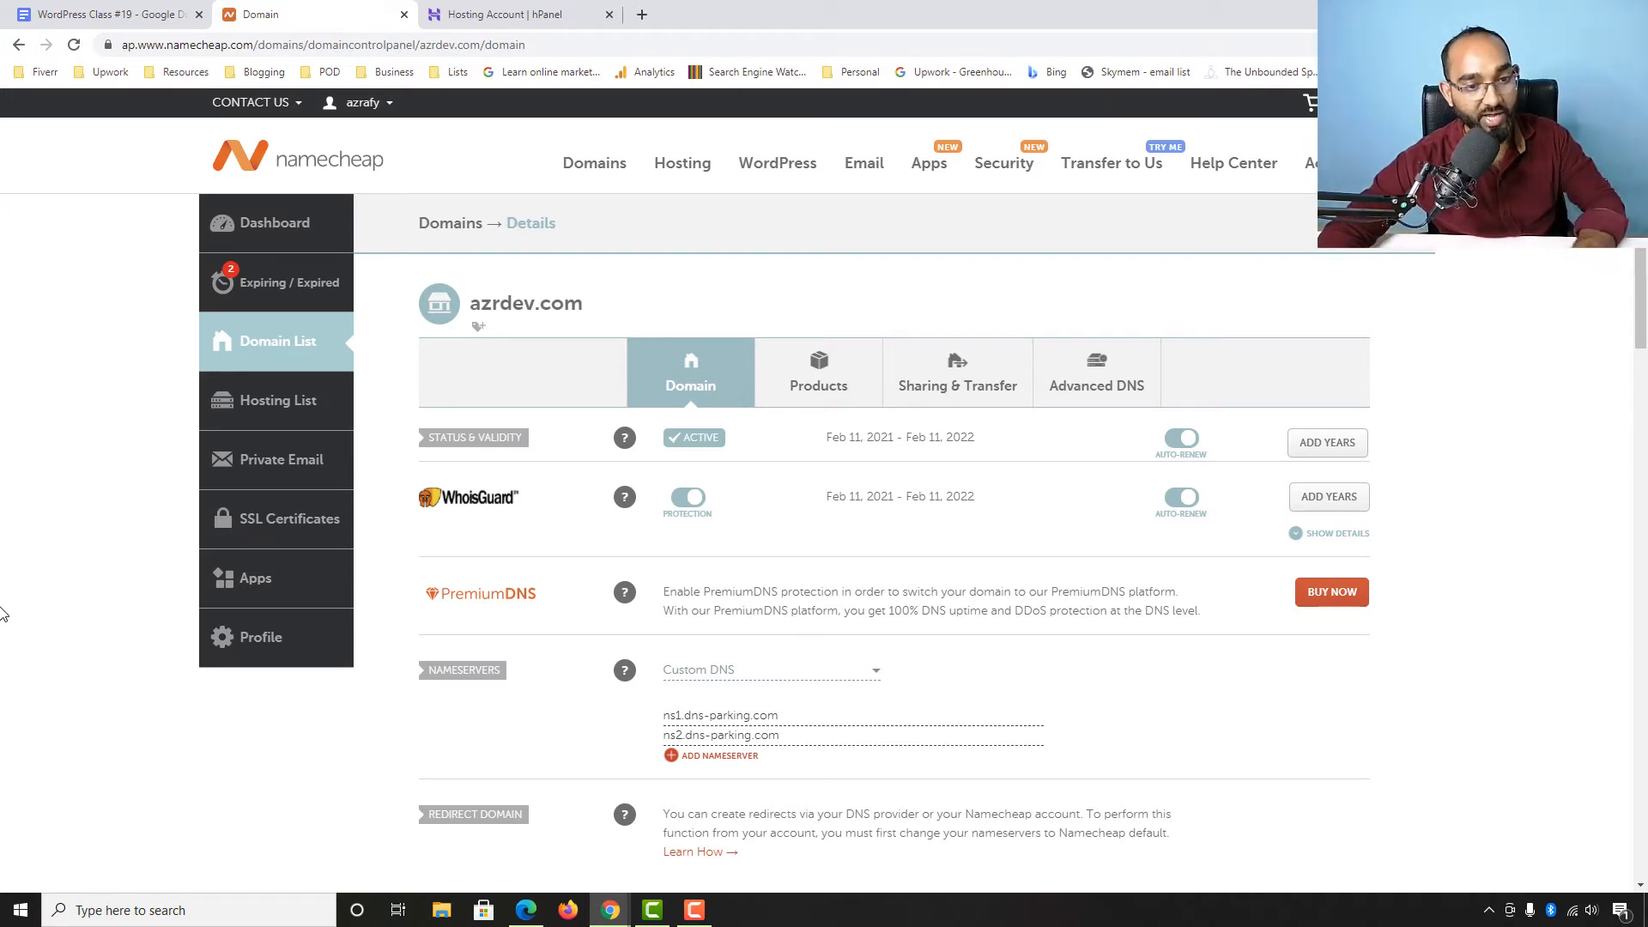
- Visit azrdev.com in a separate browser tab to check what the domain loads, and close that tab
{"action": "left_click", "coordinate": [545, 15]}
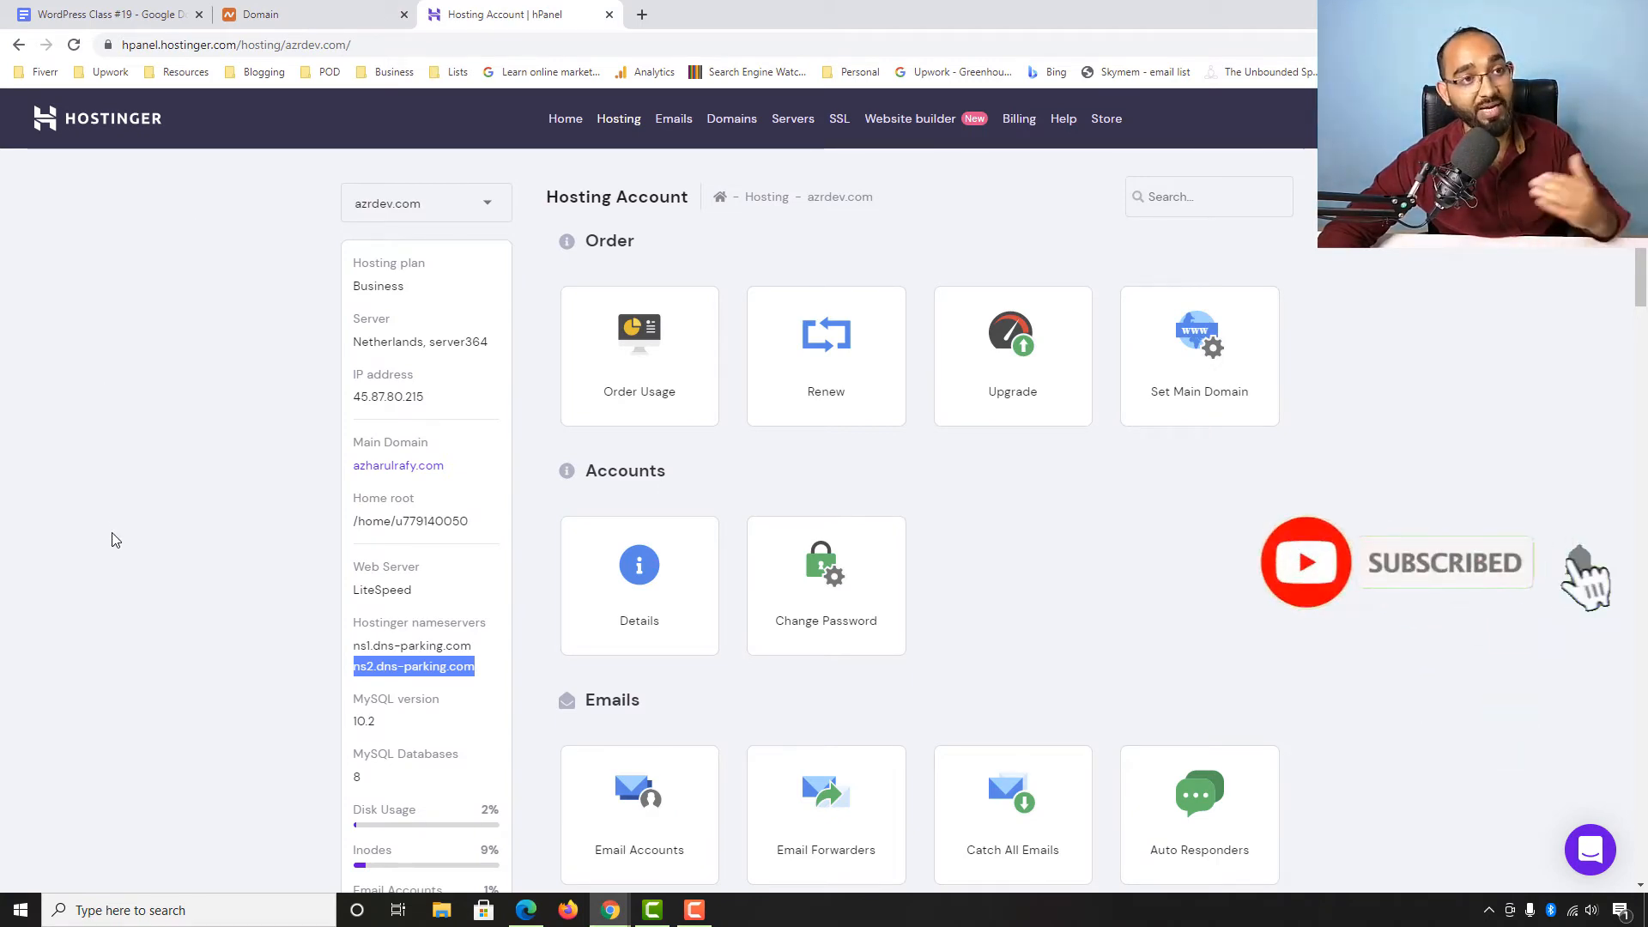
{"action": "left_click", "coordinate": [643, 14]}
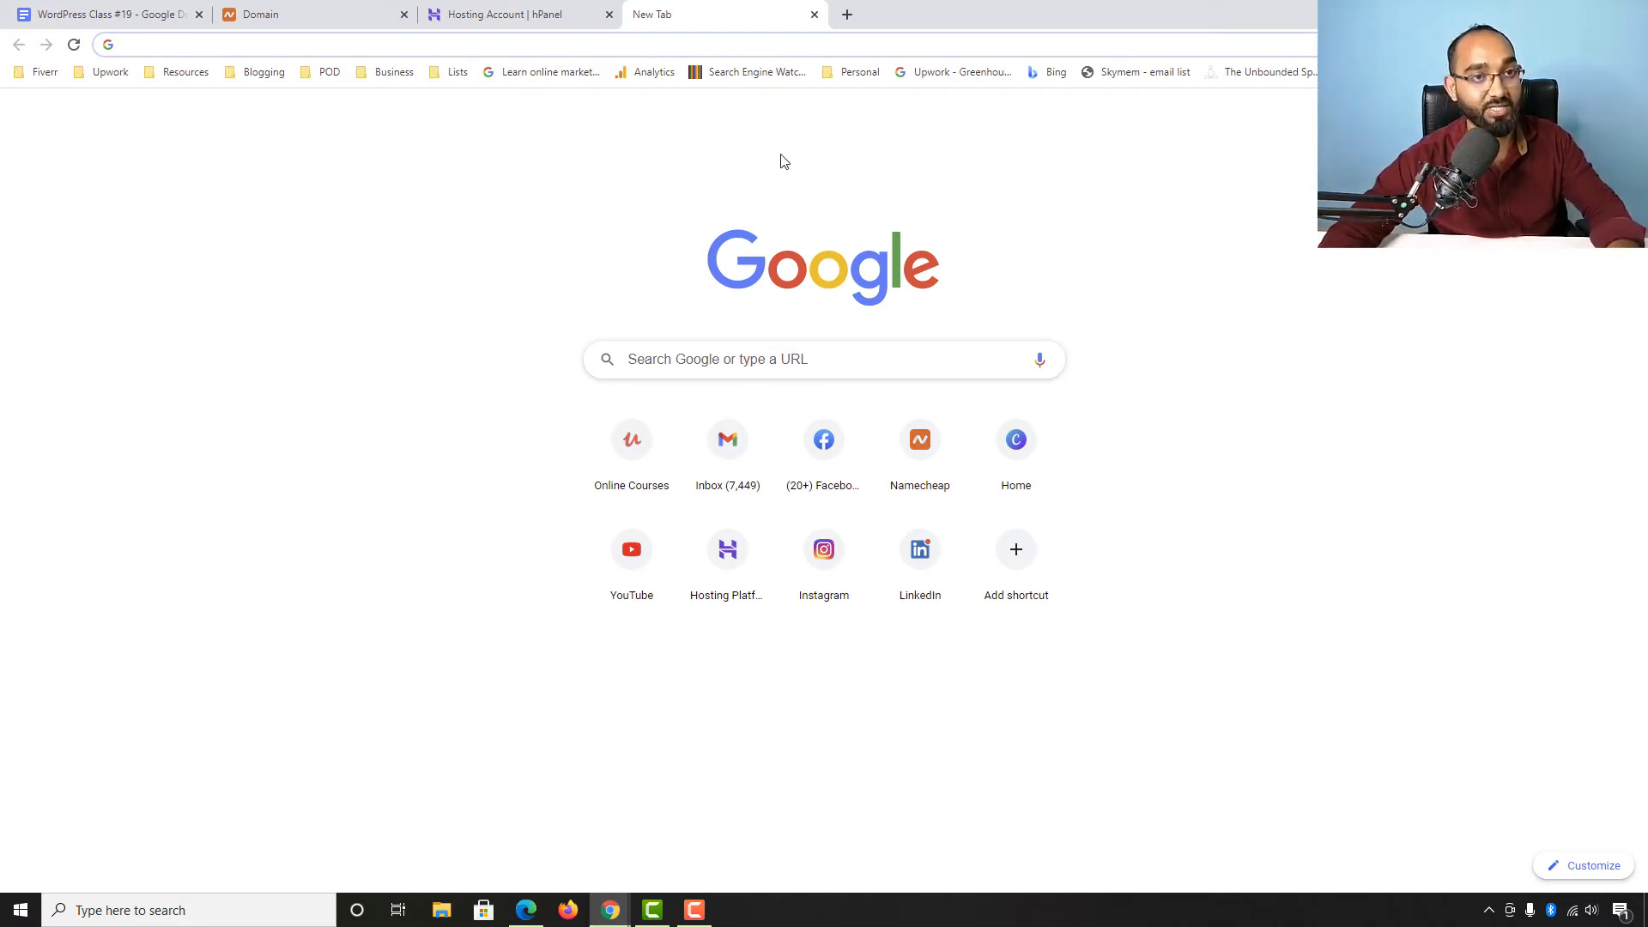
{"action": "type", "text": "azrdev"}
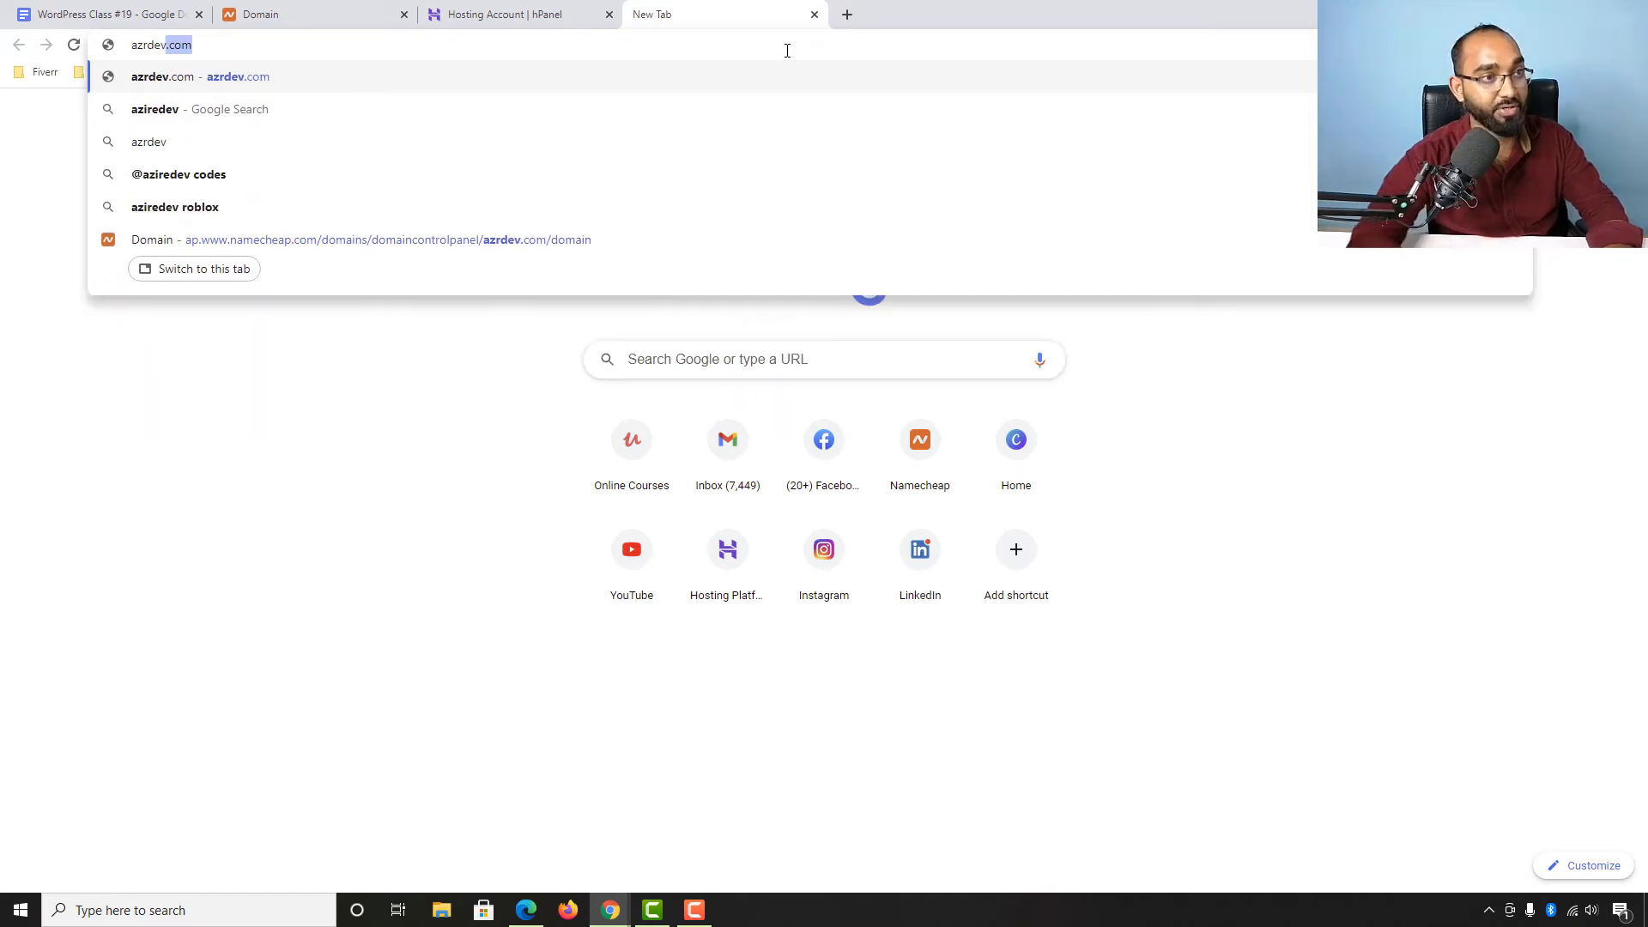
{"action": "key", "text": "Return"}
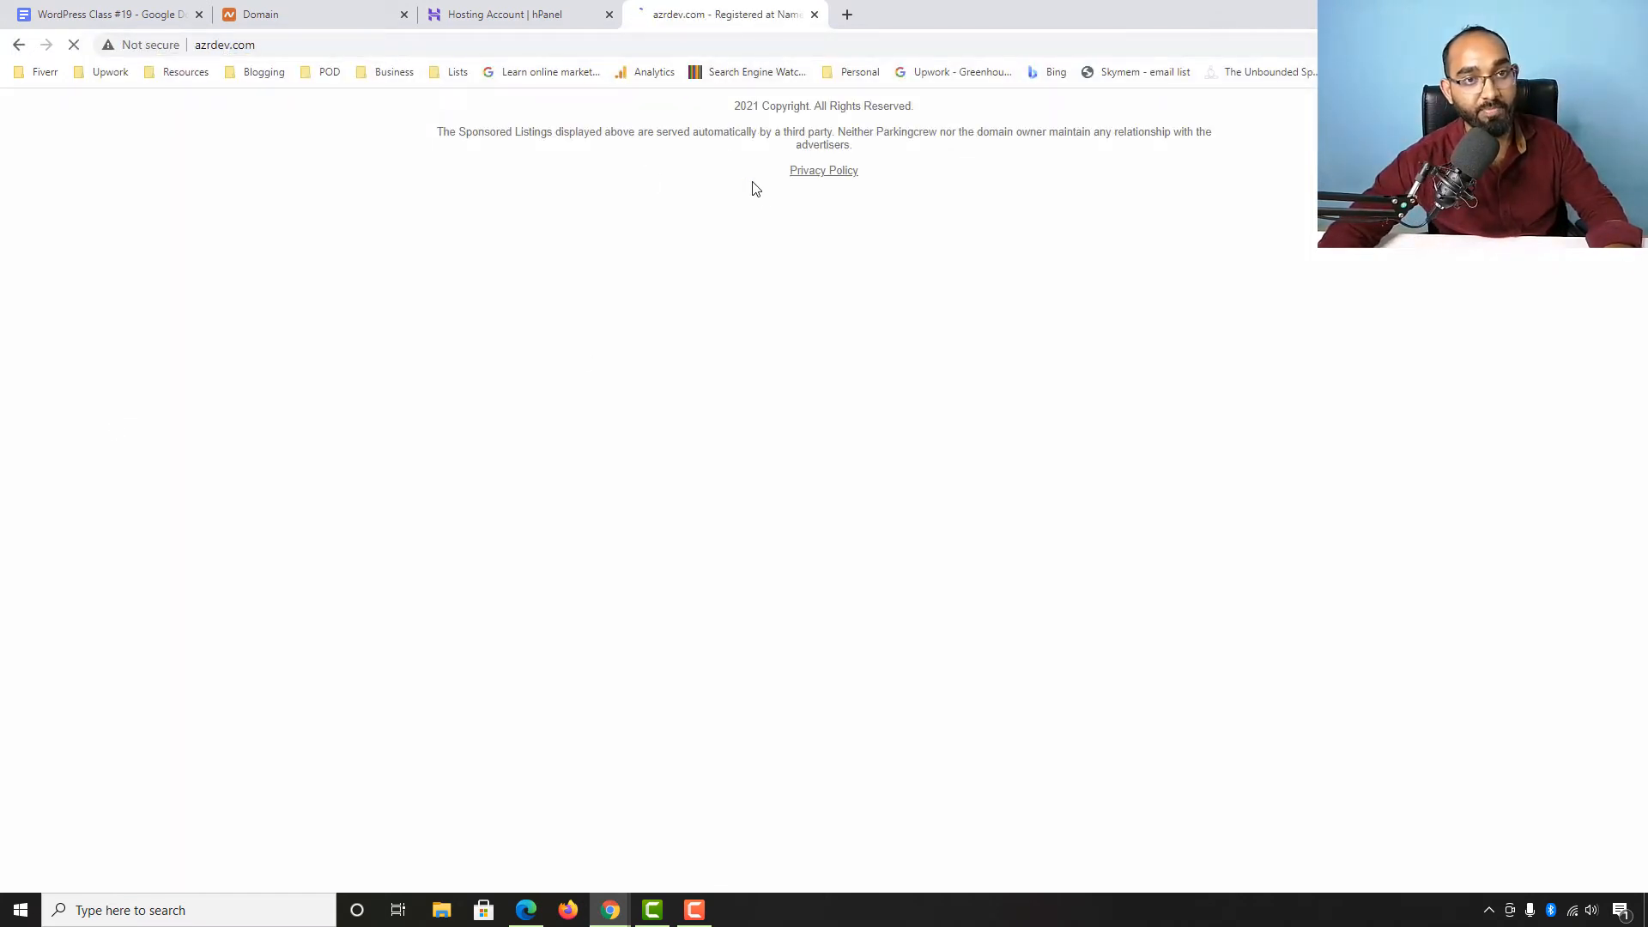
{"action": "left_click", "coordinate": [814, 15]}
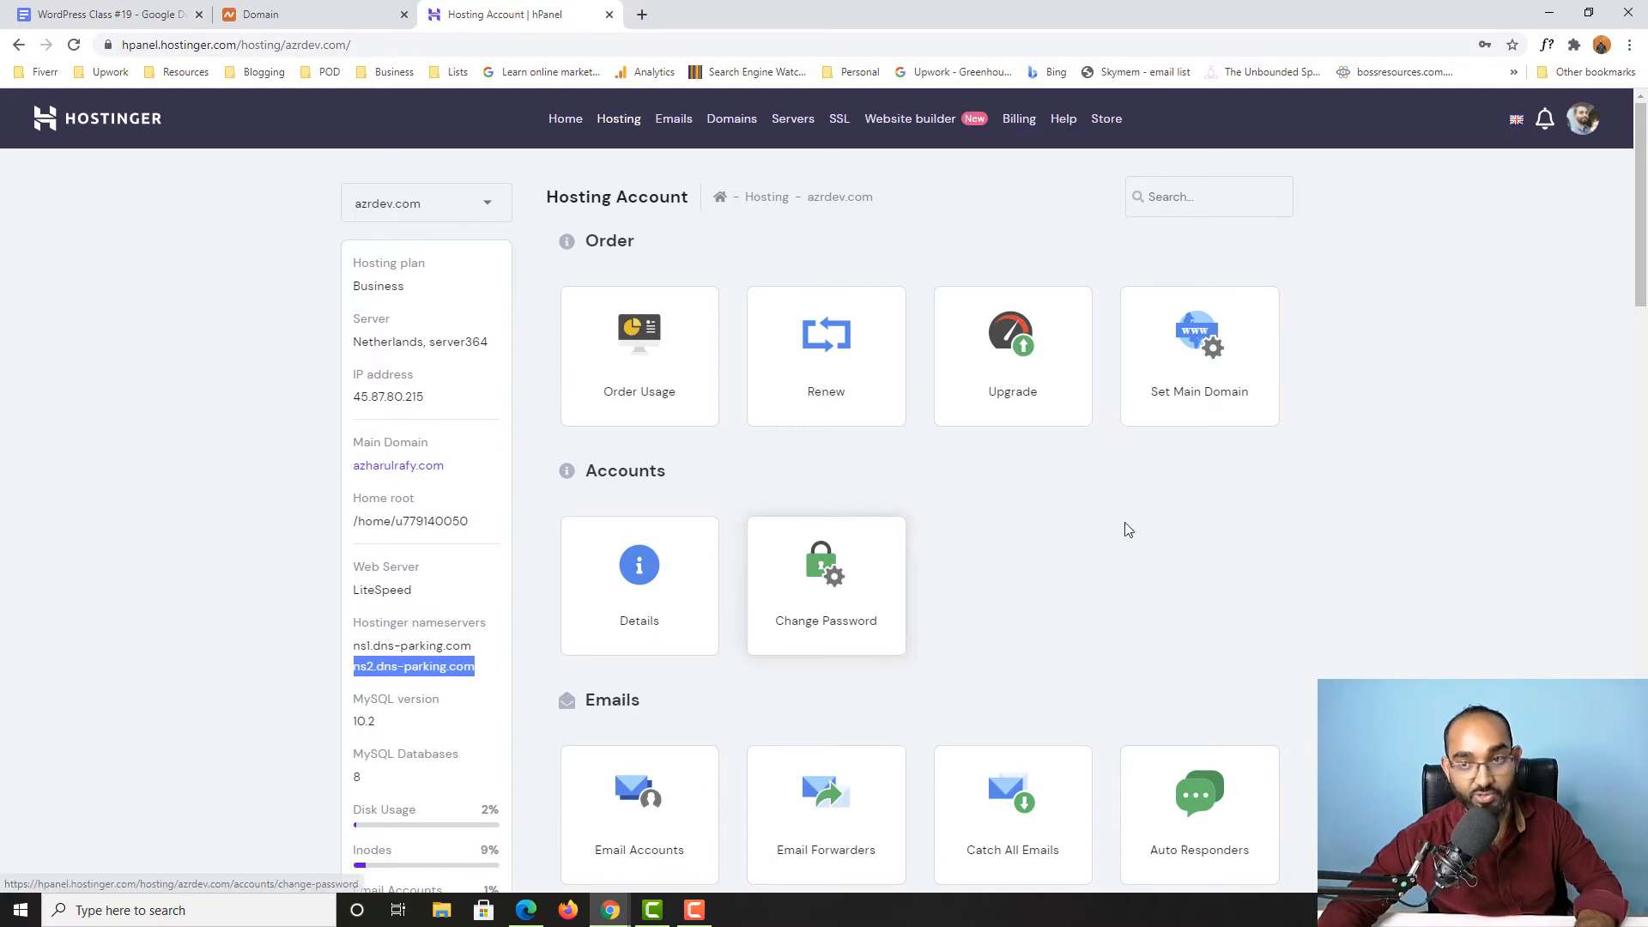
- Open the Auto Installer for azrdev.com in Hostinger and start a WordPress installation
{"action": "left_click_drag", "start_coordinate": [1641, 264], "coordinate": [1453, 501]}
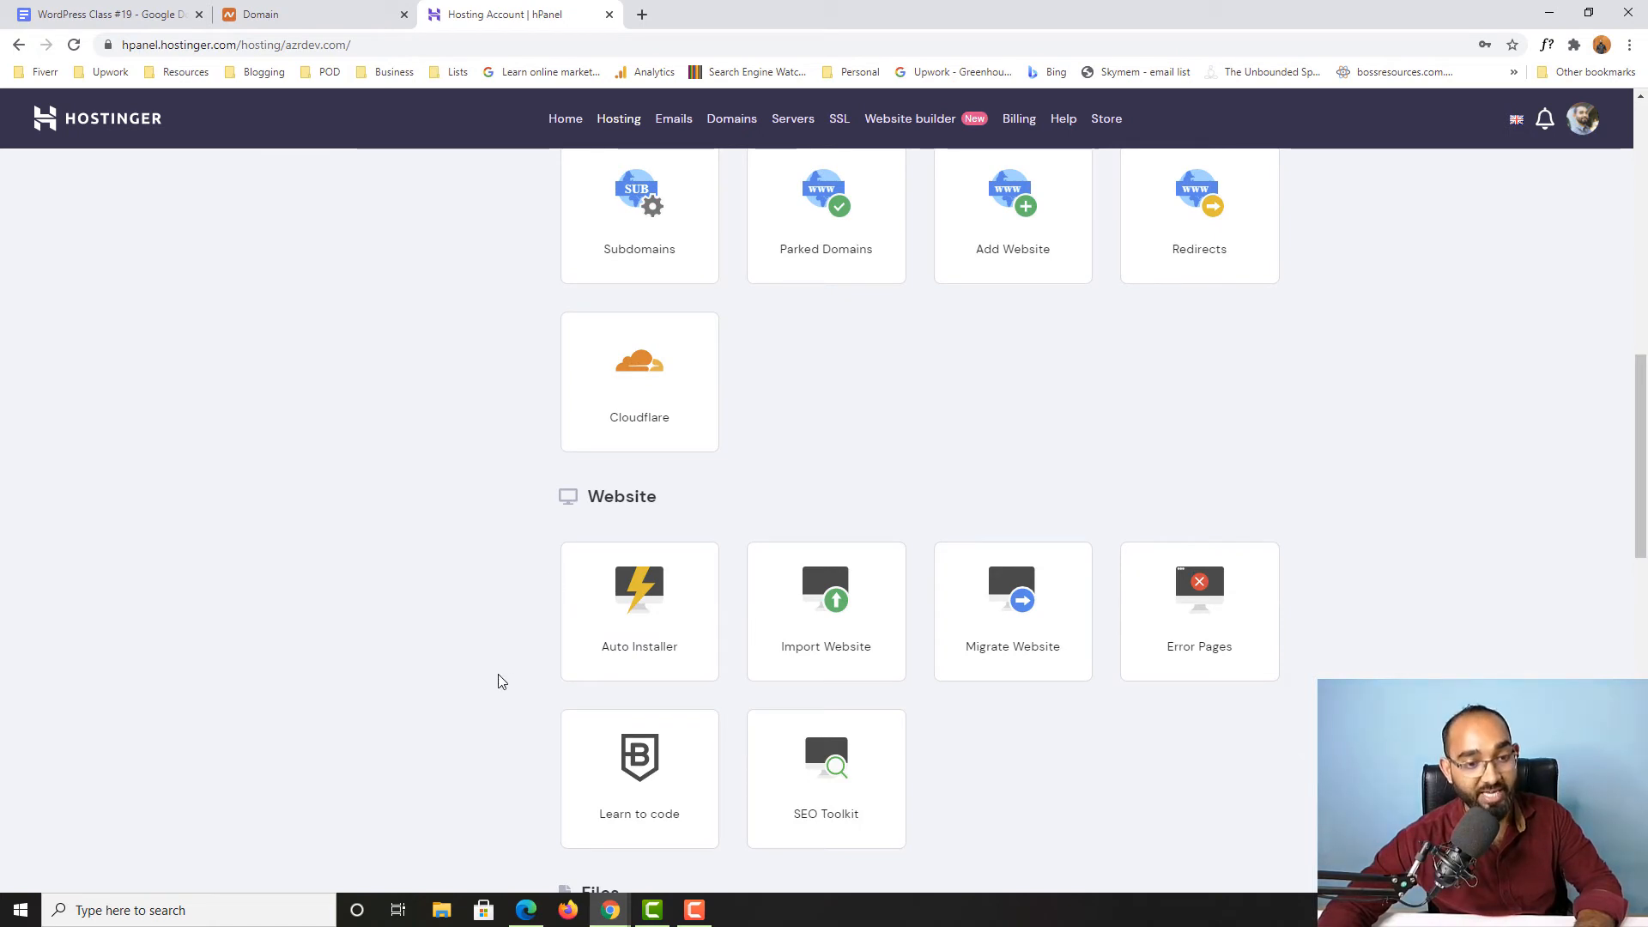
{"action": "left_click", "coordinate": [659, 667]}
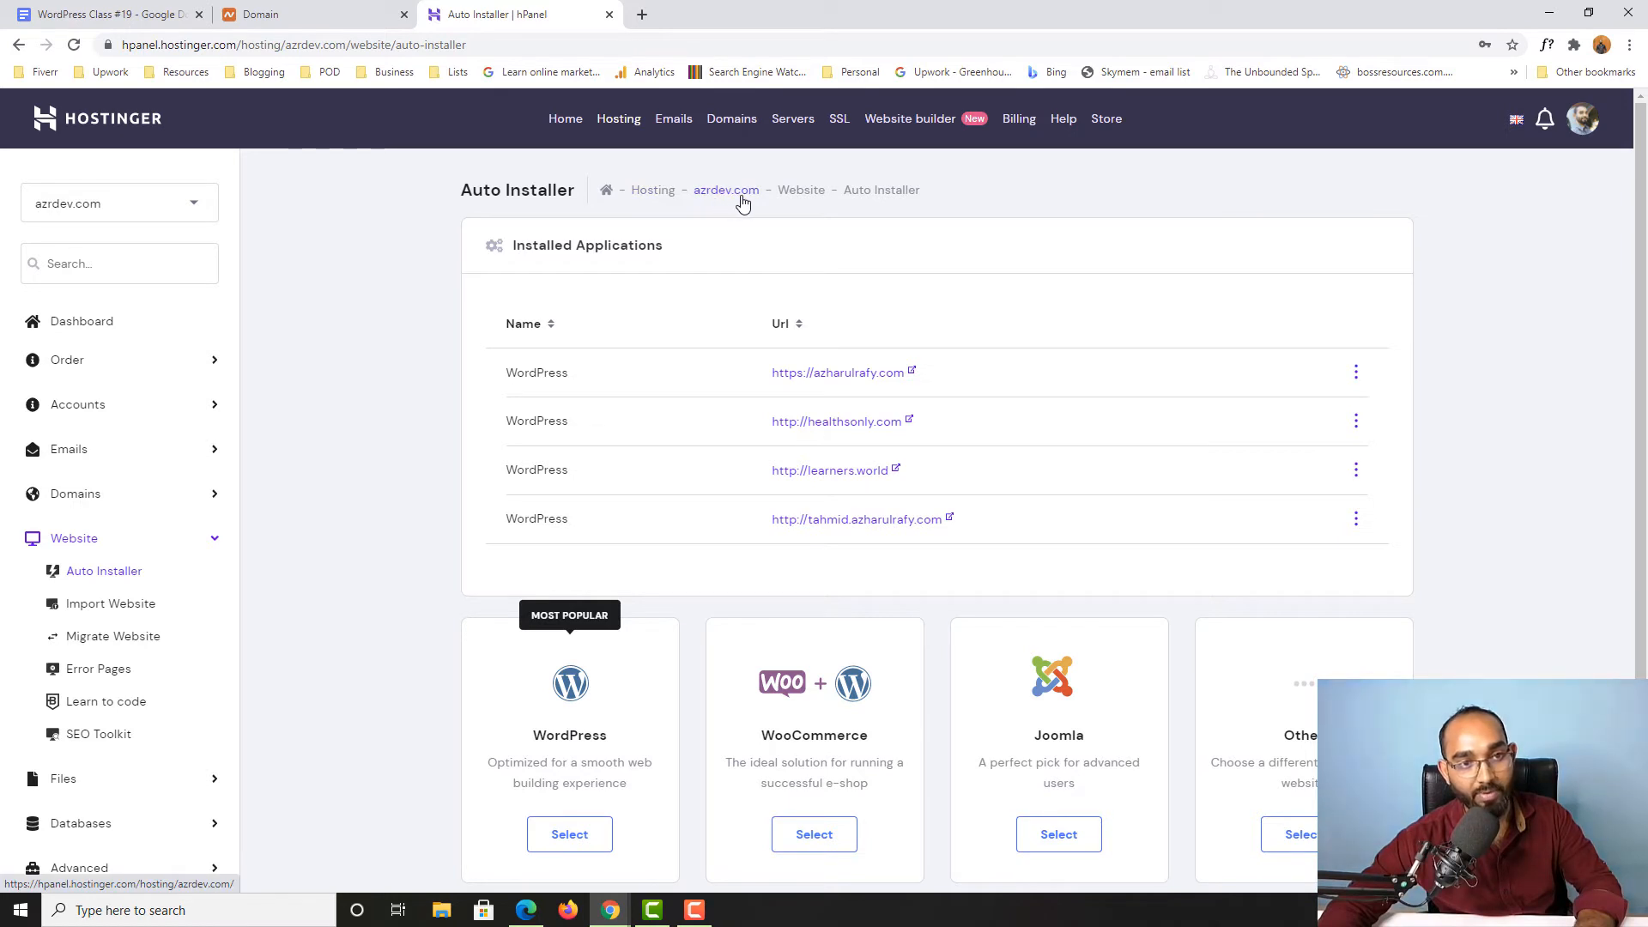
{"action": "scroll", "coordinate": [463, 687], "scroll_direction": "down", "scroll_amount": 1}
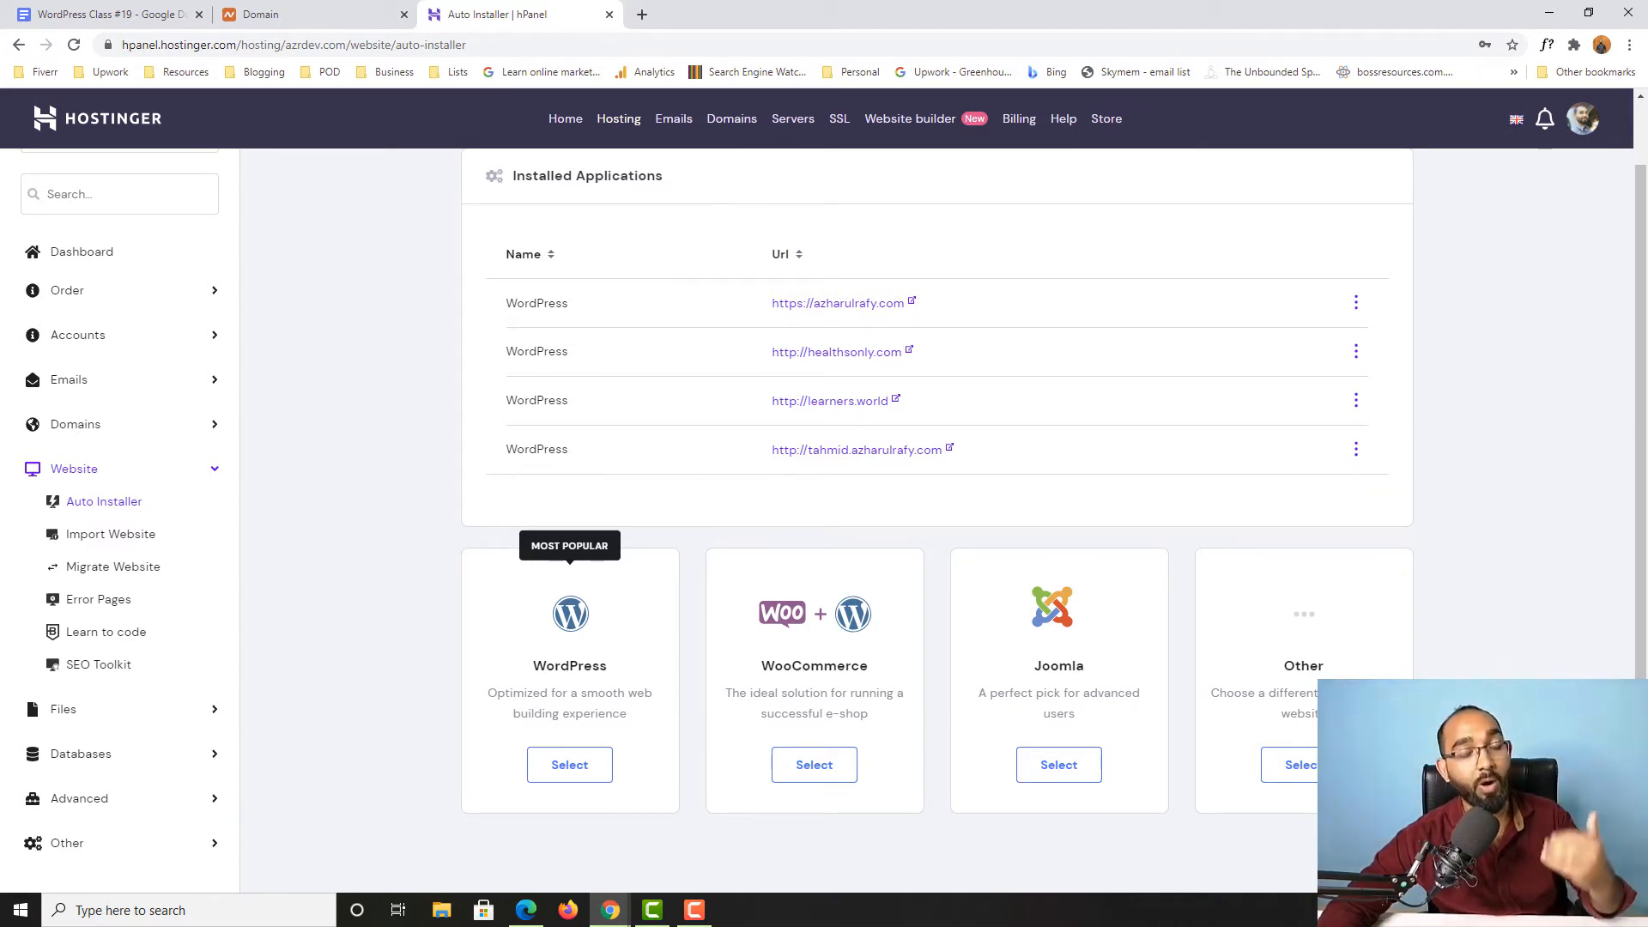
{"action": "left_click", "coordinate": [570, 767]}
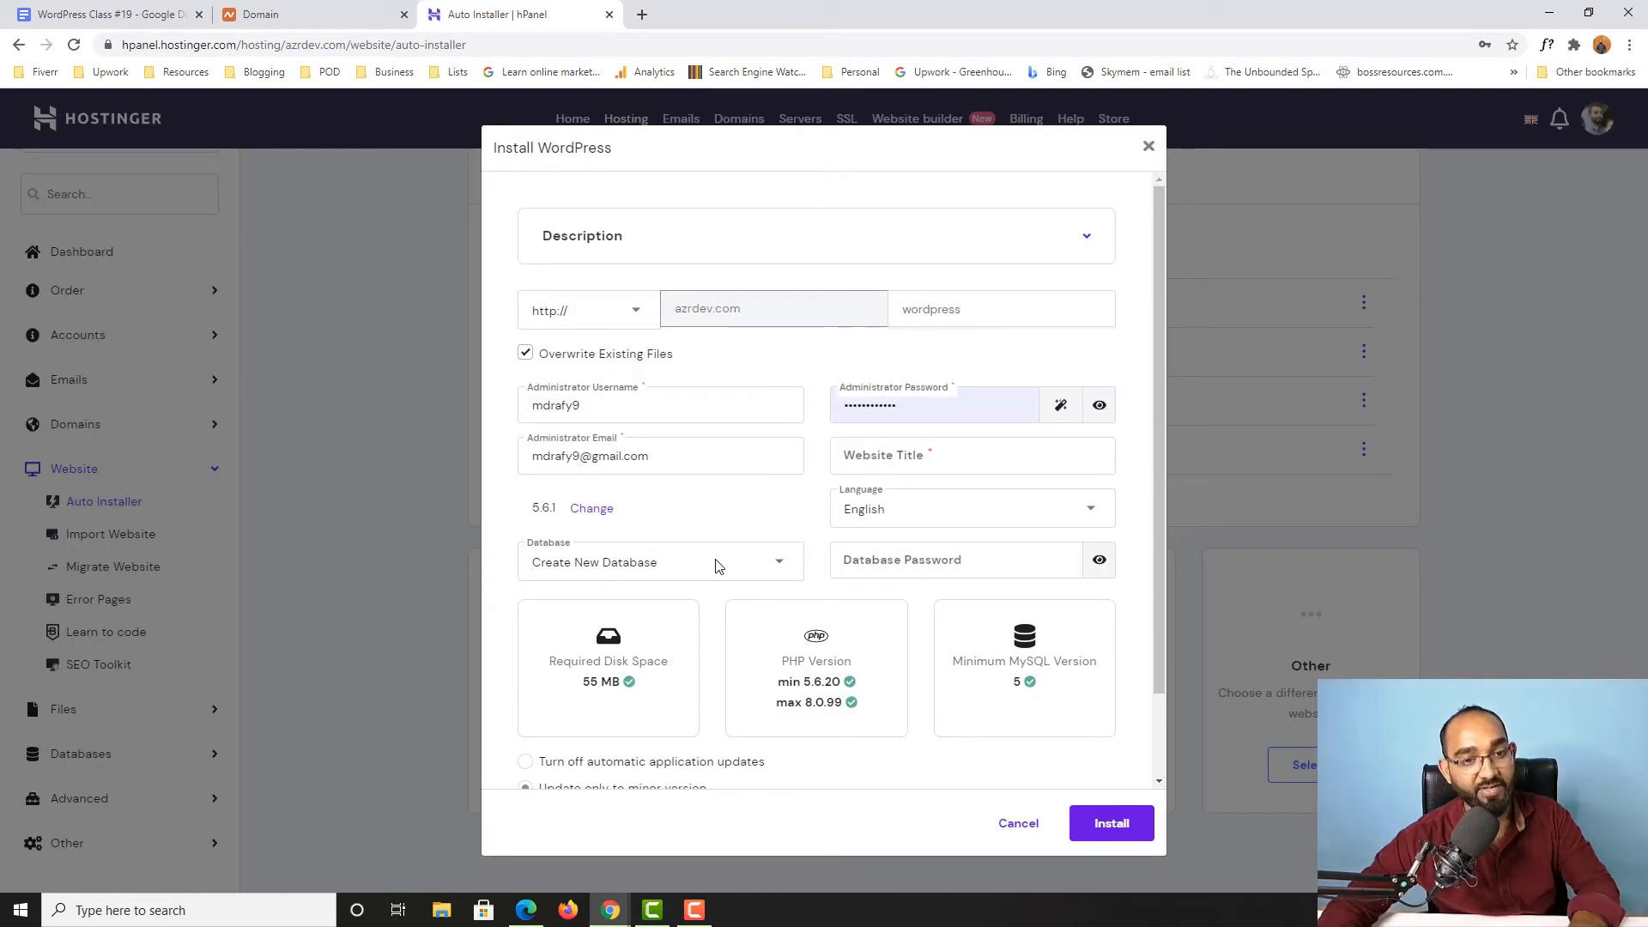
- Examine the description, the azrdev.com address and the optional subfolder field in the WordPress installation form
{"action": "left_click", "coordinate": [871, 244]}
{"action": "left_click", "coordinate": [871, 244]}
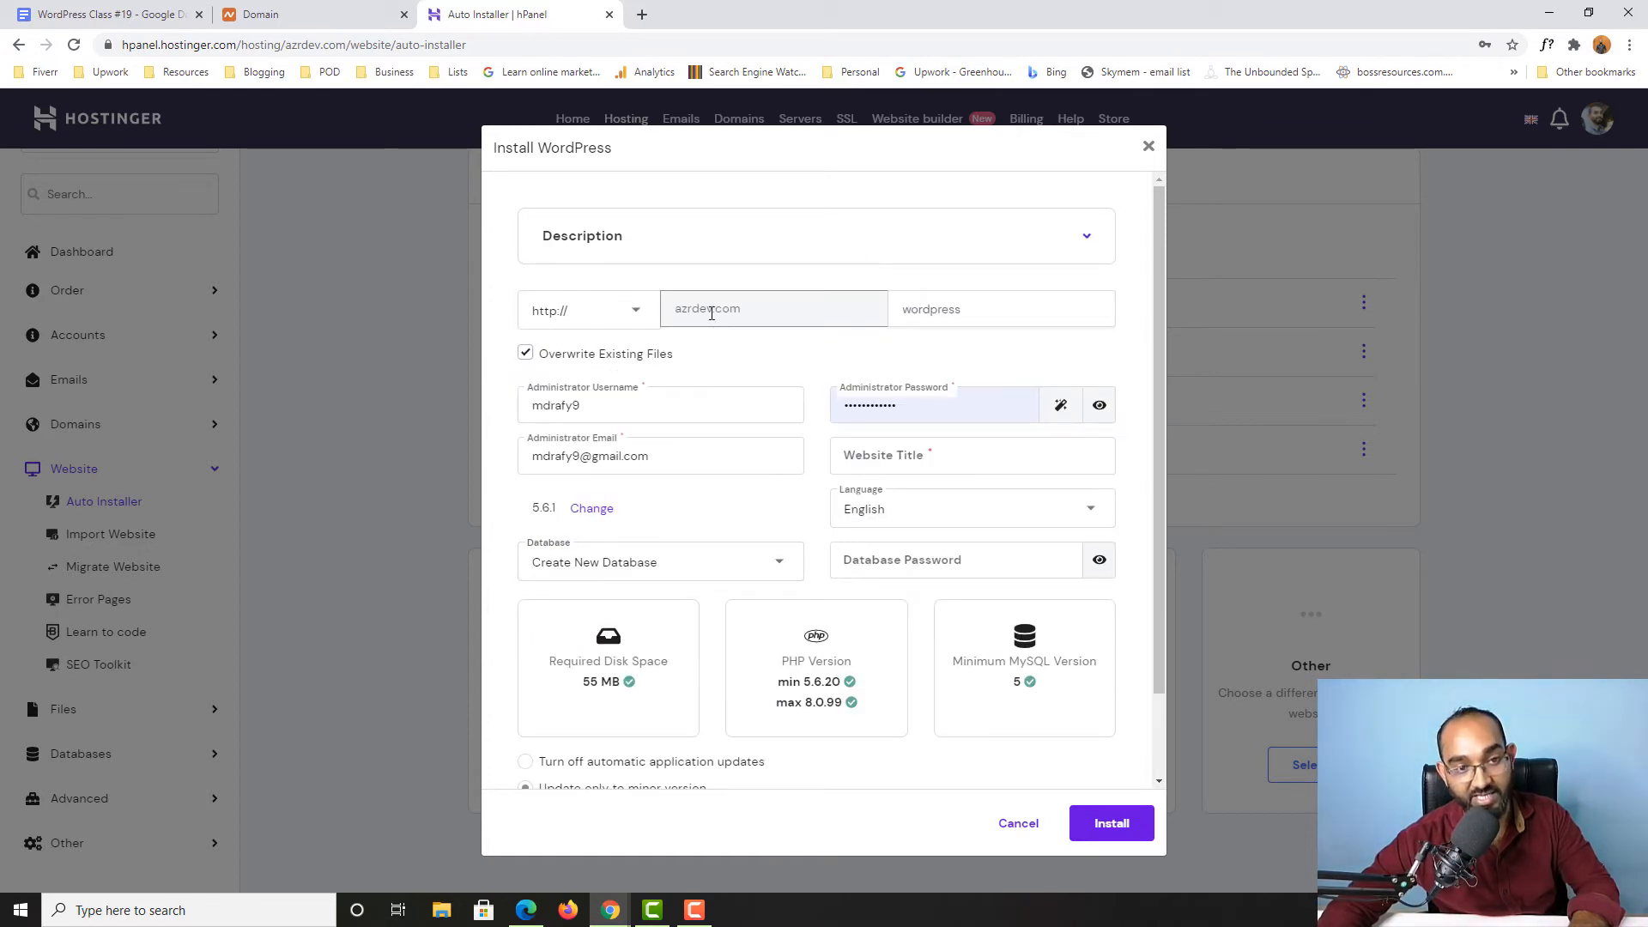
{"action": "left_click_drag", "start_coordinate": [744, 311], "coordinate": [653, 317]}
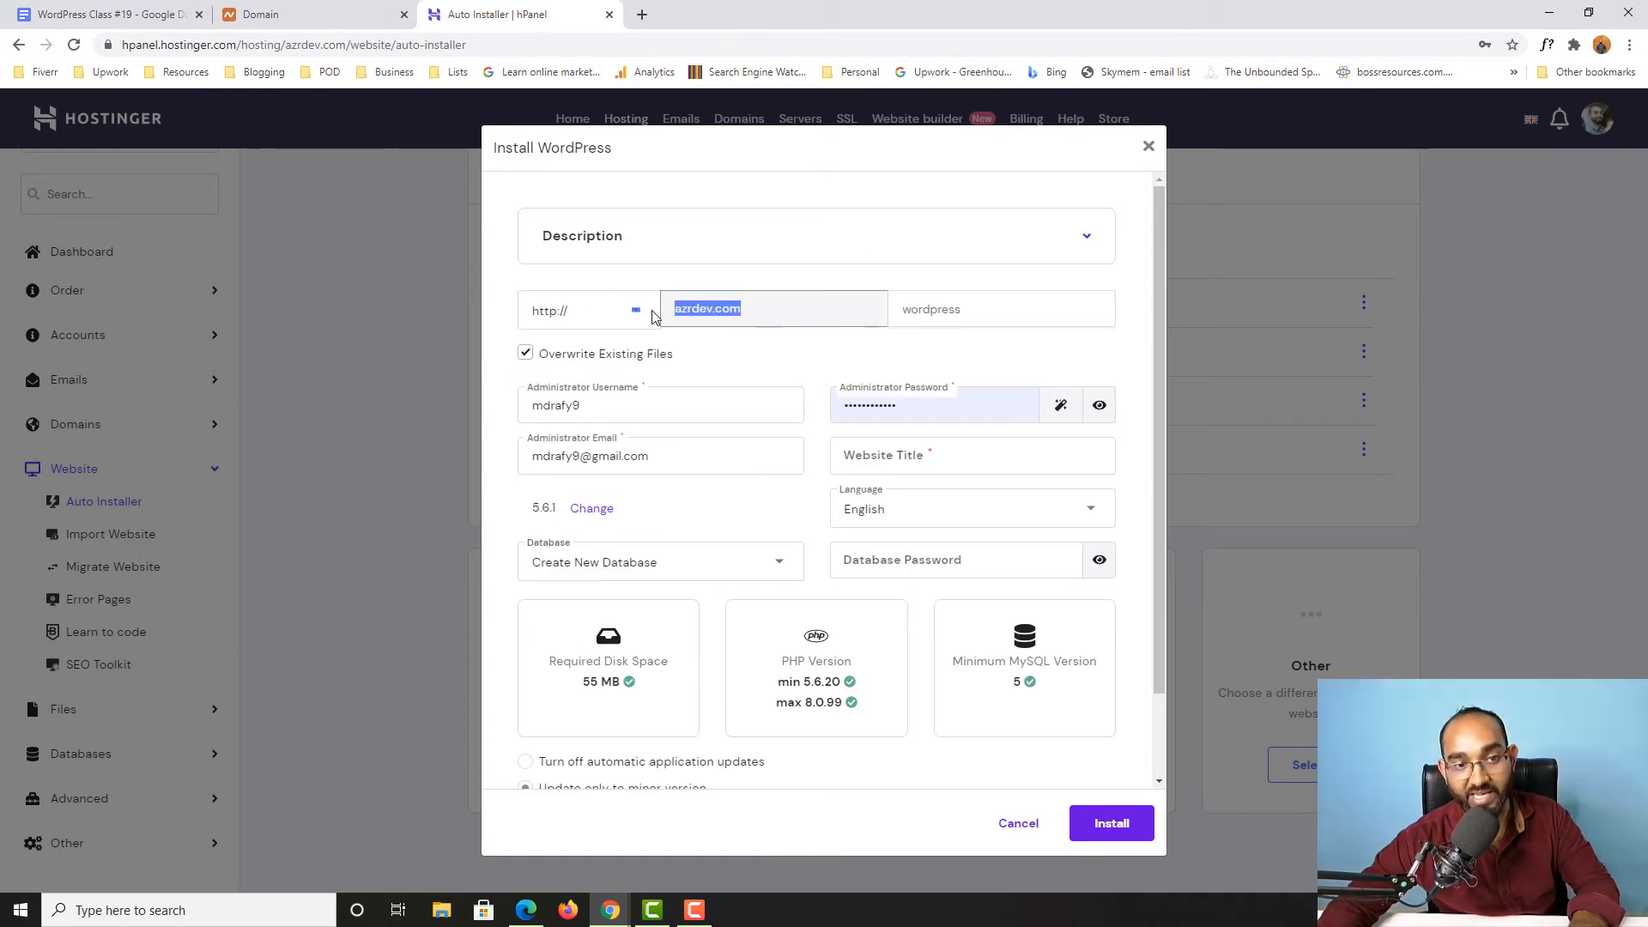
{"action": "left_click", "coordinate": [729, 313]}
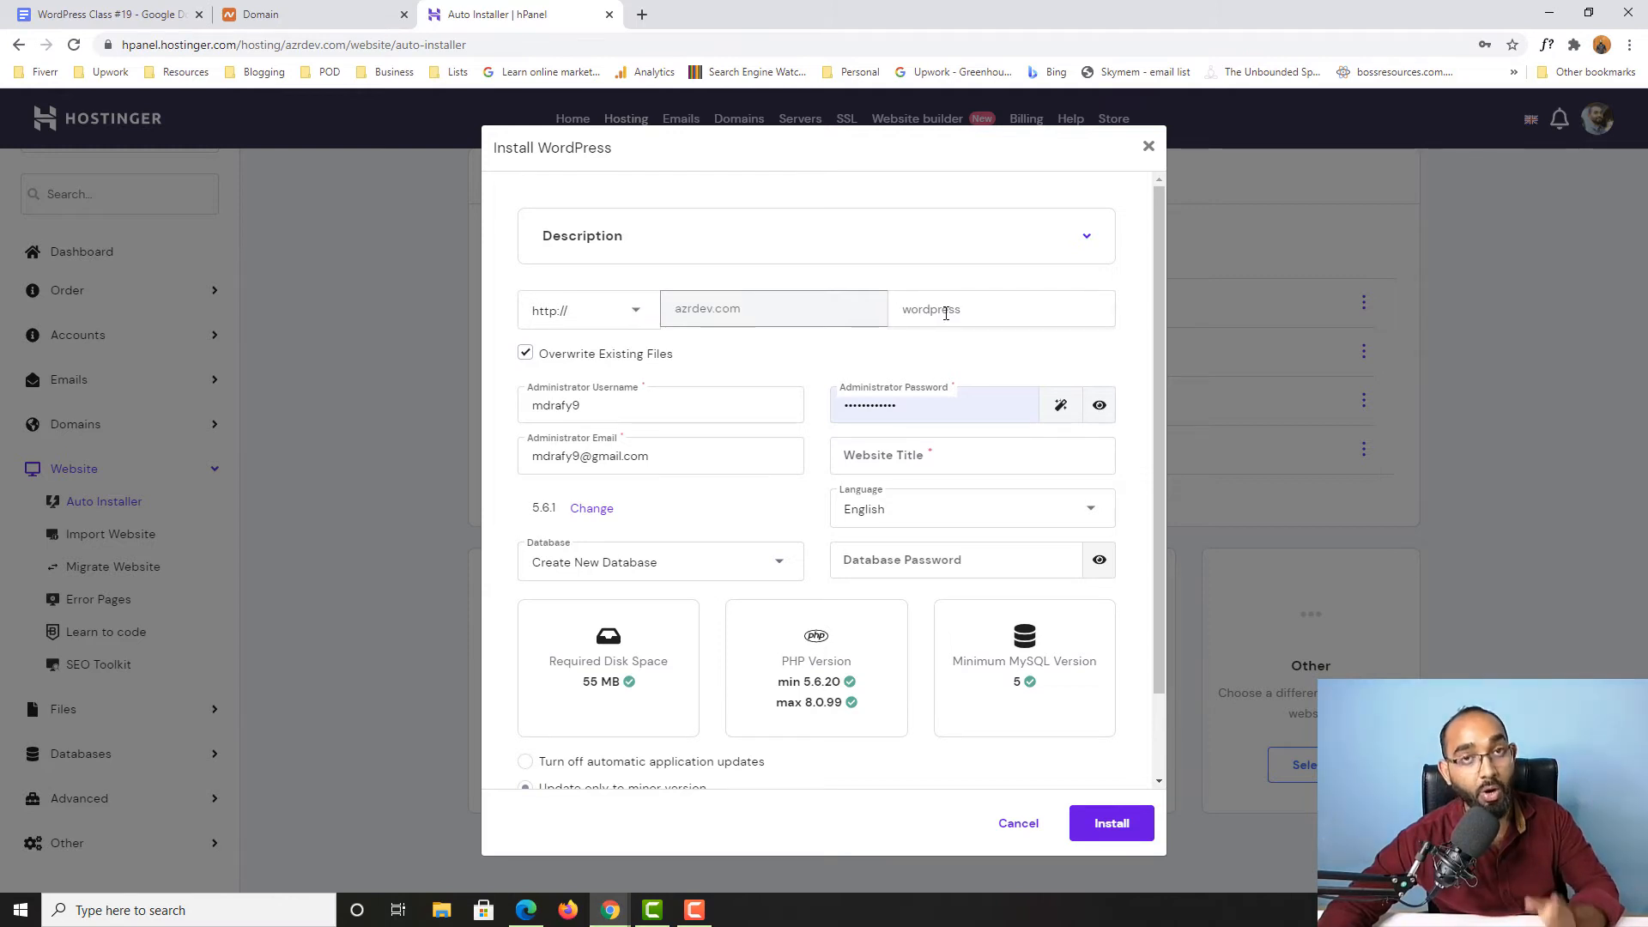
{"action": "left_click", "coordinate": [949, 313]}
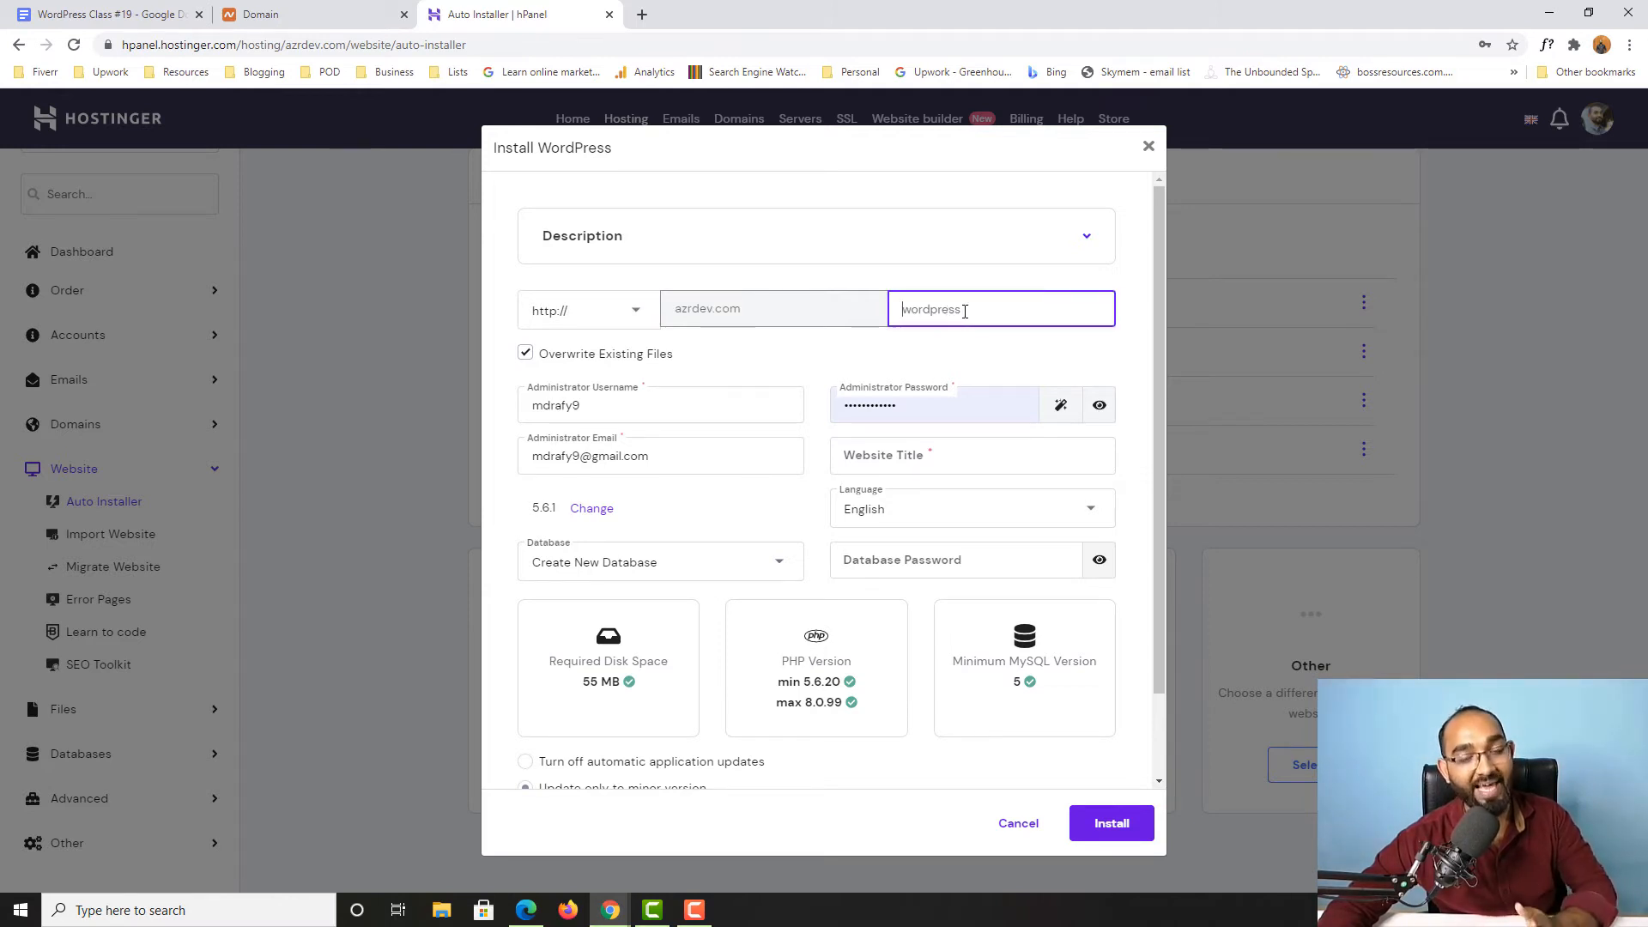
{"action": "left_click", "coordinate": [971, 347]}
{"action": "left_click", "coordinate": [905, 316]}
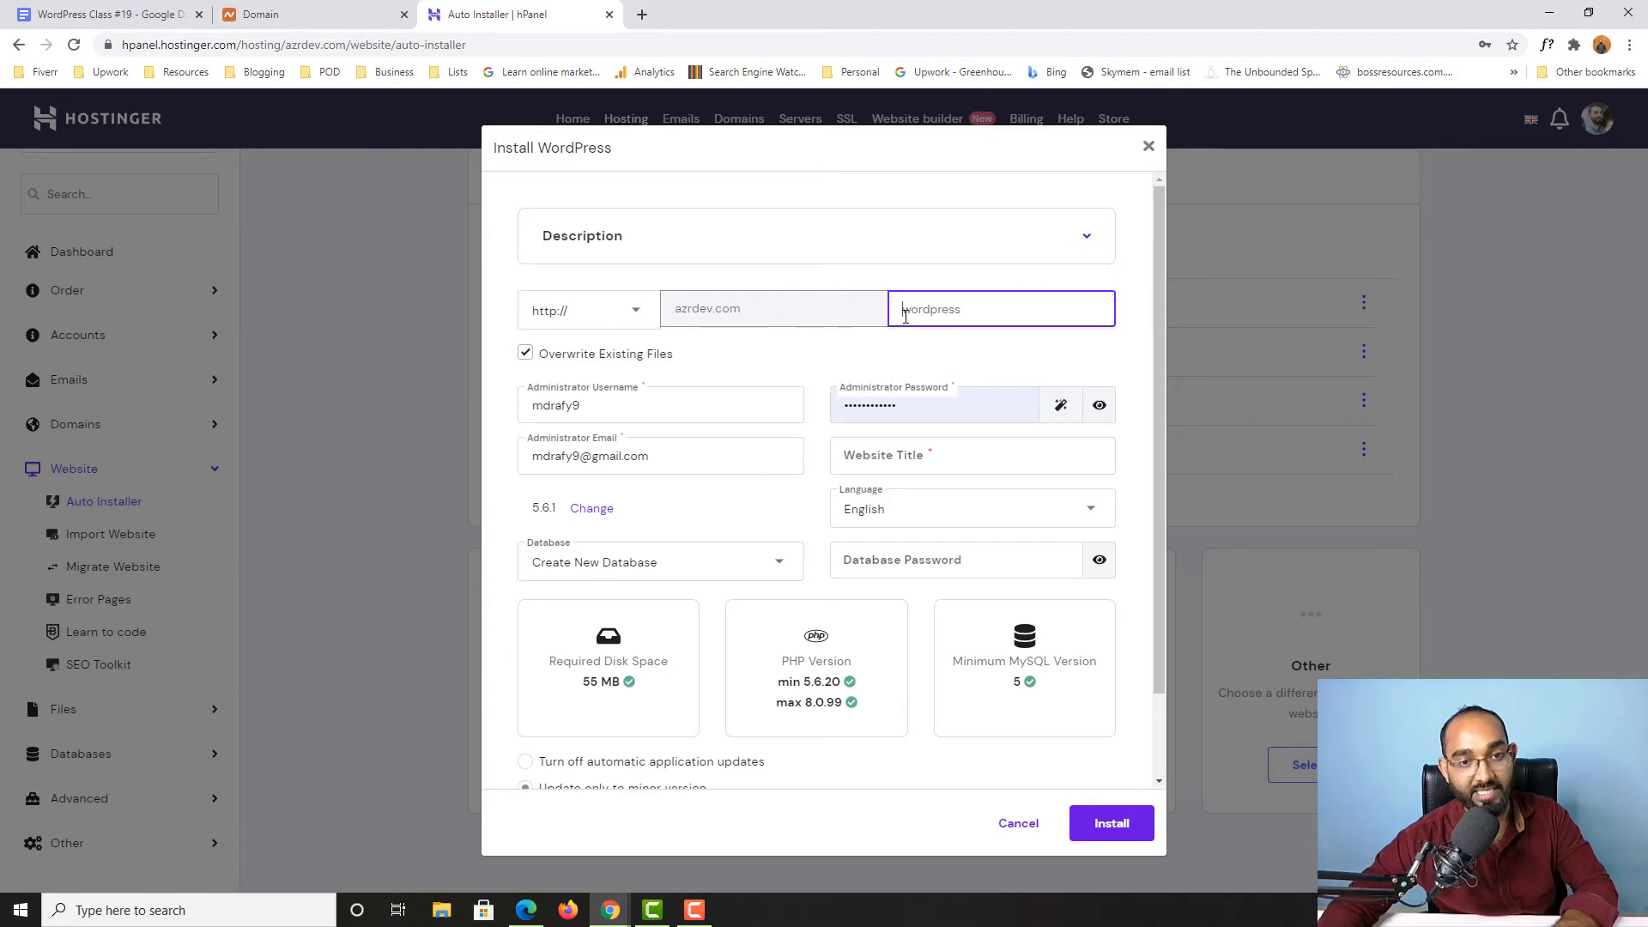
{"action": "left_click", "coordinate": [950, 361]}
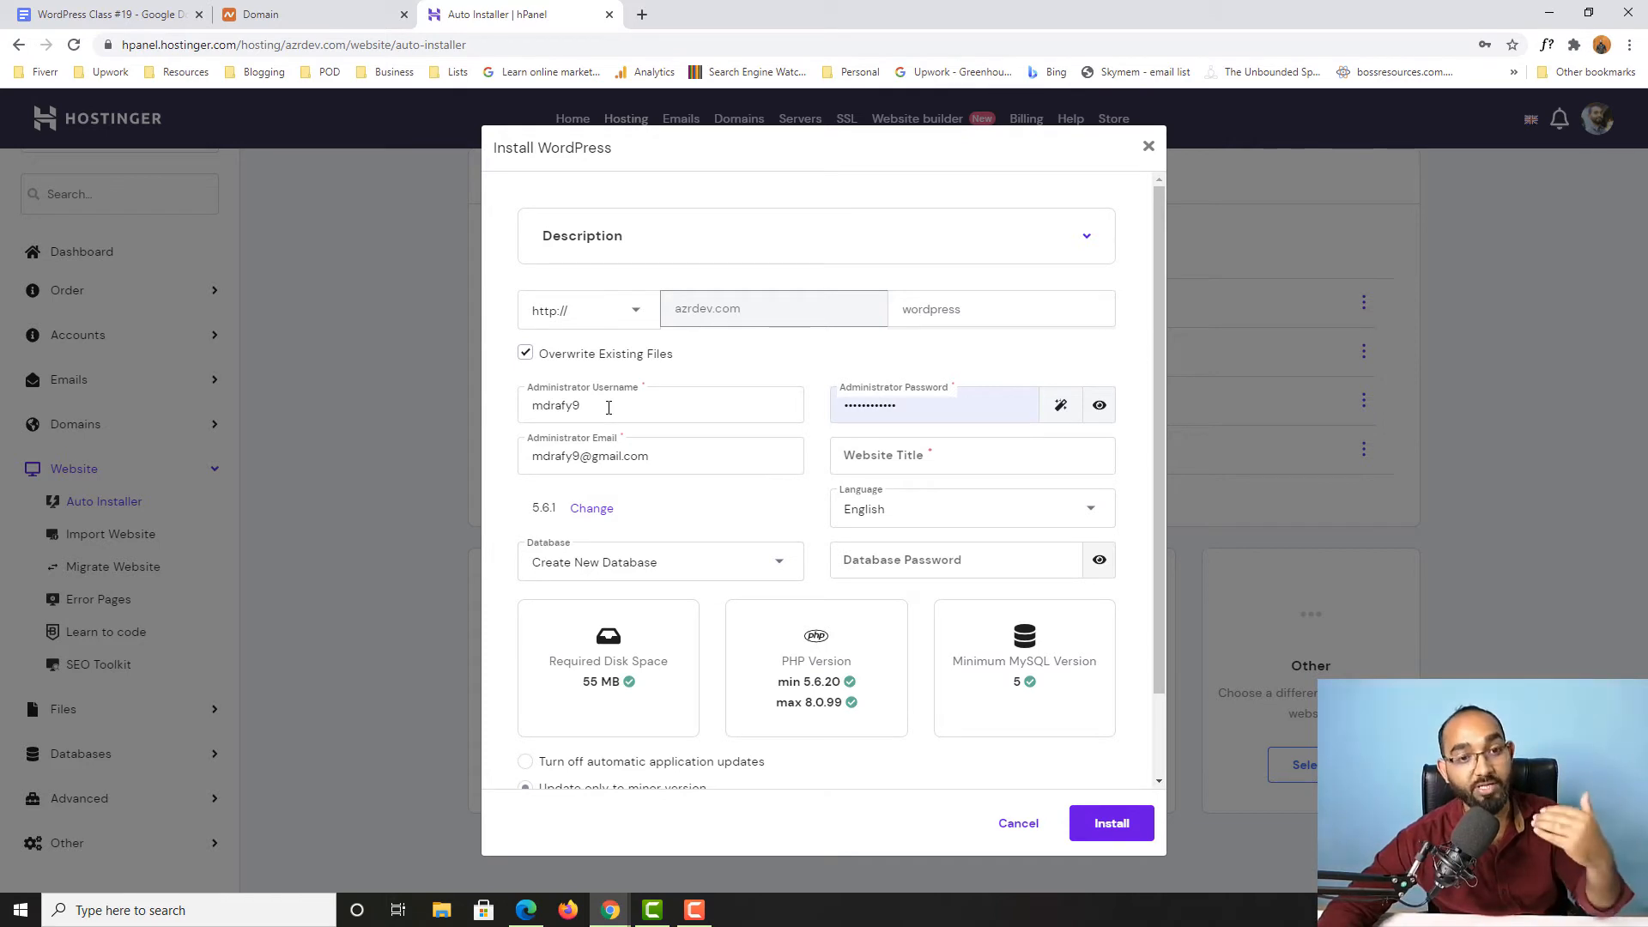
- Set the administrator username of the WordPress installation to azrdev1
{"action": "left_click_drag", "start_coordinate": [677, 411], "coordinate": [522, 413]}
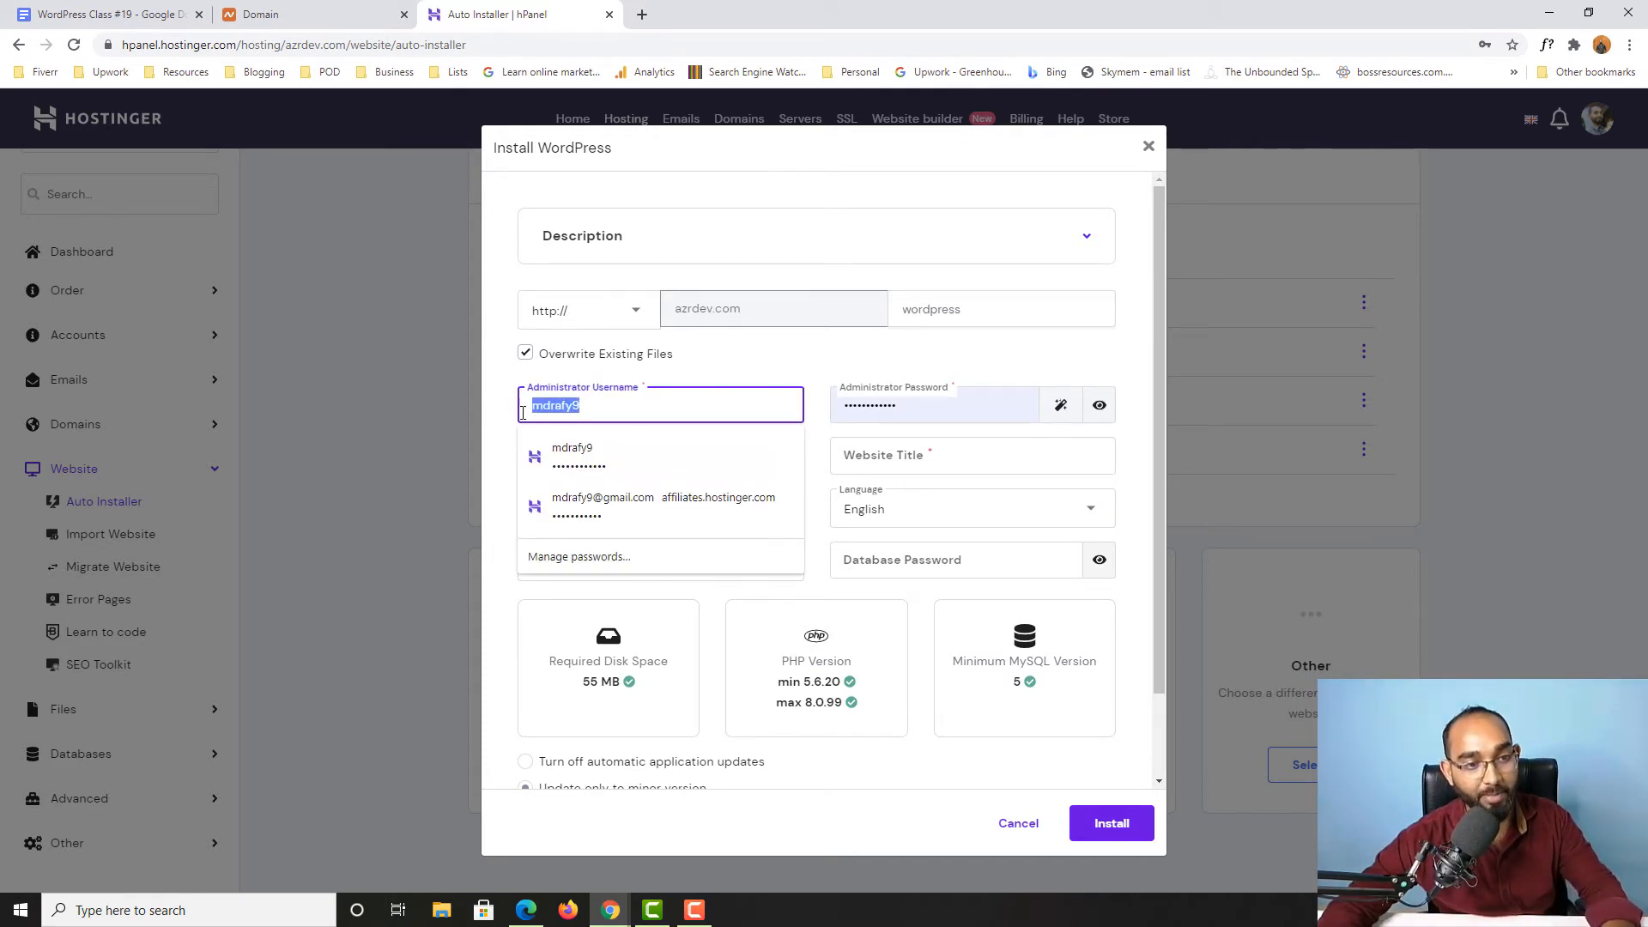
{"action": "type", "text": "a"}
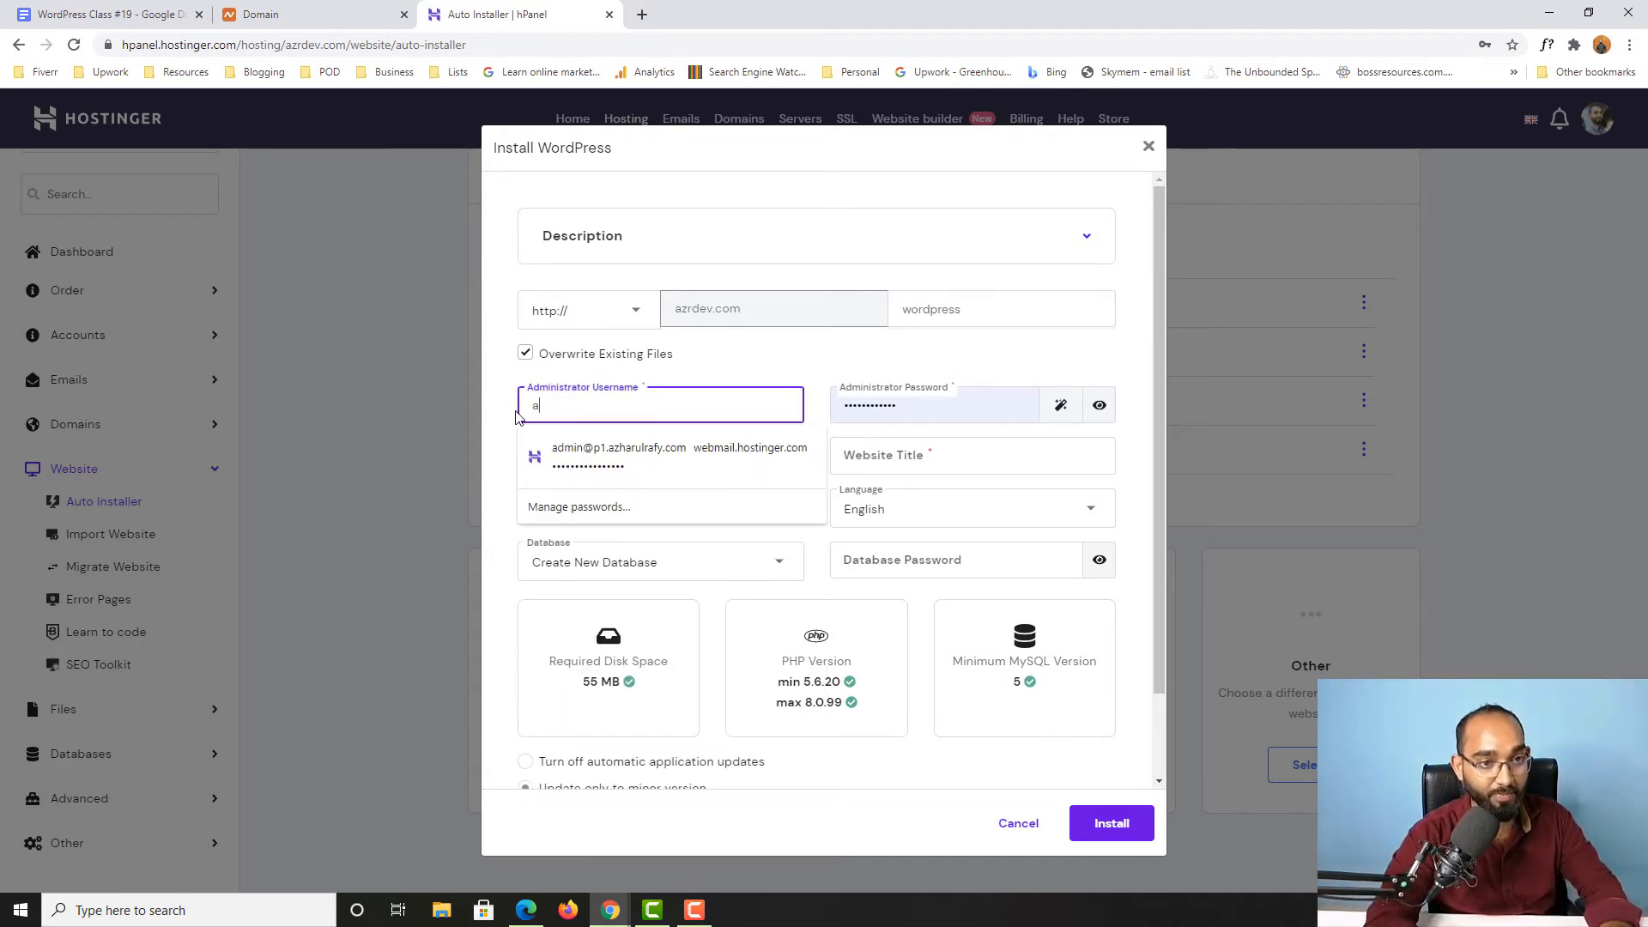
{"action": "type", "text": "zrde"}
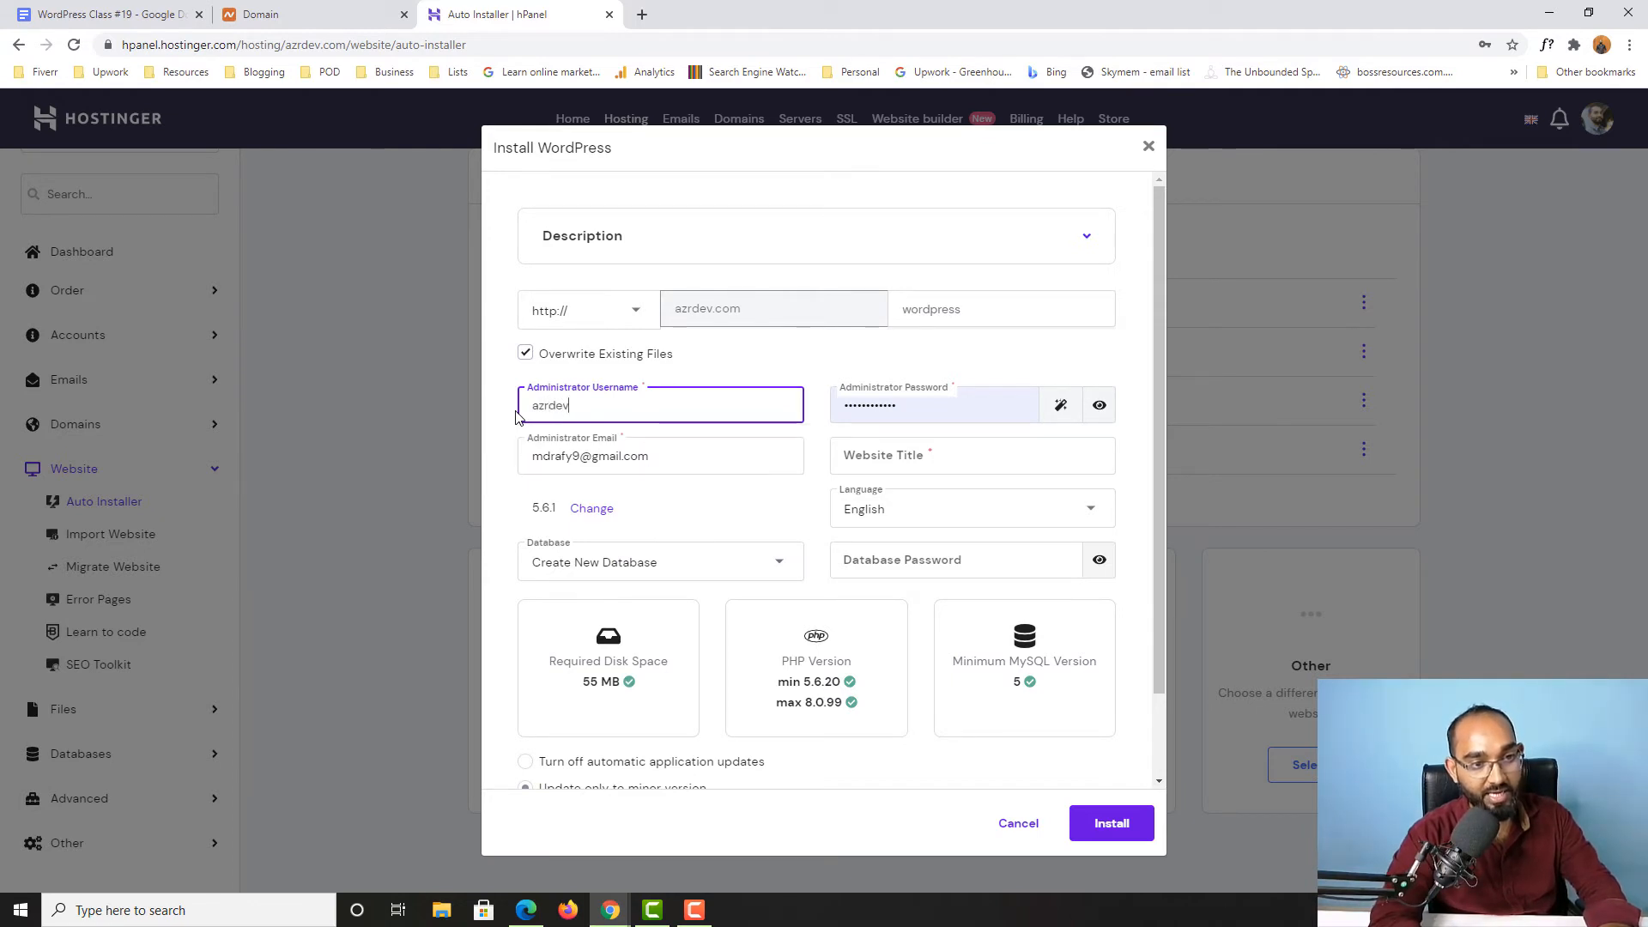
{"action": "type", "text": "v"}
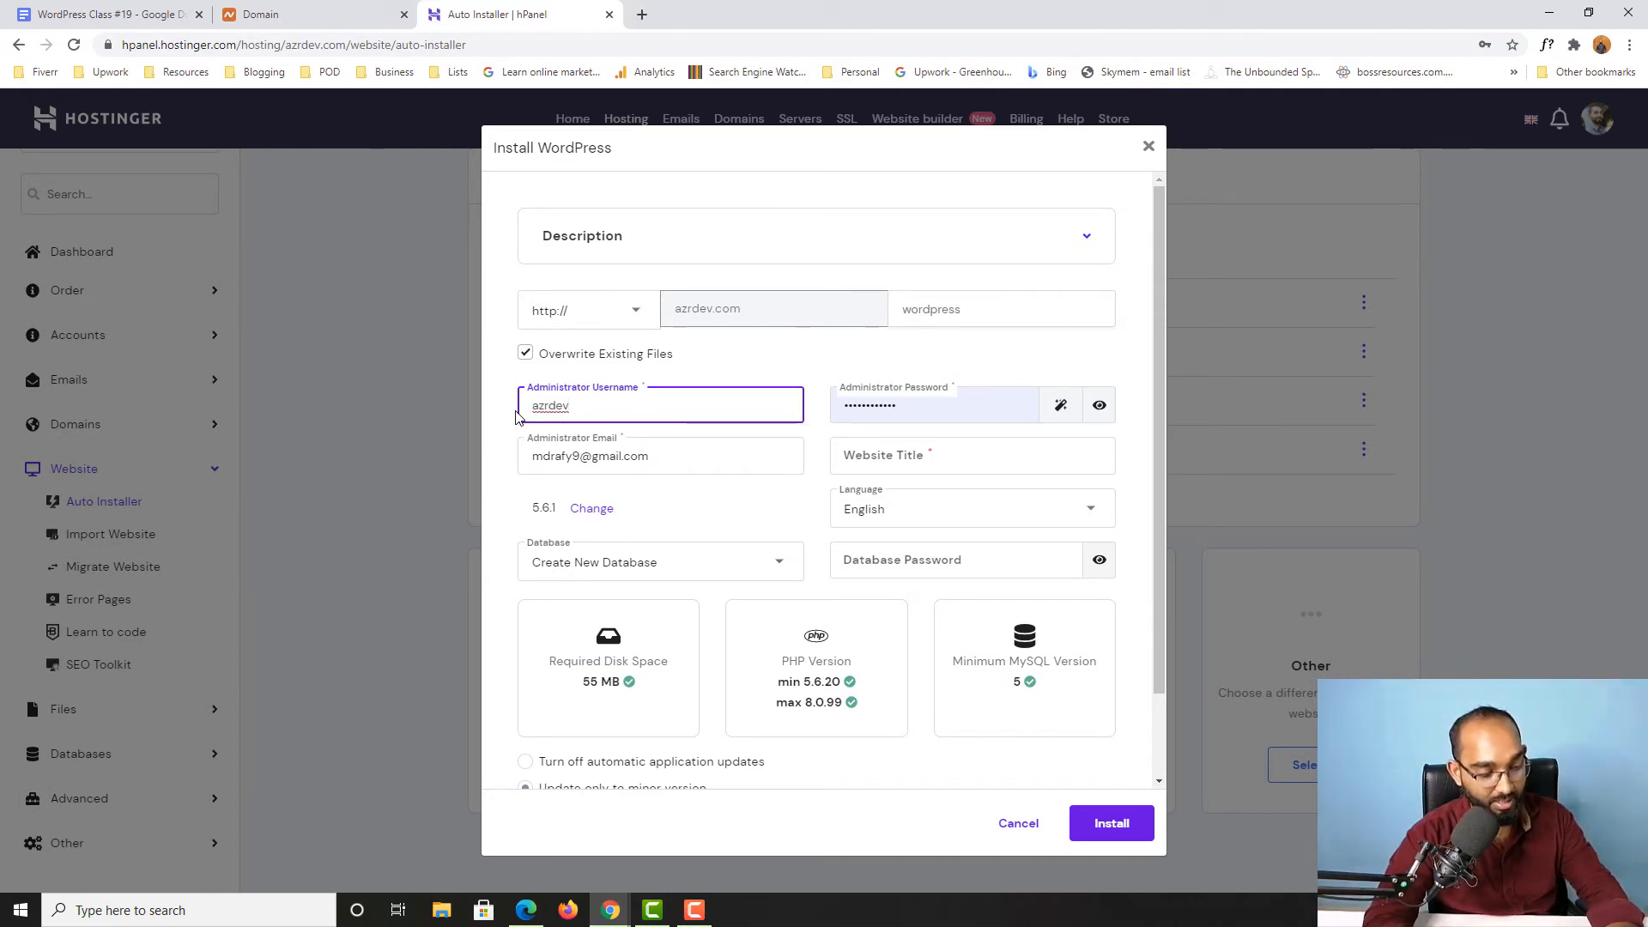
{"action": "type", "text": "1"}
- Replace the prefilled administrator password with a new password for the WordPress installation
{"action": "left_click", "coordinate": [921, 406]}
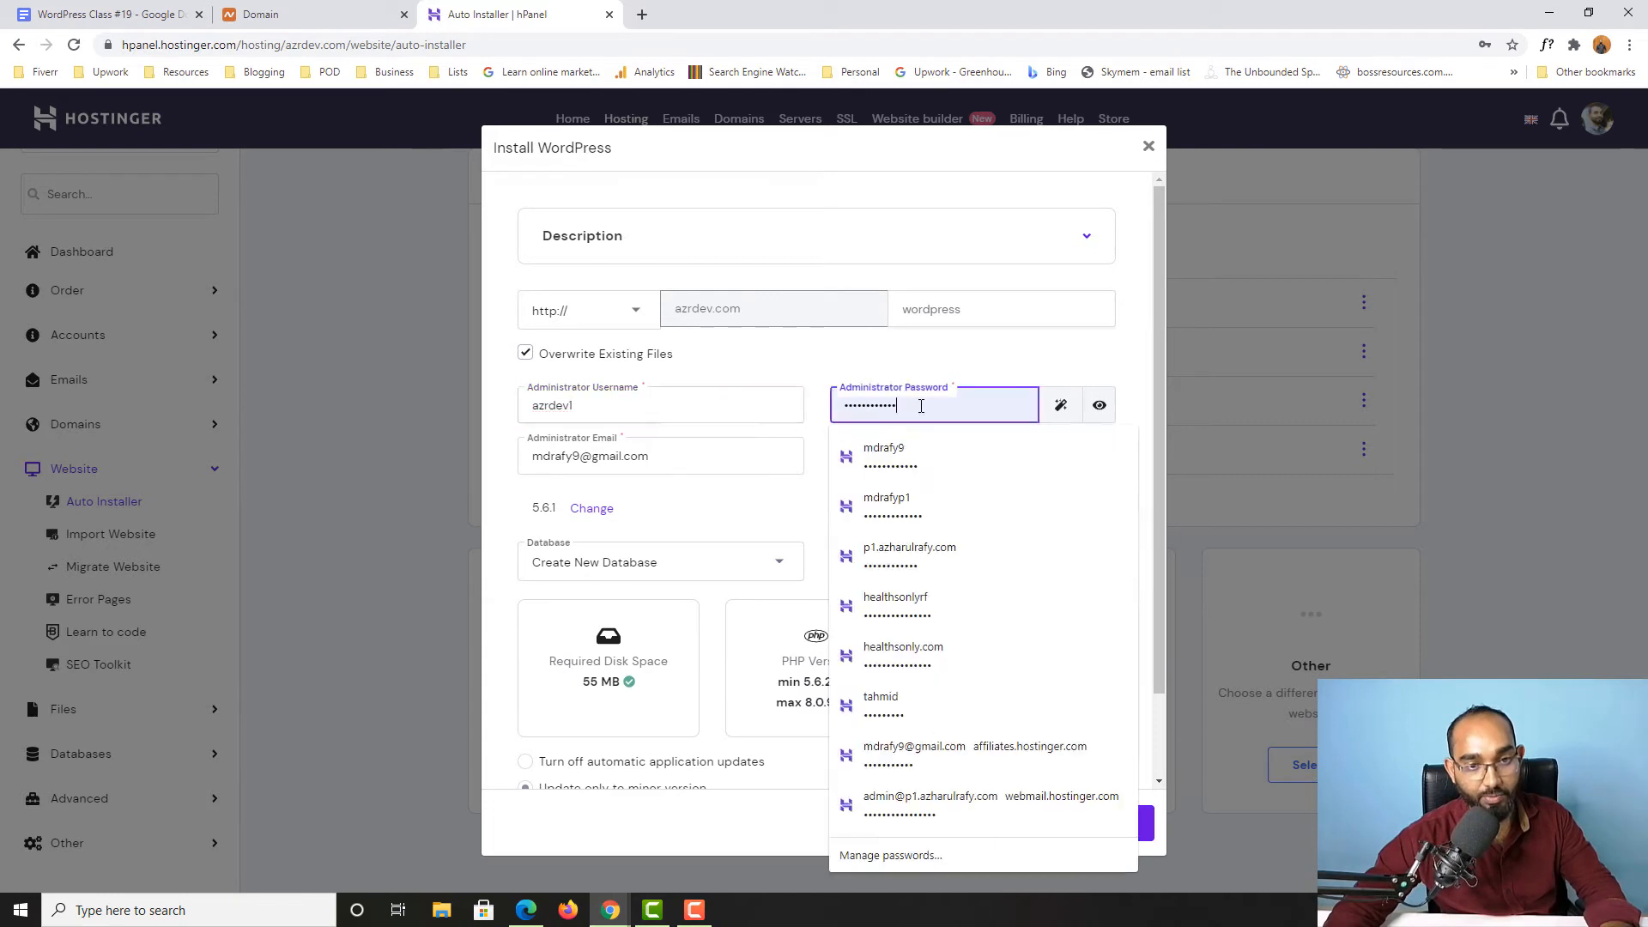
{"action": "left_click_drag", "start_coordinate": [921, 406], "coordinate": [824, 412]}
{"action": "key", "text": "BackSpace"}
{"action": "type", "text": "•••••"}
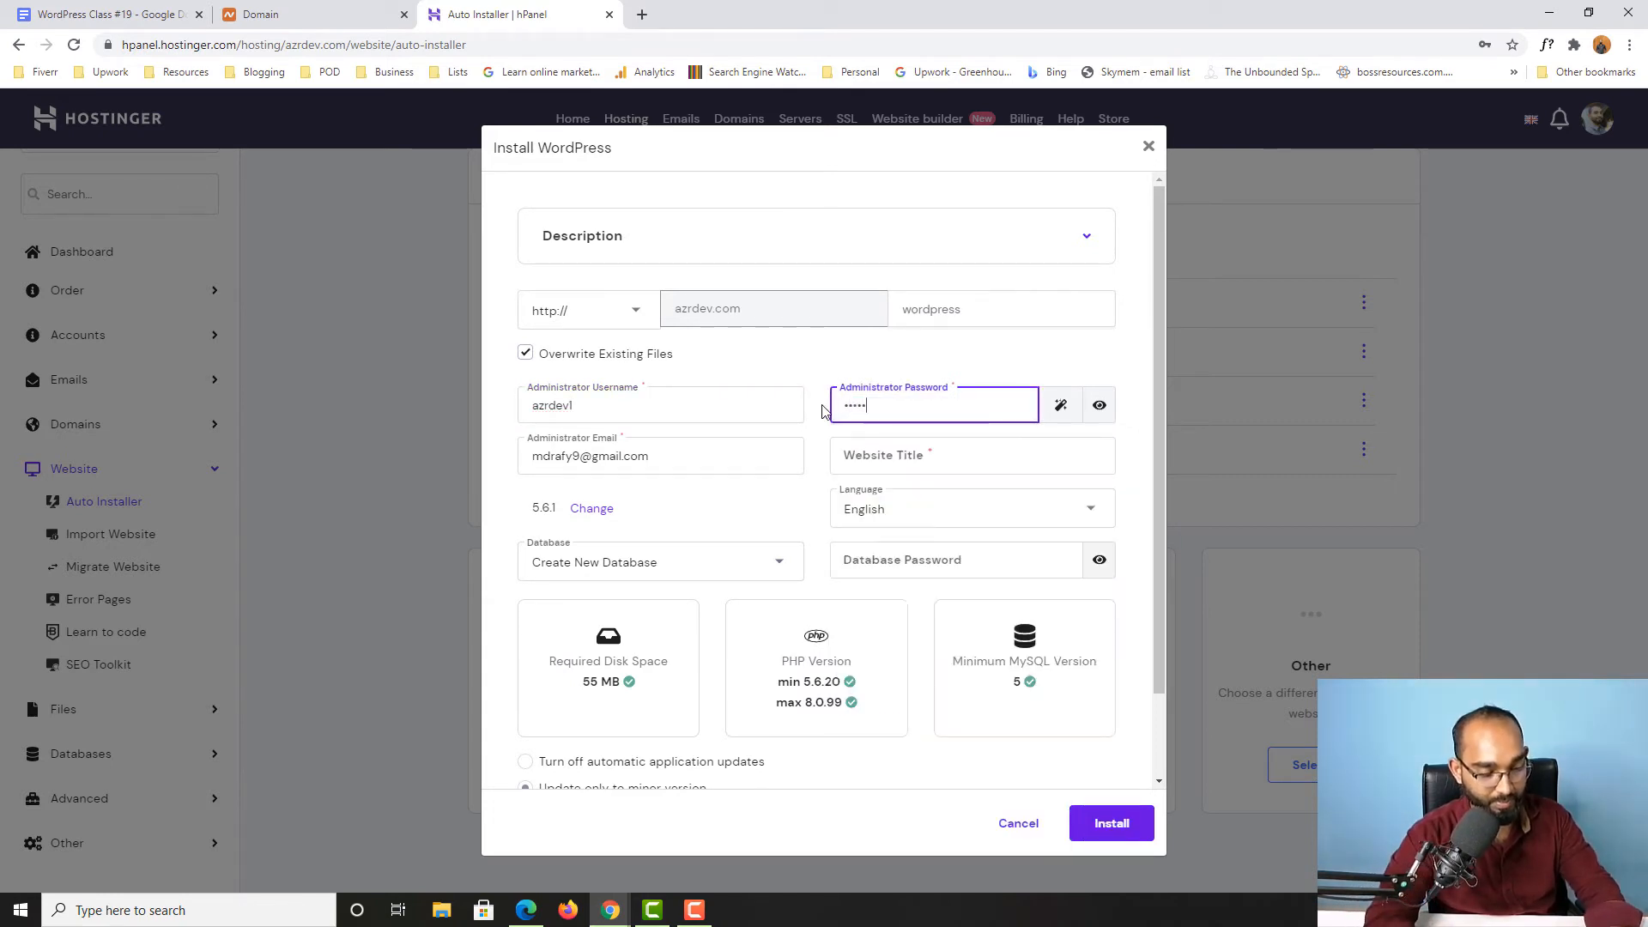
{"action": "type", "text": "••••••••"}
{"action": "left_click", "coordinate": [808, 478]}
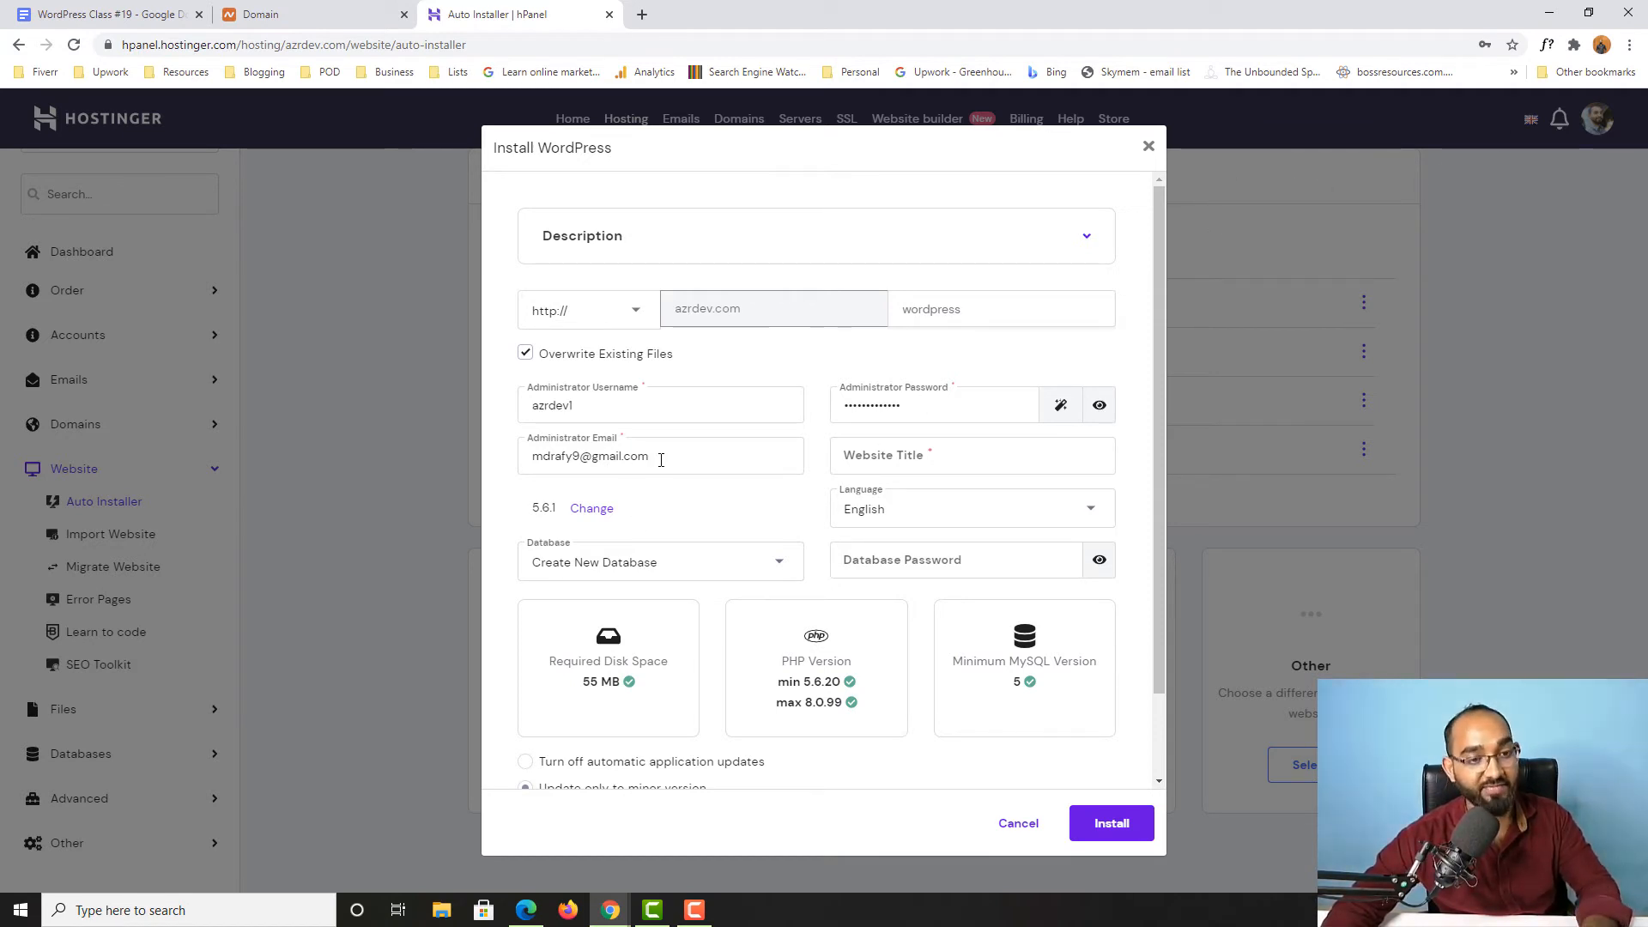
{"action": "triple_click", "coordinate": [661, 460]}
{"action": "key", "text": "BackSpace"}
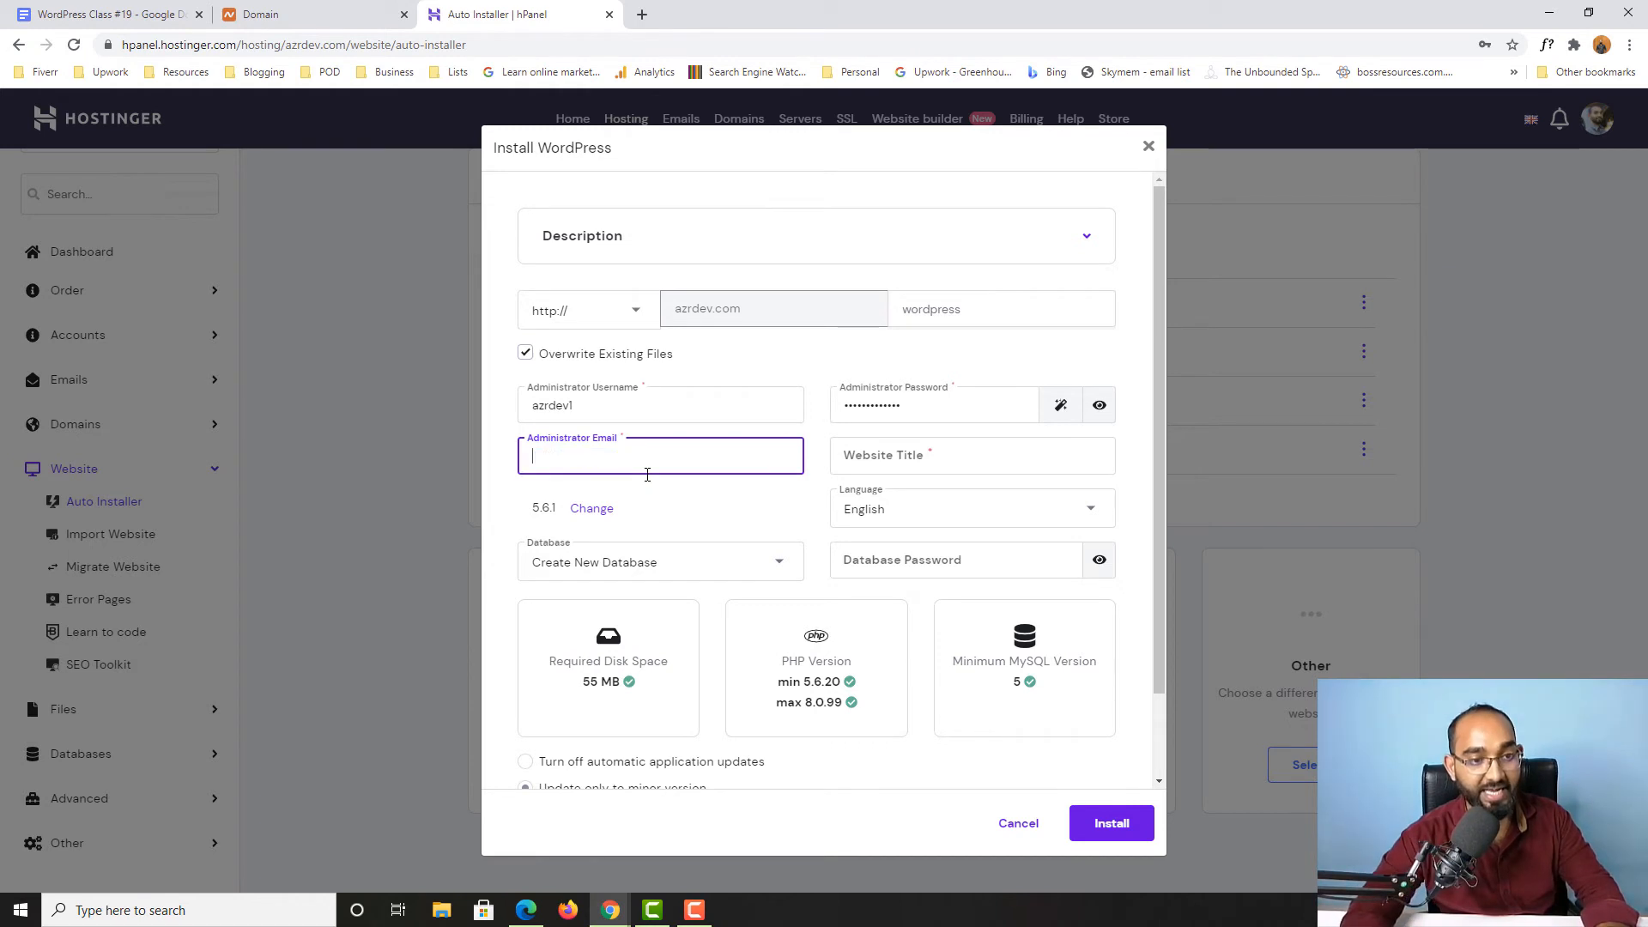
{"action": "key", "text": "ctrl+z"}
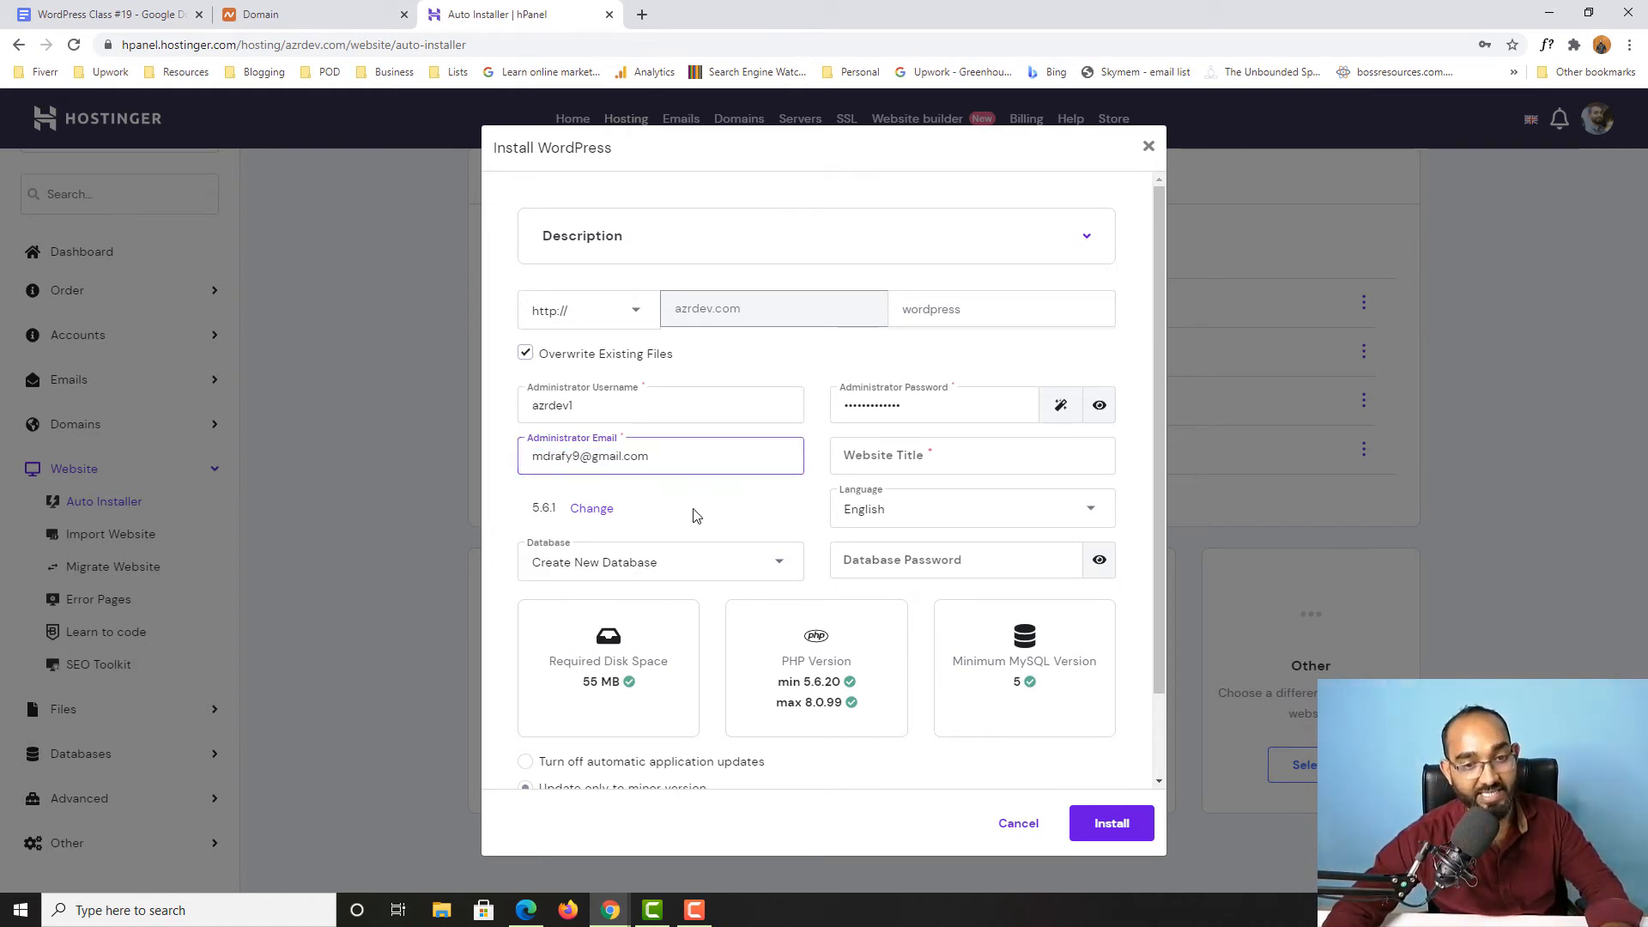
{"action": "left_click", "coordinate": [697, 515]}
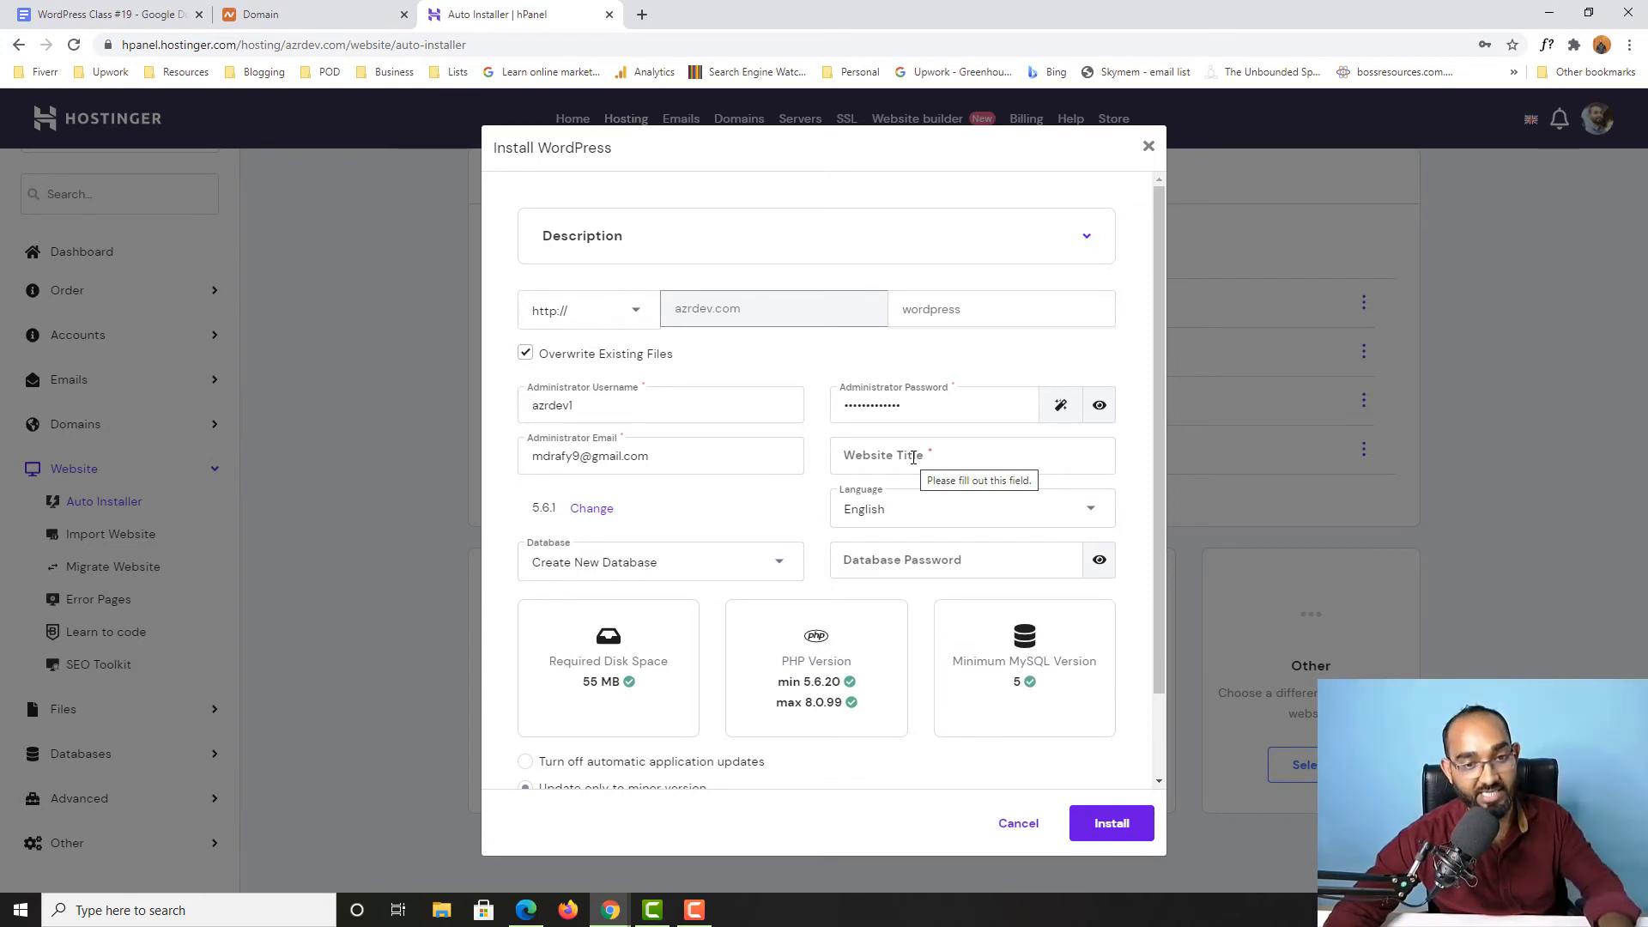
- Set the website title of the WordPress installation to "azr Dev"
{"action": "left_click", "coordinate": [913, 457]}
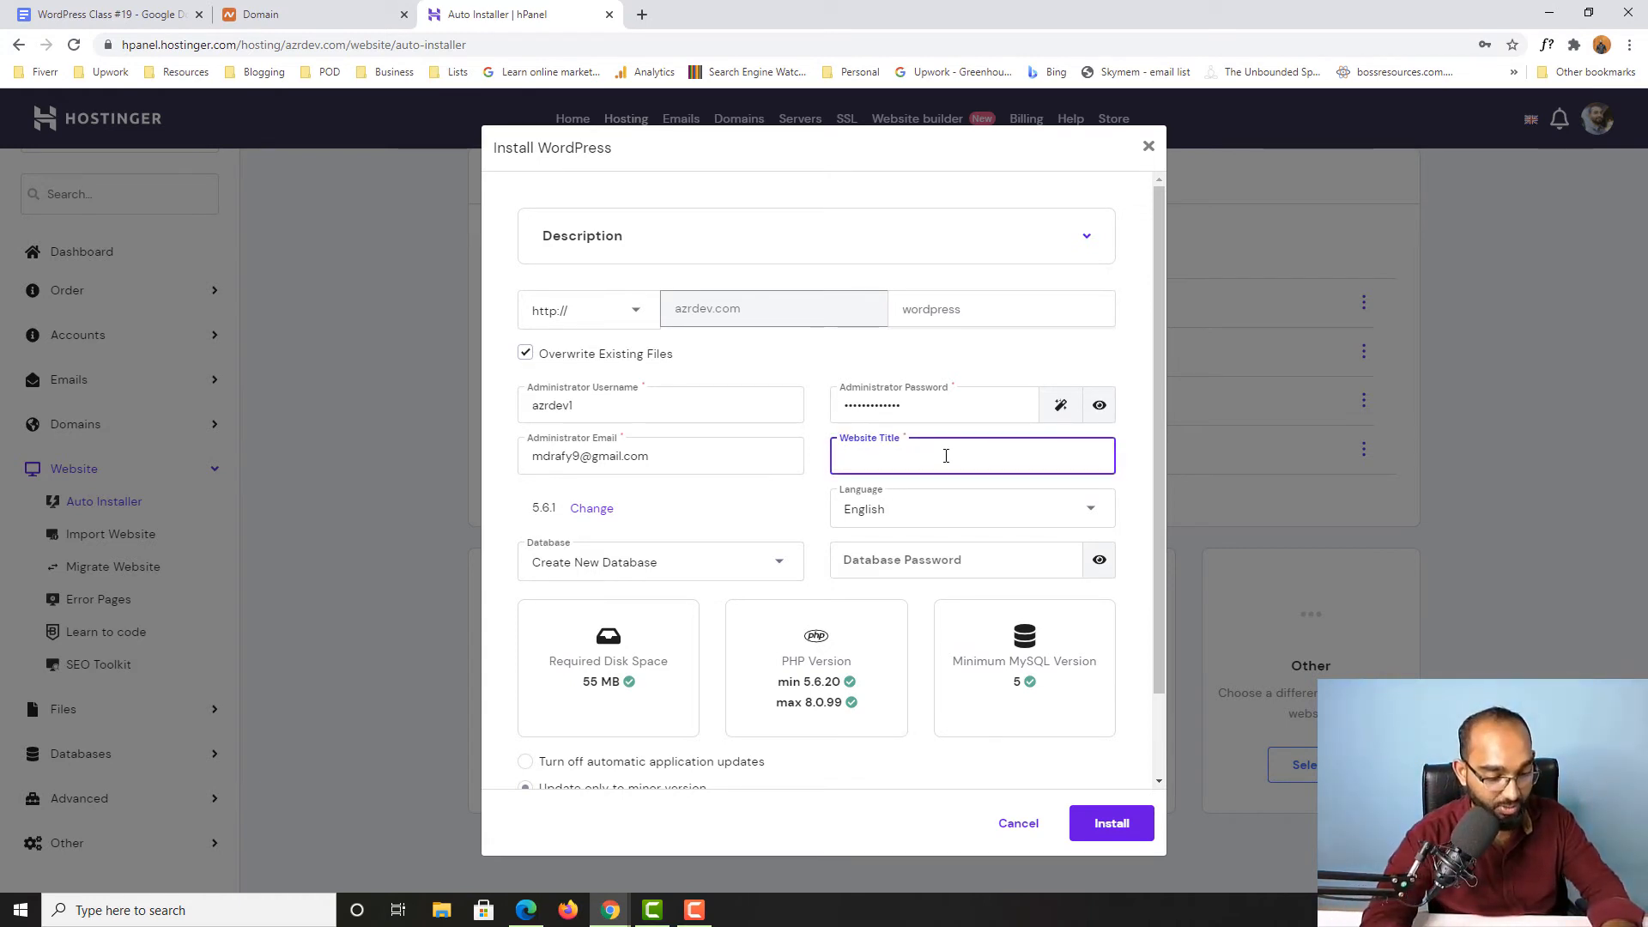
{"action": "type", "text": "azr "}
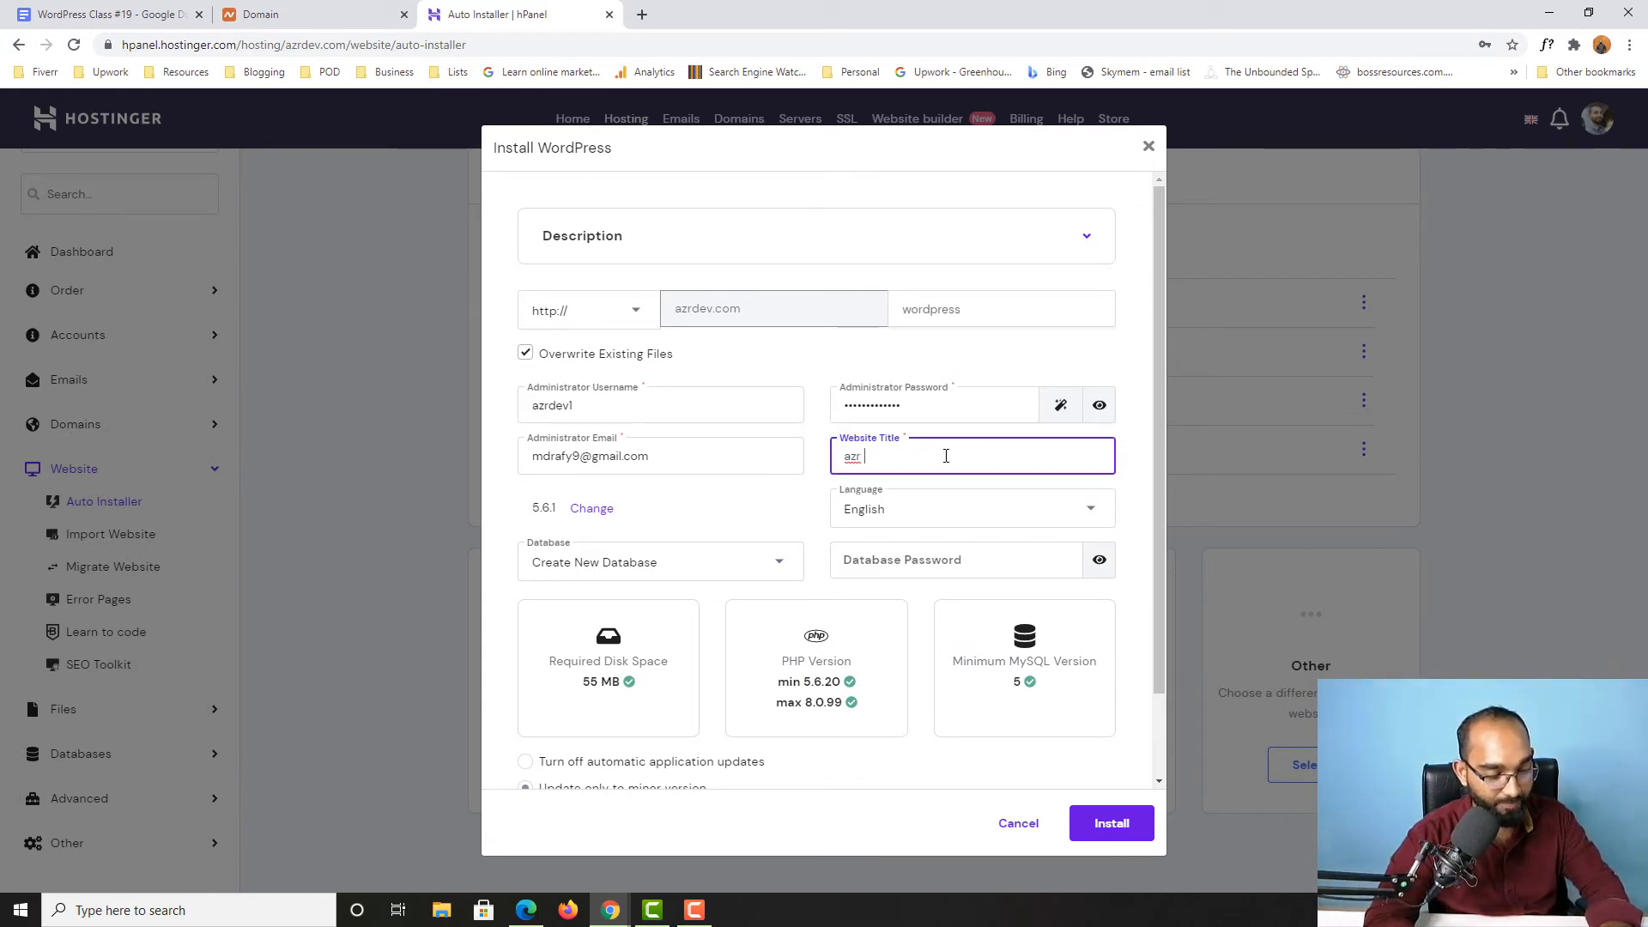
{"action": "type", "text": "Dev"}
{"action": "left_click", "coordinate": [816, 512]}
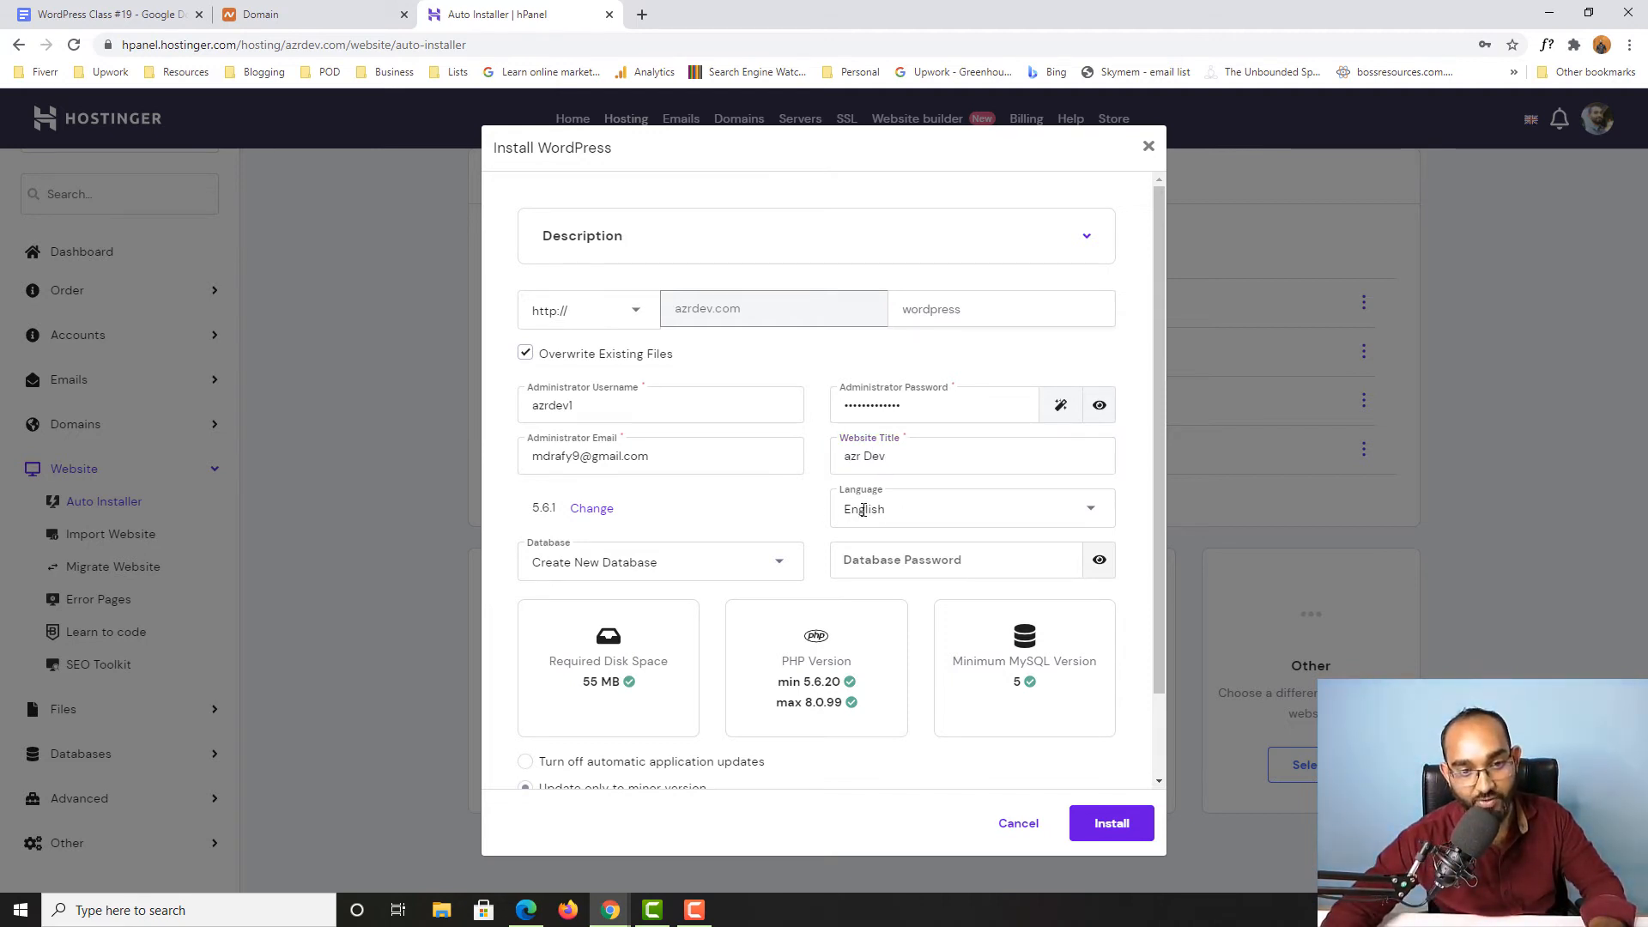
- Choose English as the language of the WordPress installation
{"action": "scroll", "coordinate": [864, 515], "scroll_direction": "down", "scroll_amount": 1}
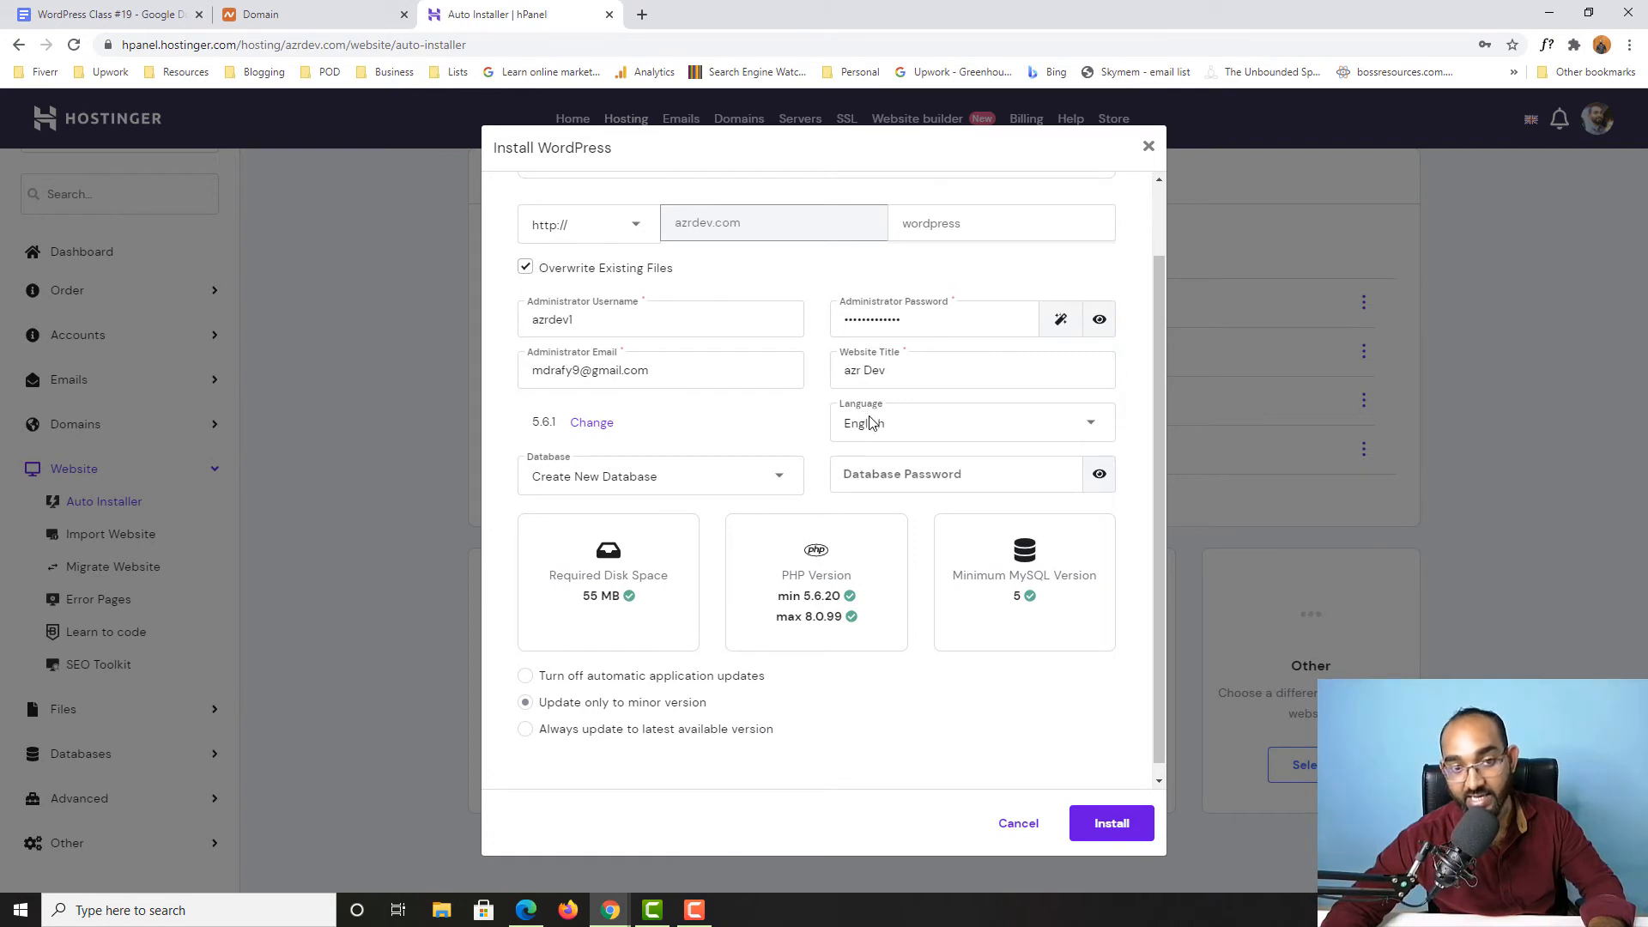
{"action": "left_click", "coordinate": [872, 422]}
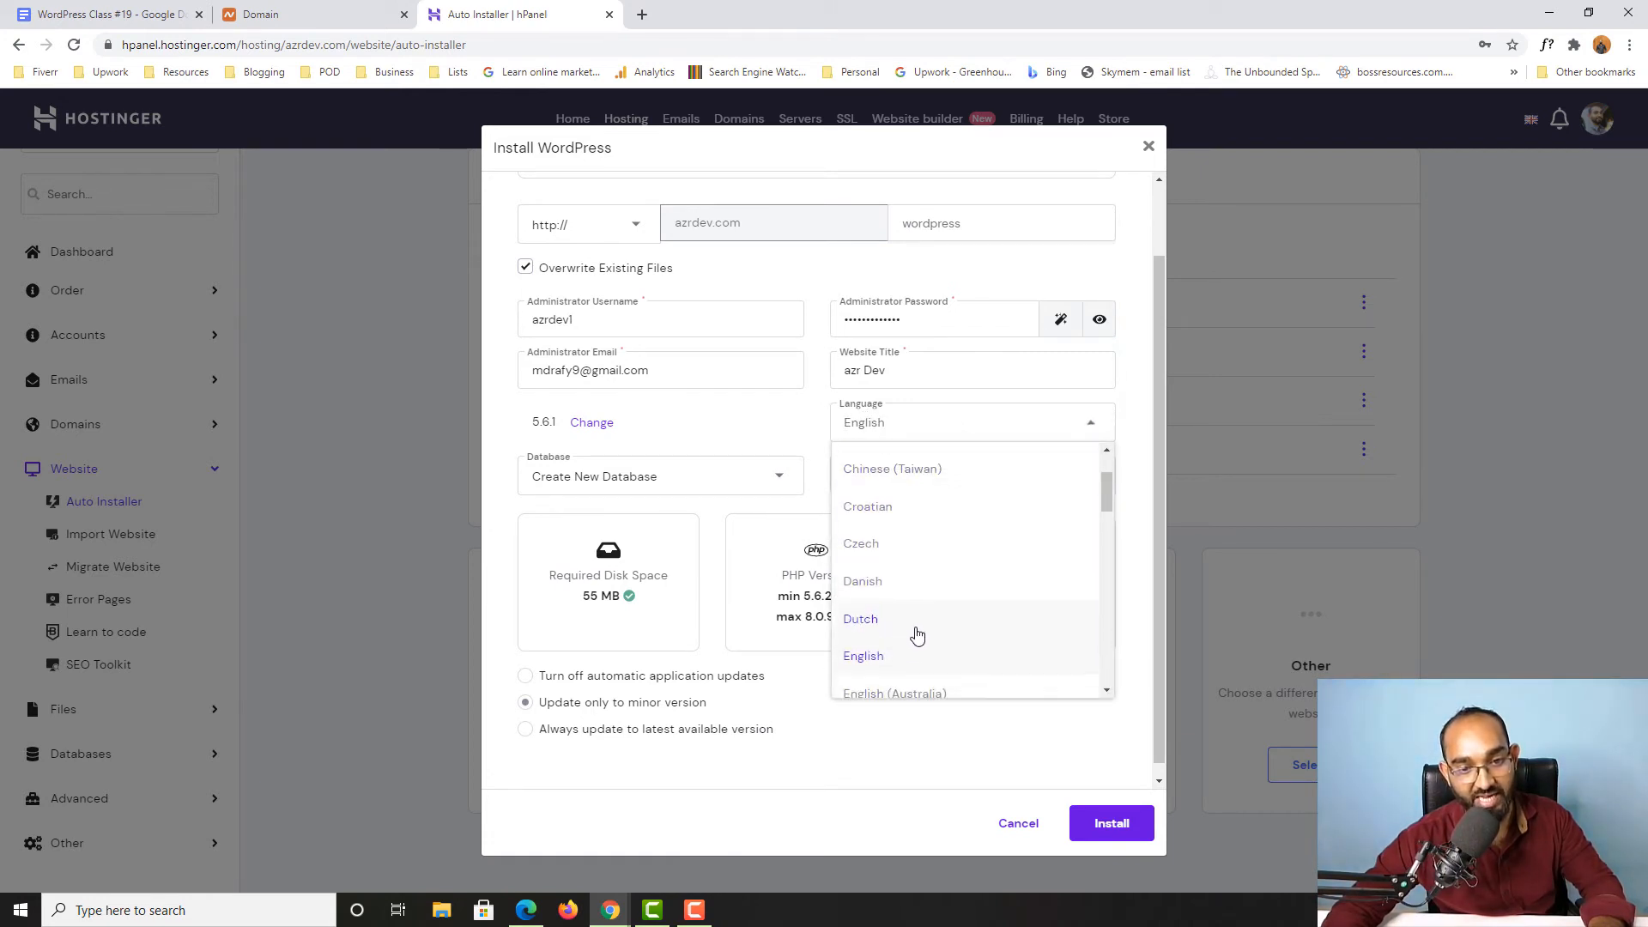
{"action": "scroll", "coordinate": [916, 633], "scroll_direction": "down", "scroll_amount": 1}
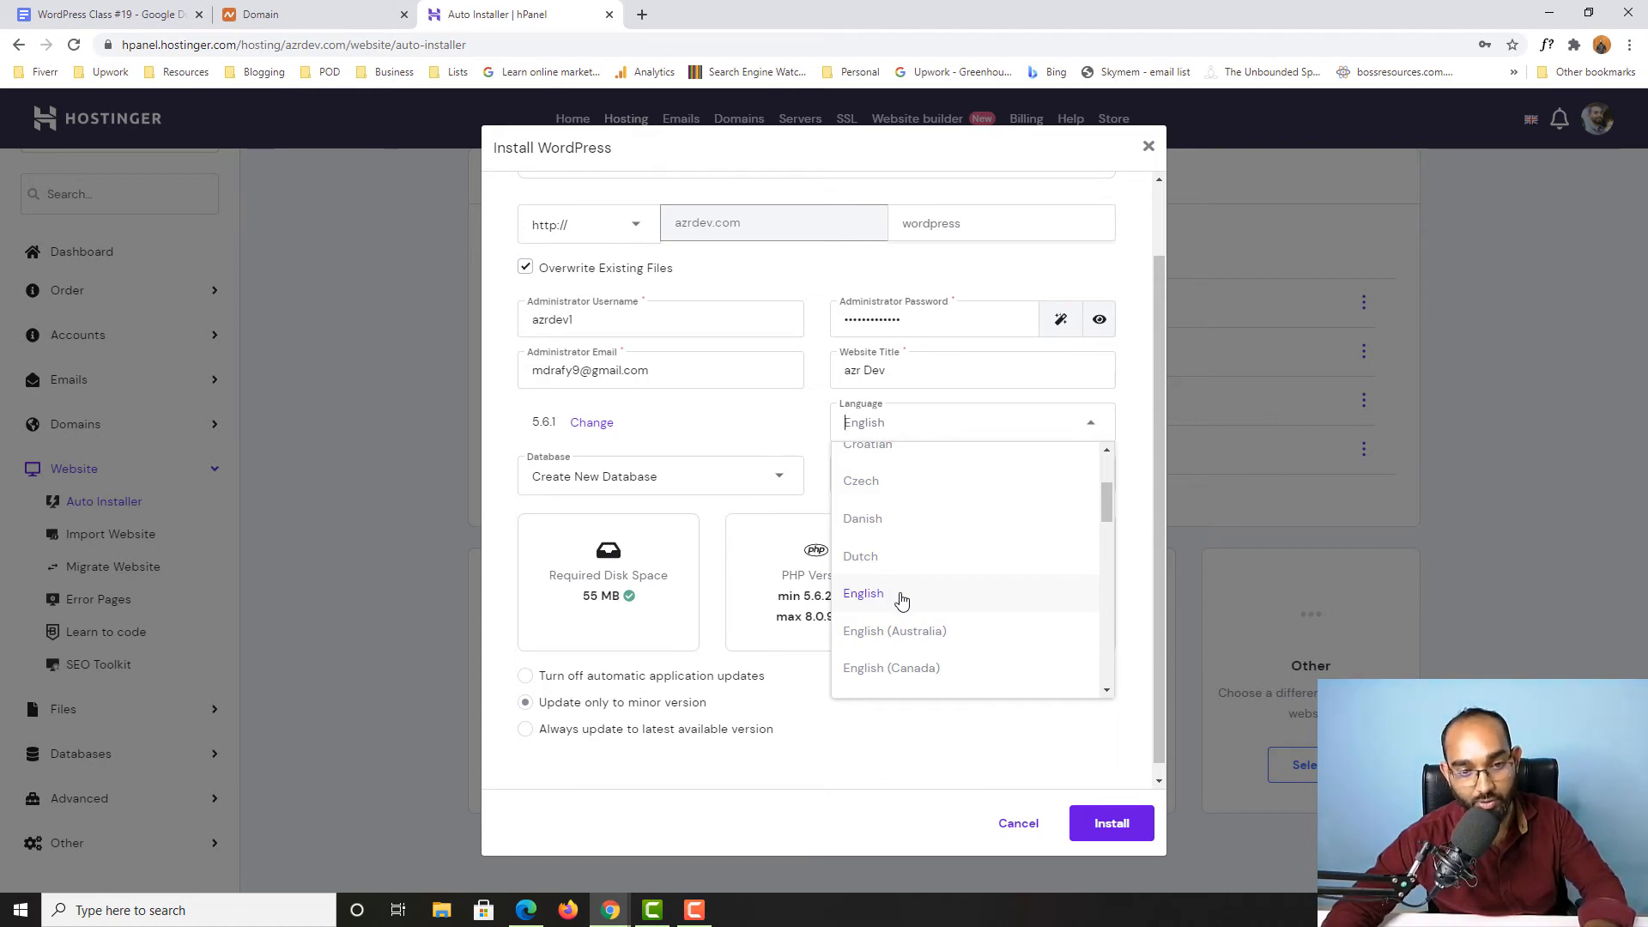
{"action": "left_click", "coordinate": [899, 596]}
- Choose to create a new database for the WordPress installation and enter a database password
{"action": "scroll", "coordinate": [554, 496], "scroll_direction": "down", "scroll_amount": 1}
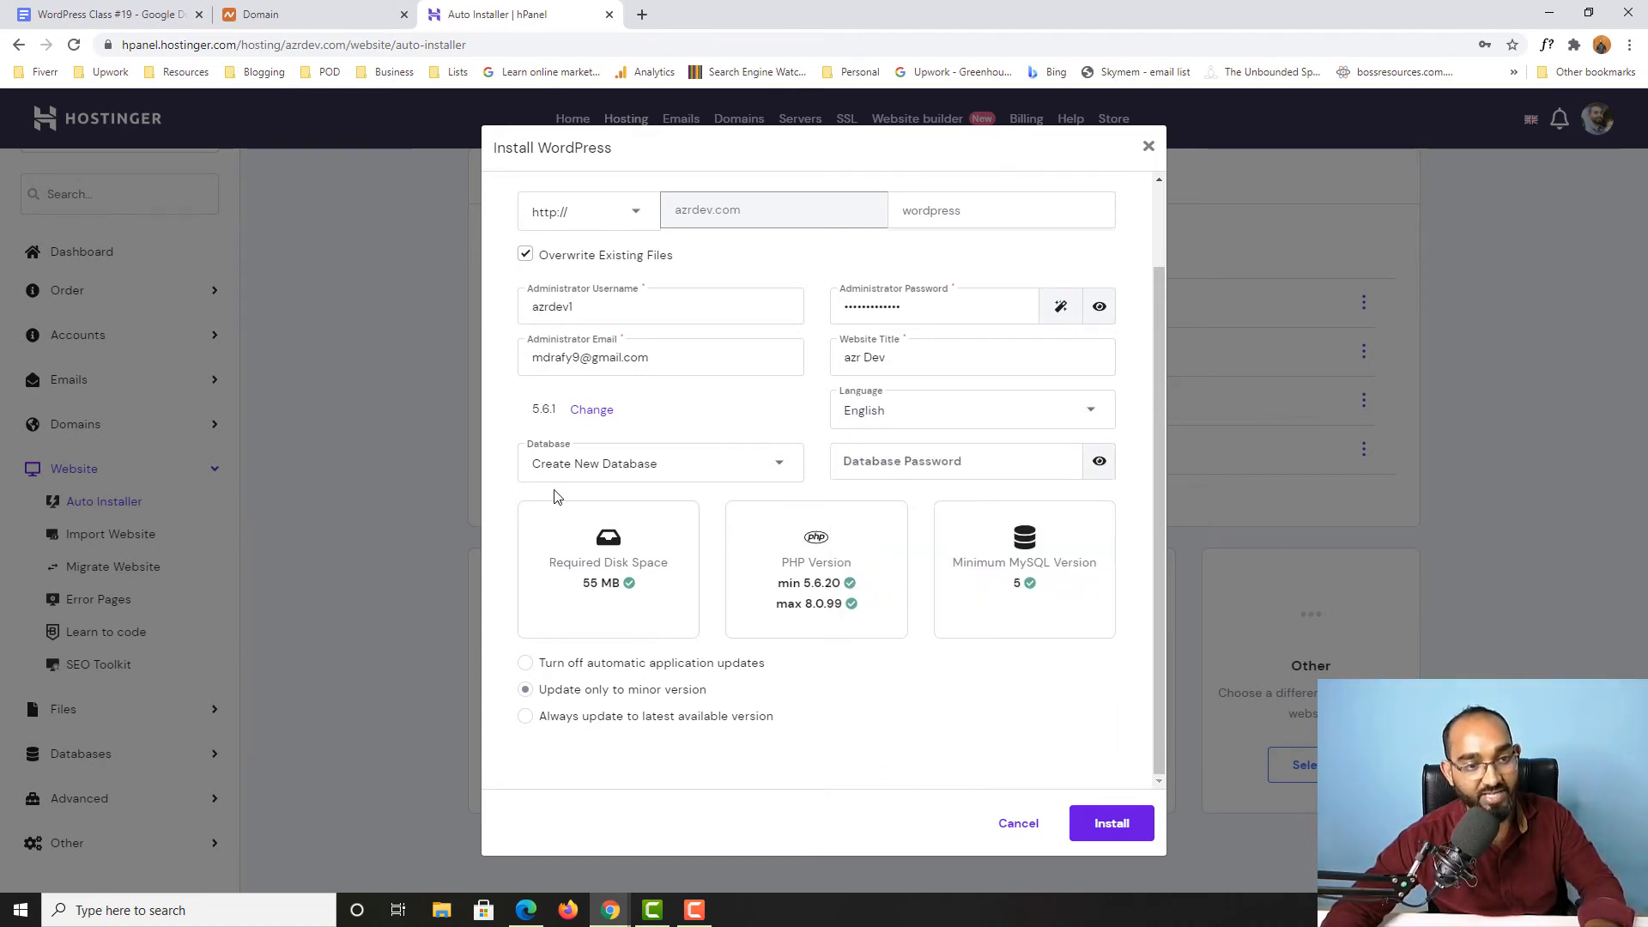
{"action": "left_click", "coordinate": [607, 463]}
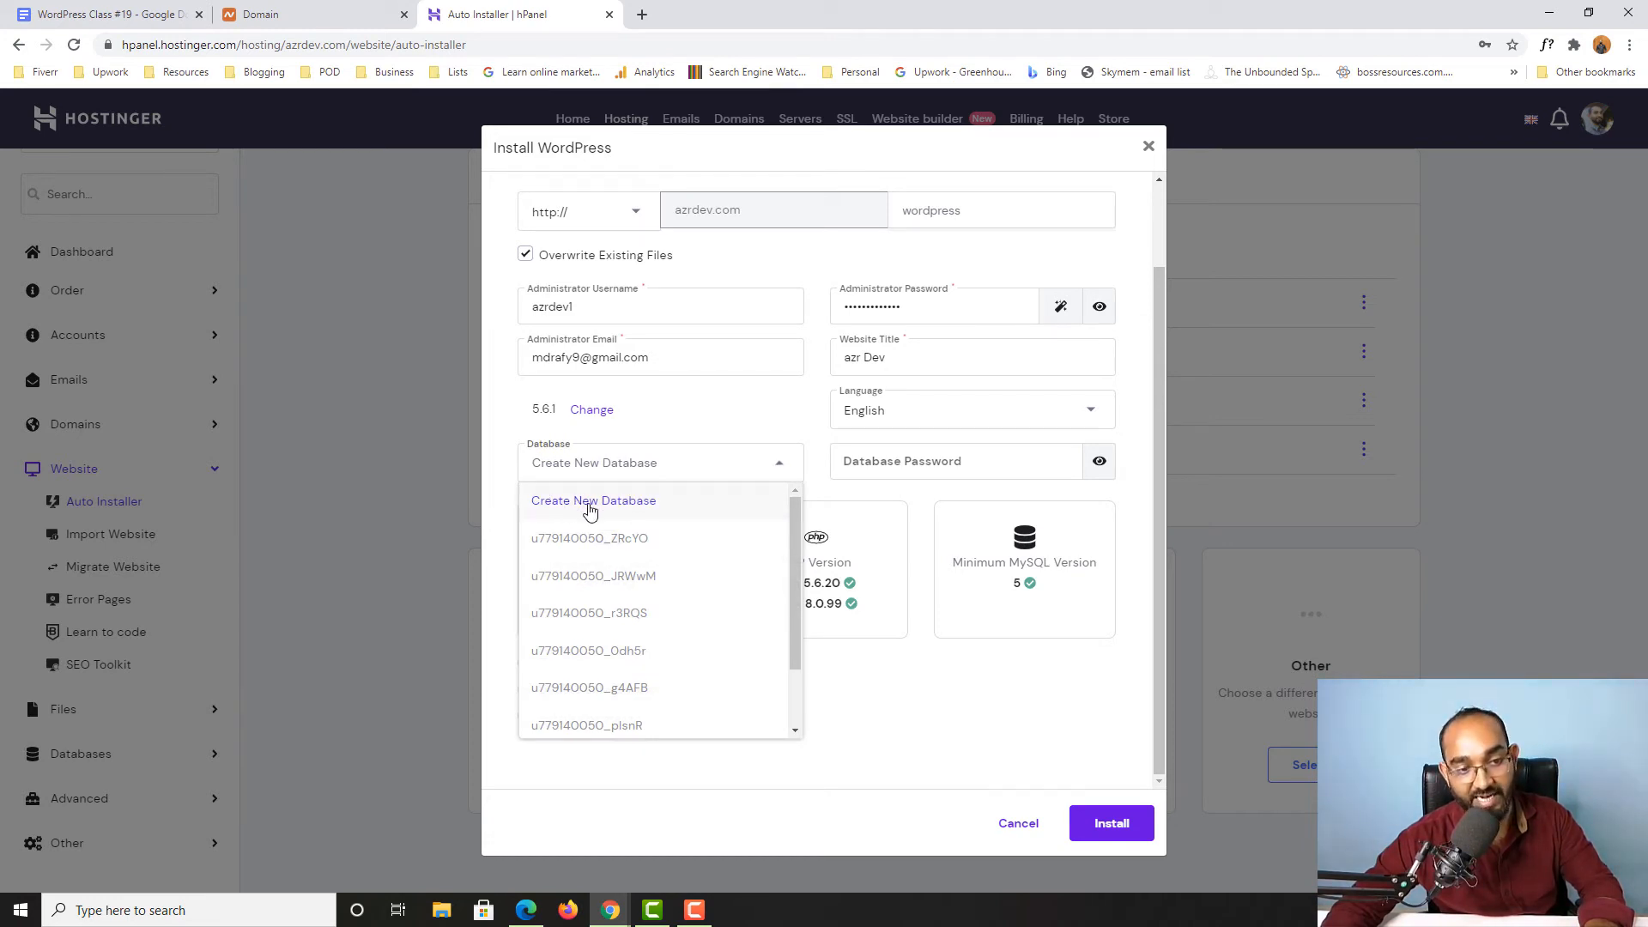
{"action": "left_click", "coordinate": [592, 506]}
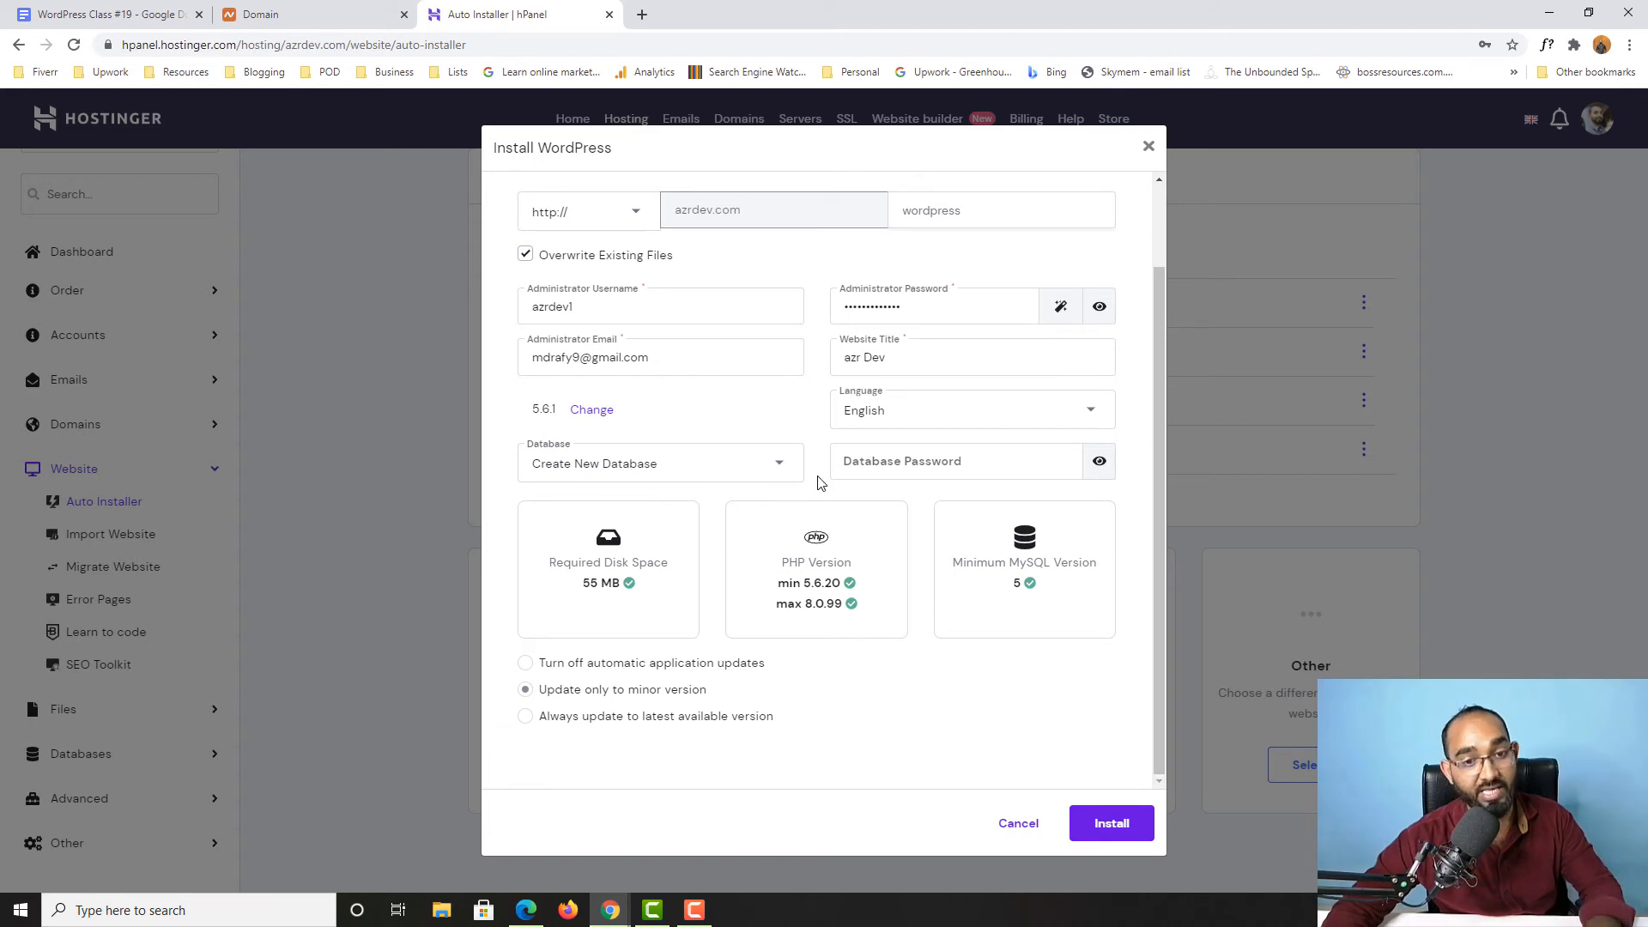
{"action": "left_click", "coordinate": [863, 470]}
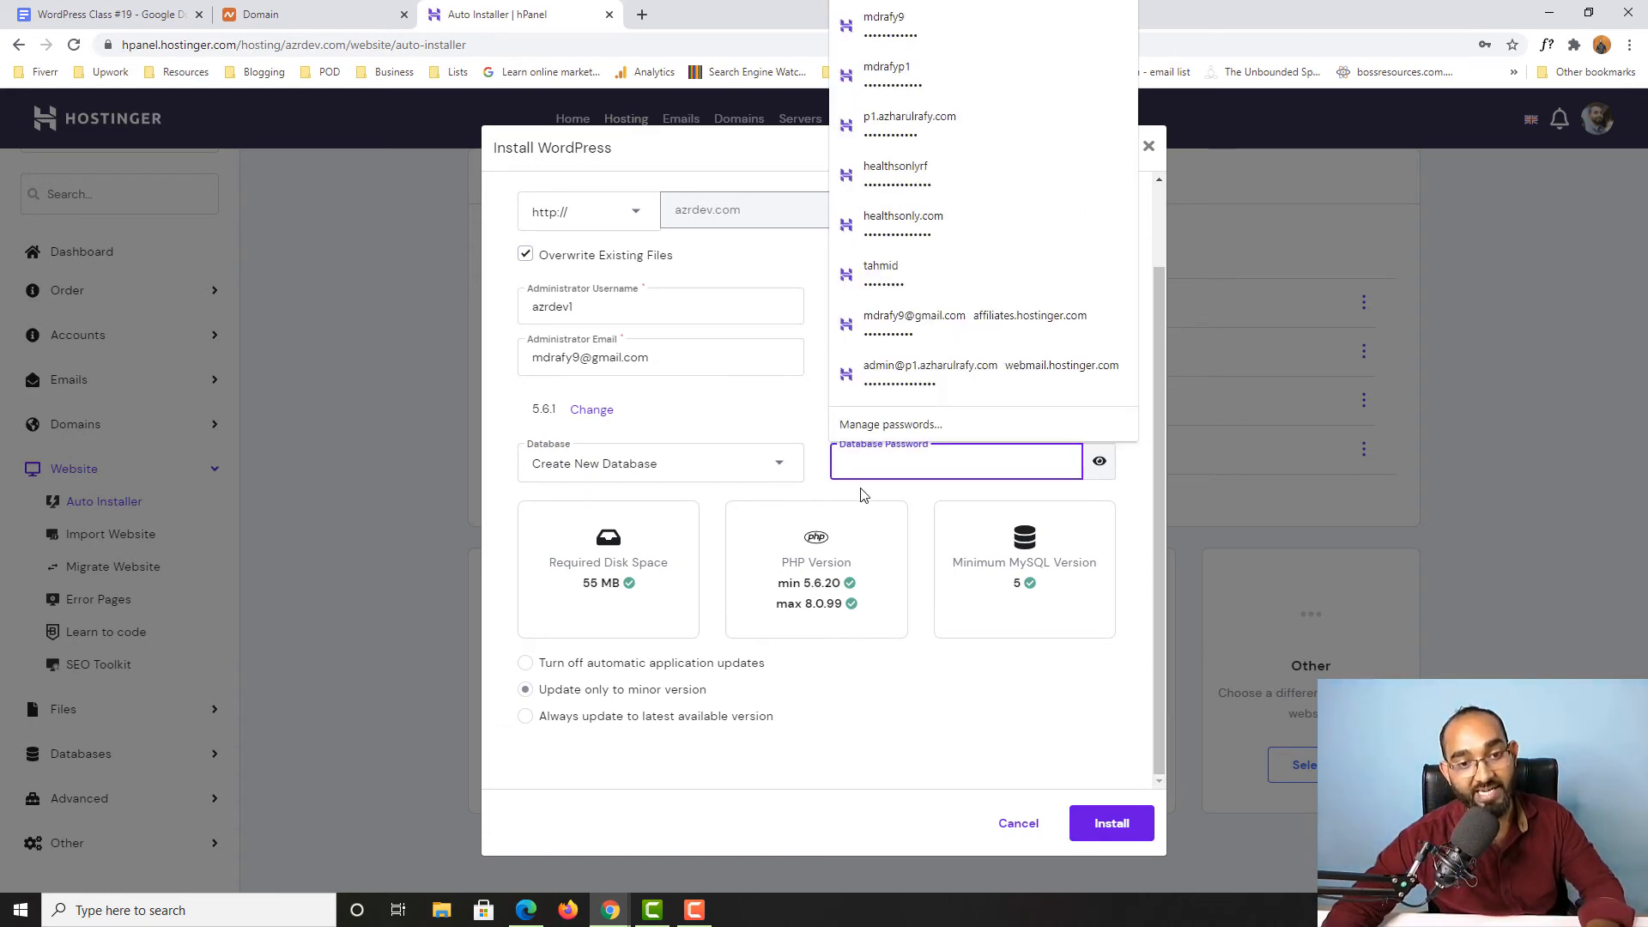
{"action": "left_click", "coordinate": [862, 504]}
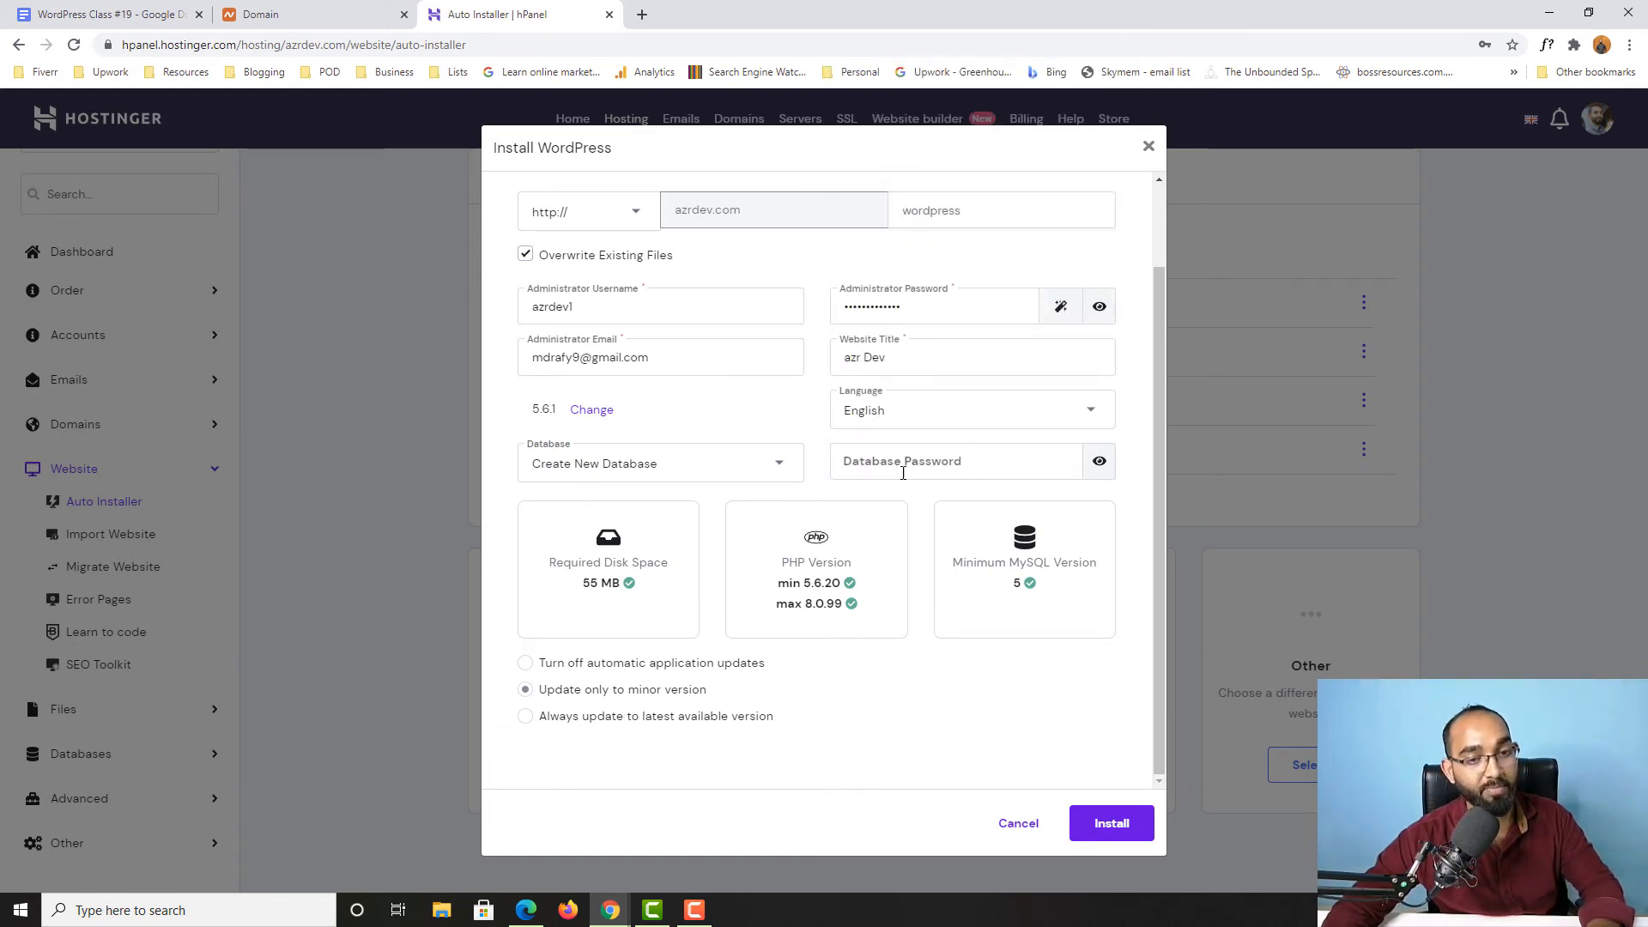
{"action": "left_click", "coordinate": [888, 463]}
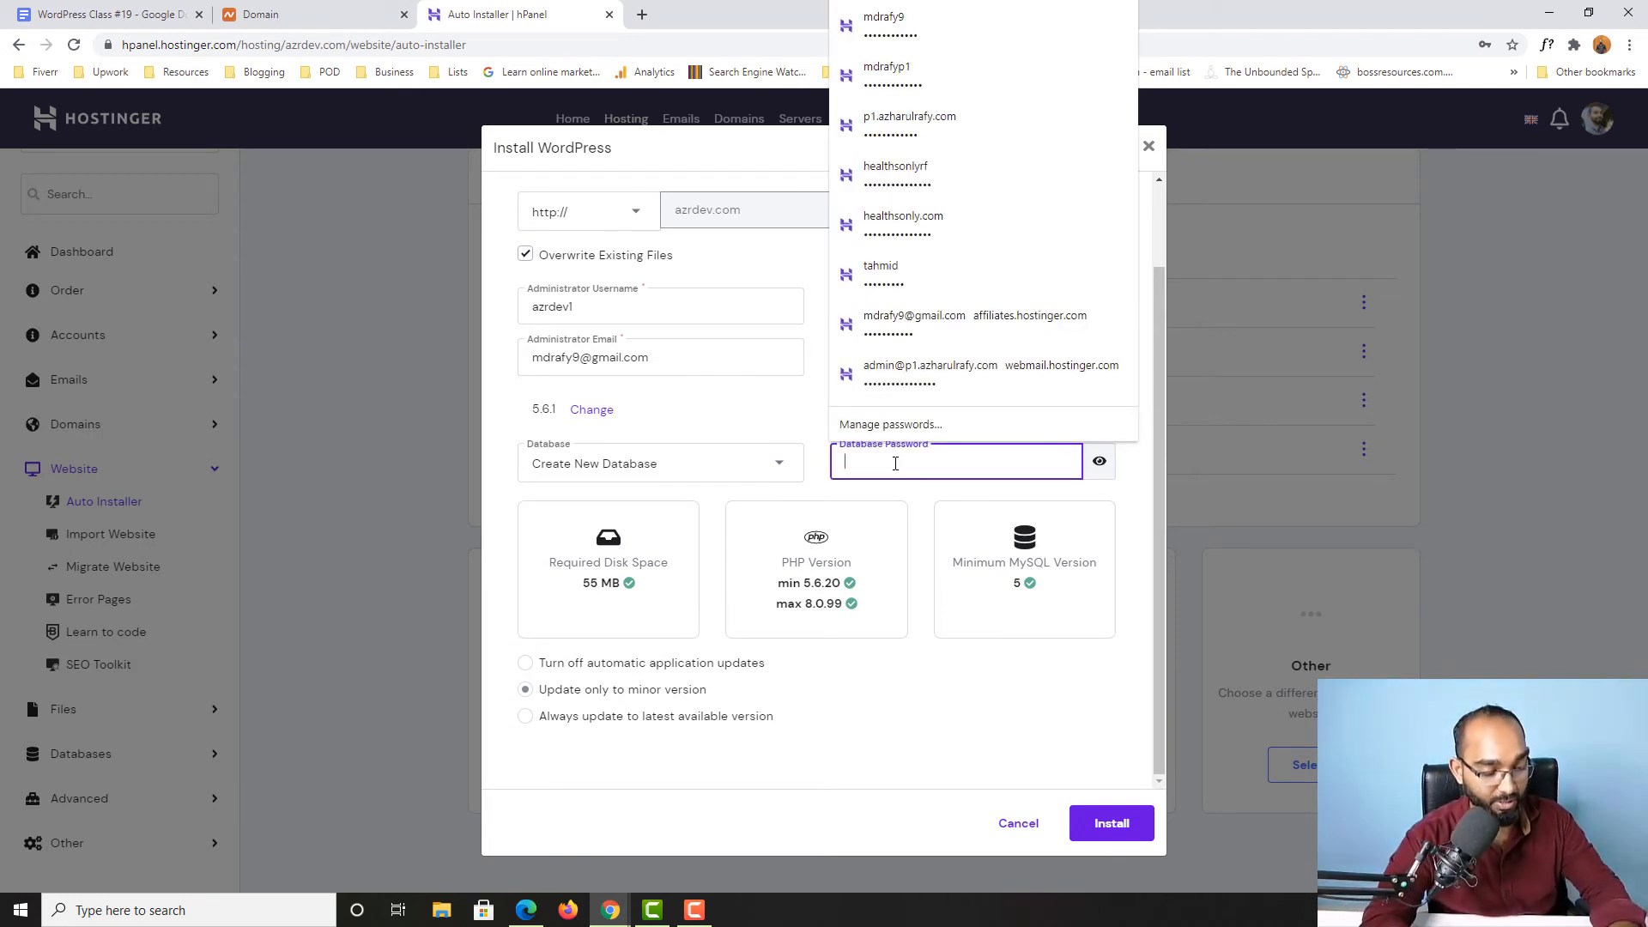
{"action": "type", "text": "•••••••••"}
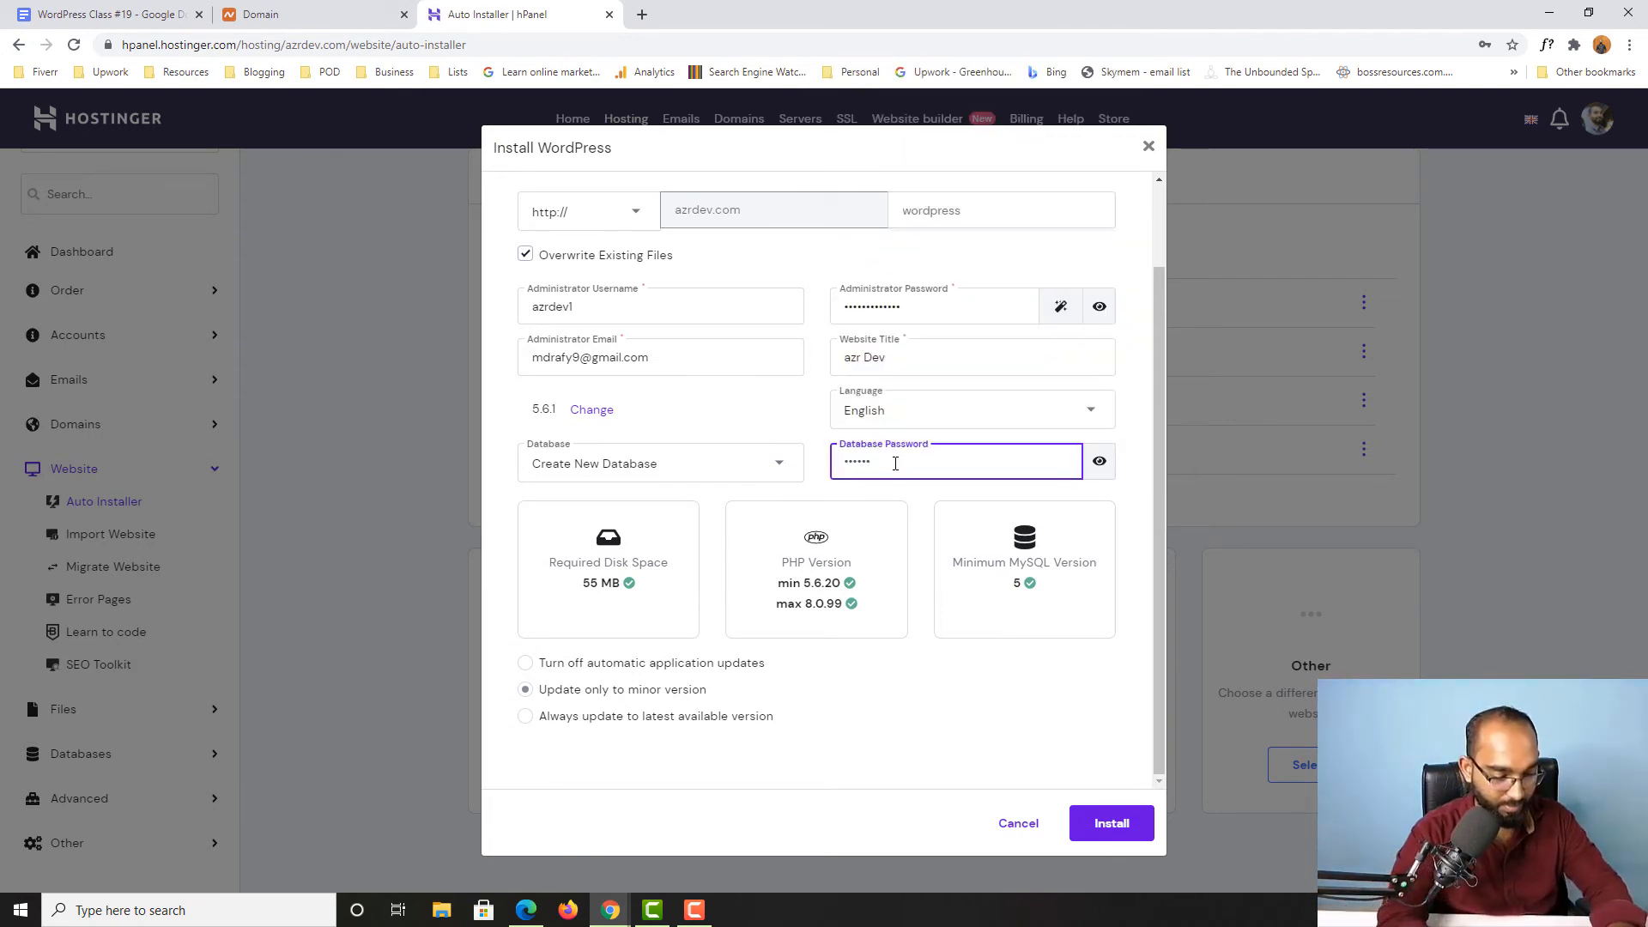
{"action": "type", "text": "•••"}
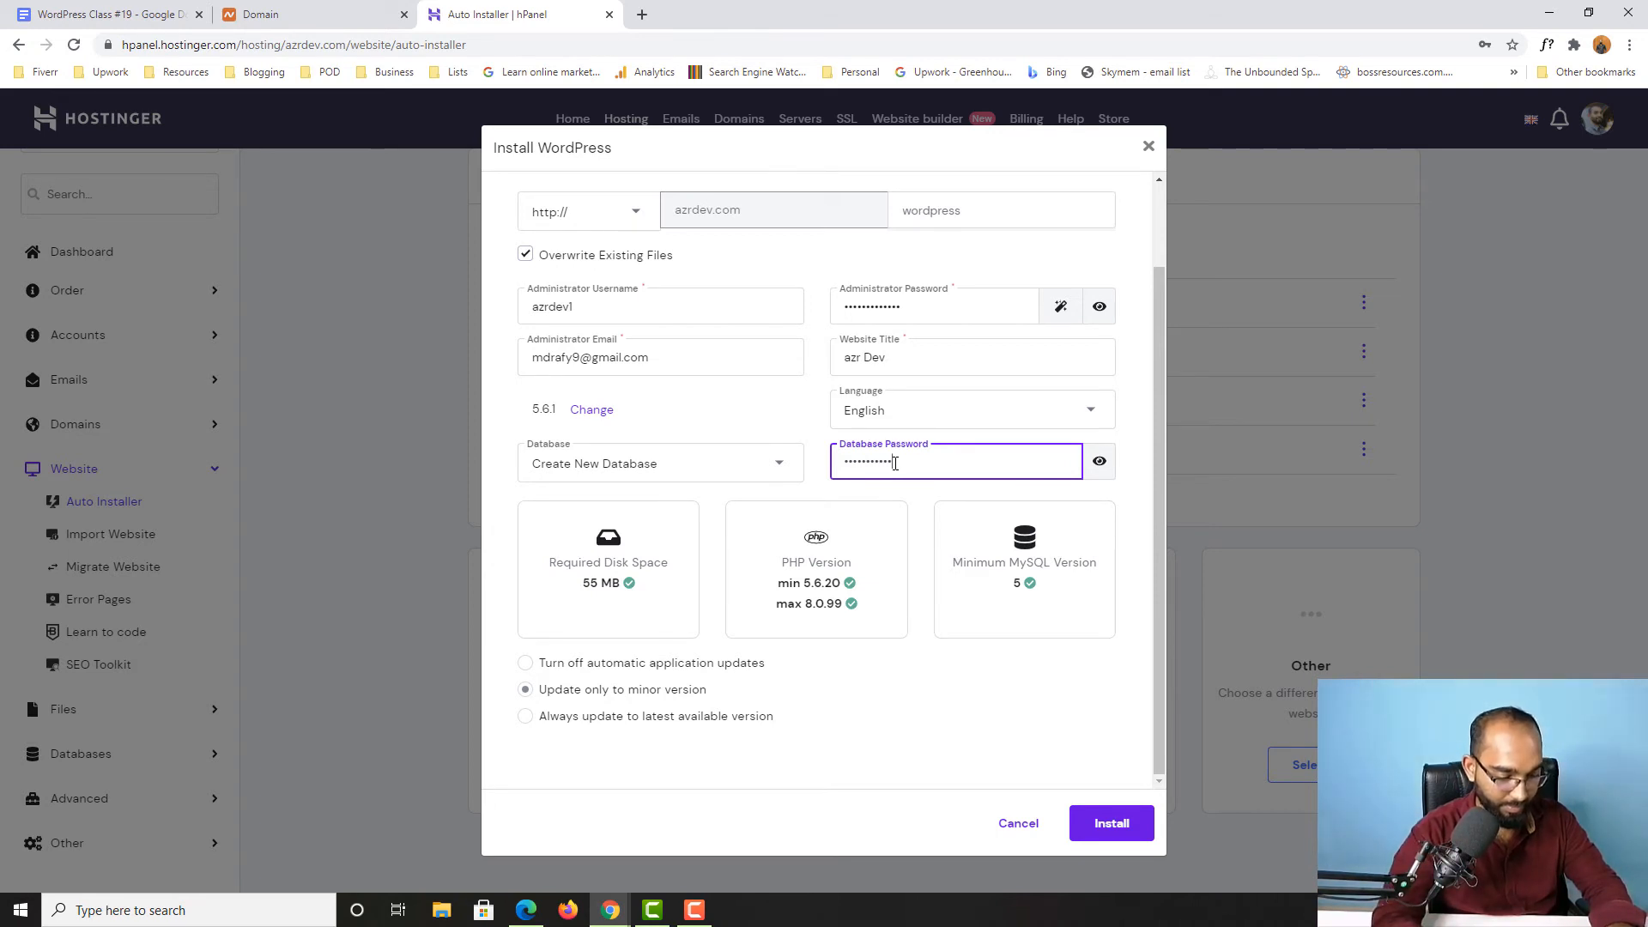
{"action": "left_click", "coordinate": [811, 489]}
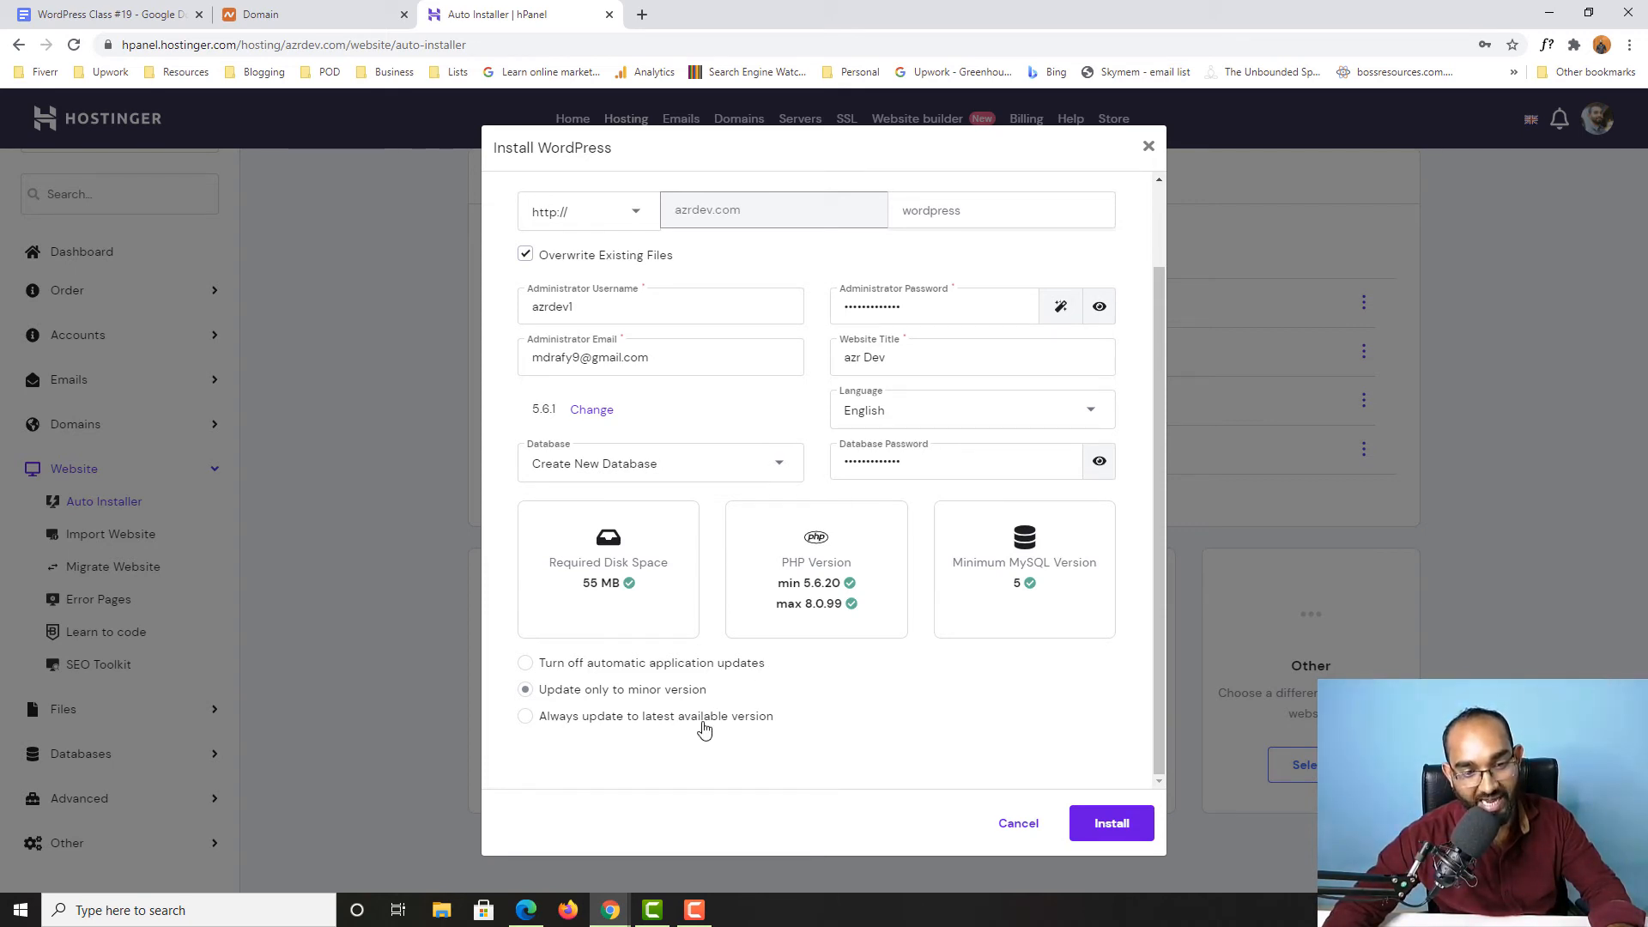
- Set the installation to always update to the latest available version and submit the installation form
{"action": "left_click", "coordinate": [755, 719]}
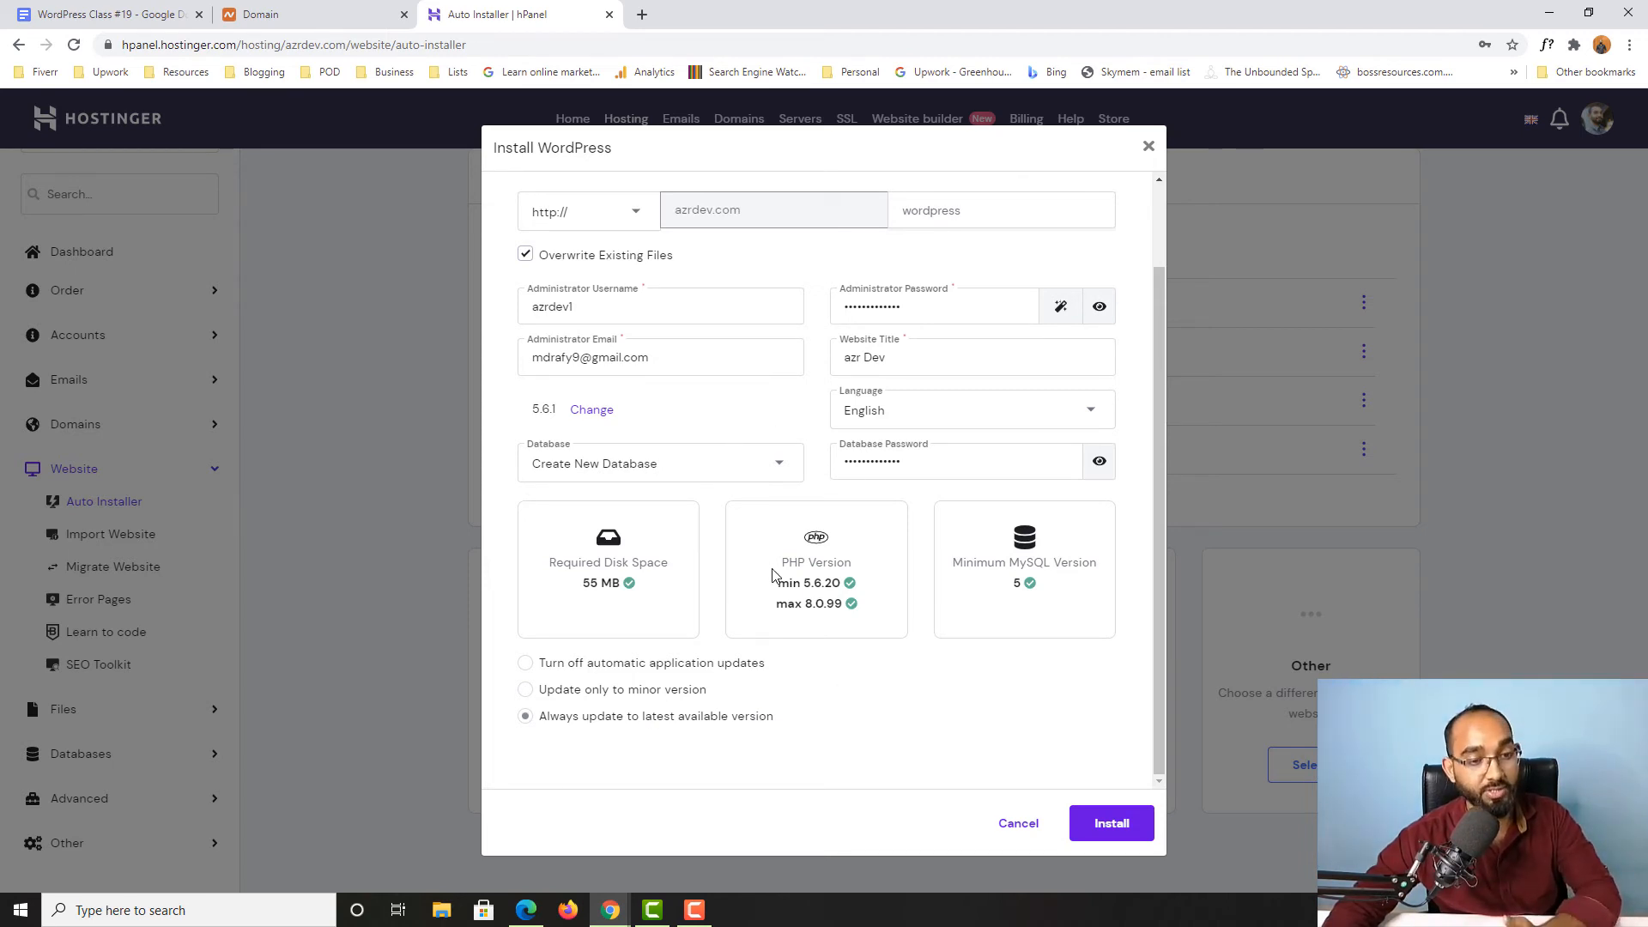
{"action": "scroll", "coordinate": [803, 582], "scroll_direction": "up", "scroll_amount": 1}
{"action": "scroll", "coordinate": [747, 725], "scroll_direction": "down", "scroll_amount": 1}
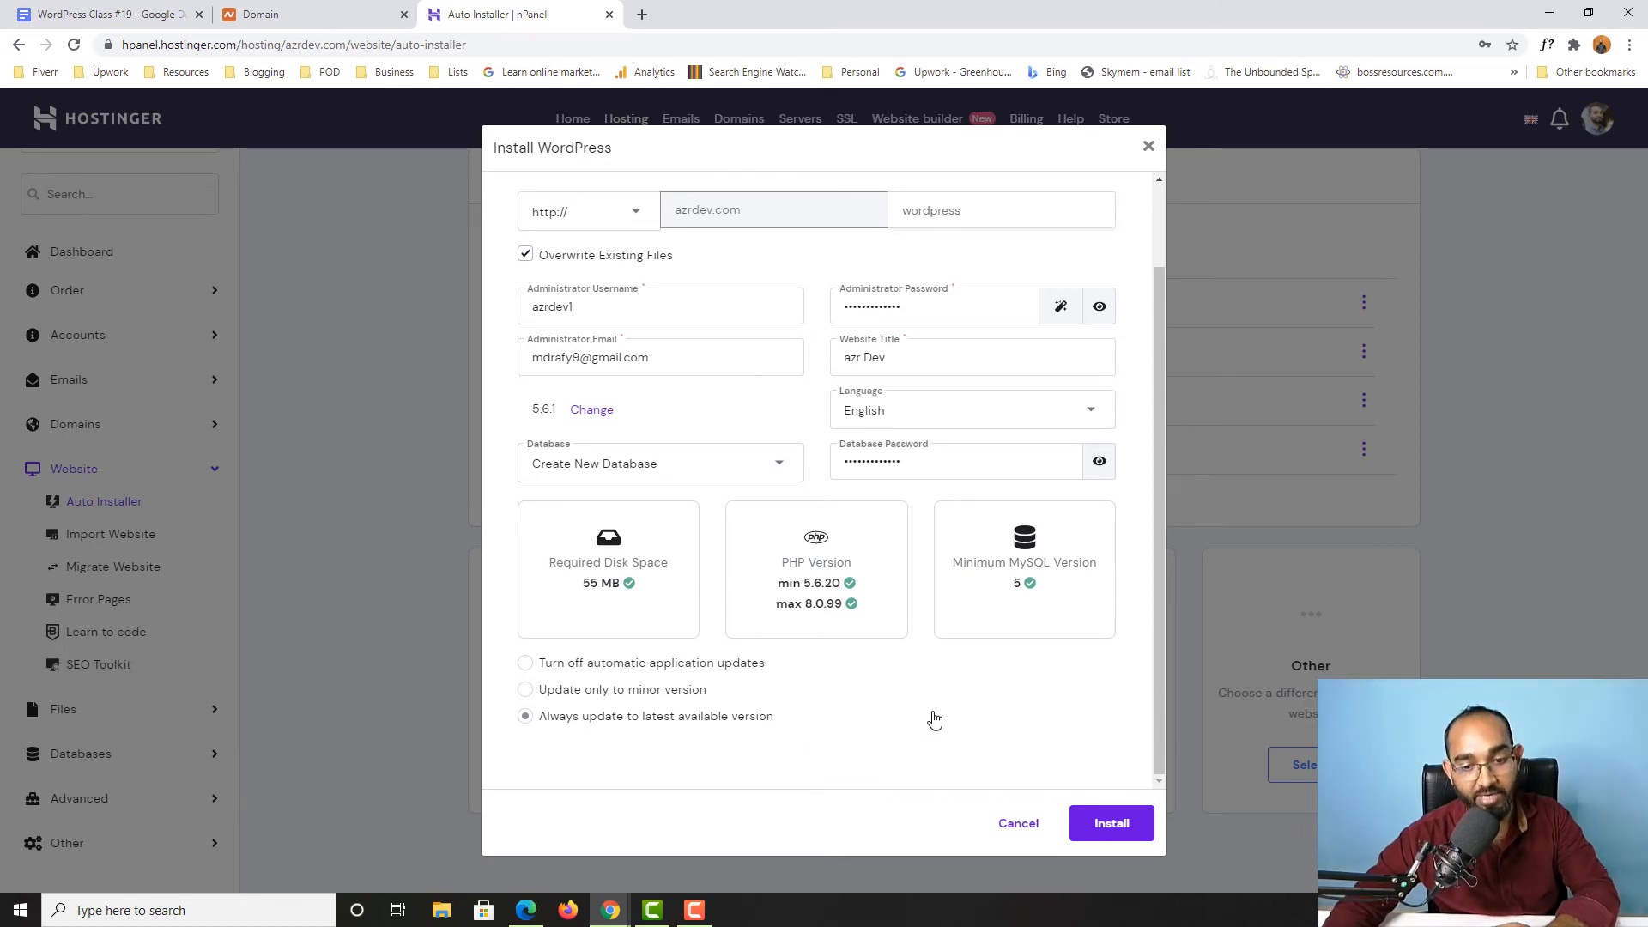
{"action": "left_click", "coordinate": [1115, 826]}
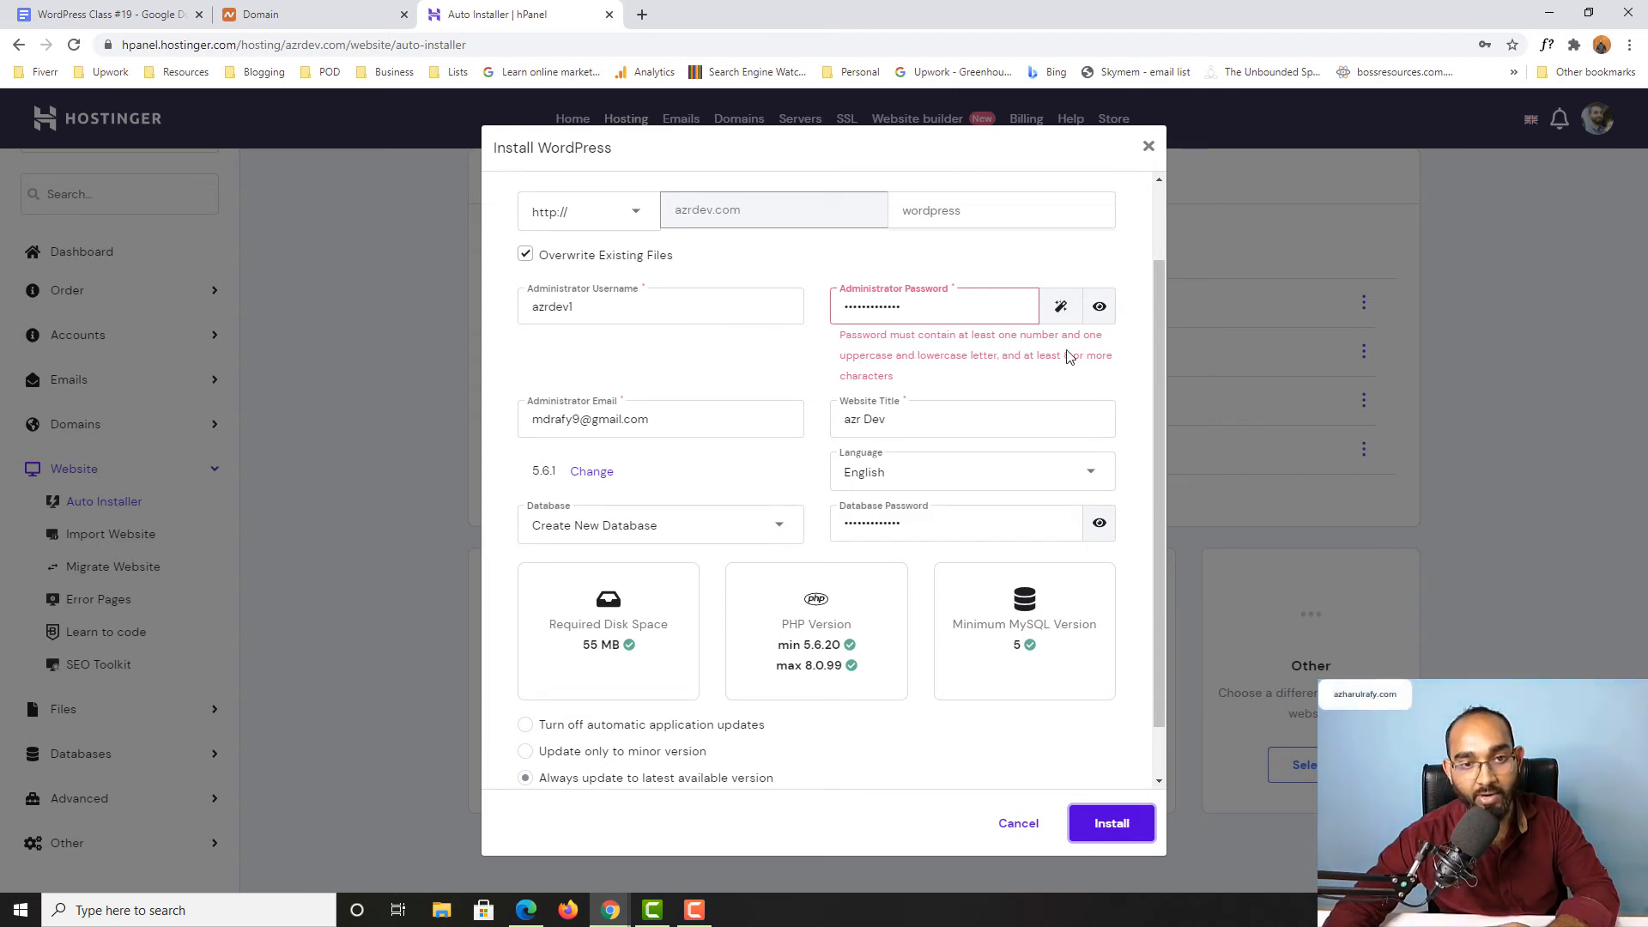
- Replace the administrator password with one containing a number, uppercase and lowercase letters, and start the WordPress installation
{"action": "double_click", "coordinate": [831, 308]}
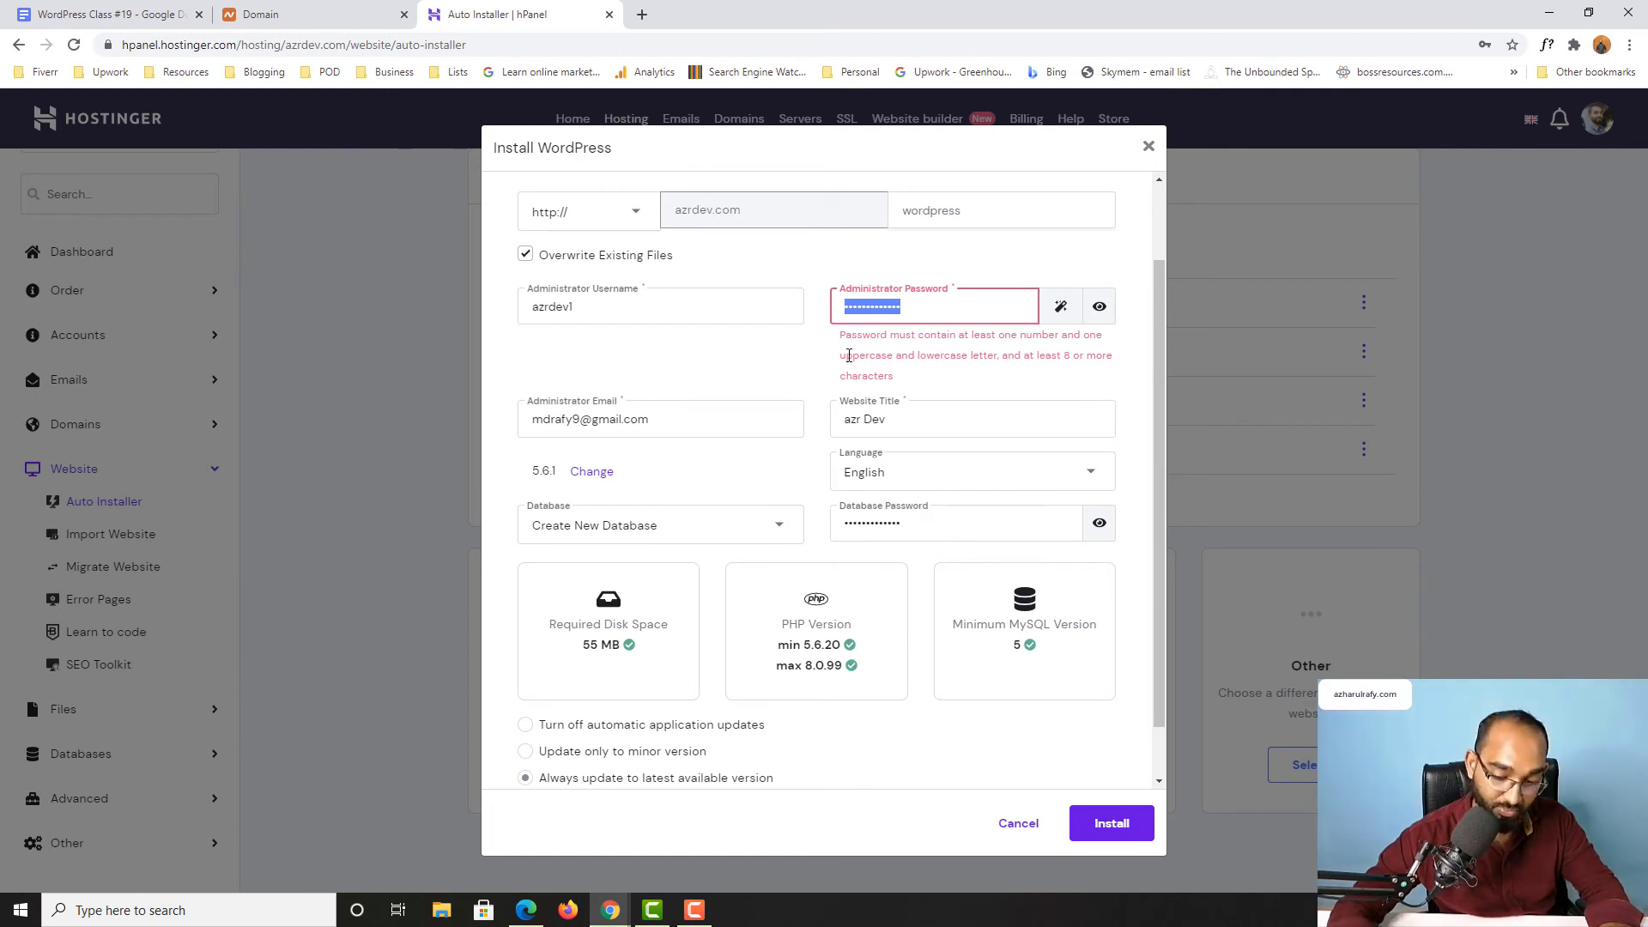
{"action": "type", "text": "••••••"}
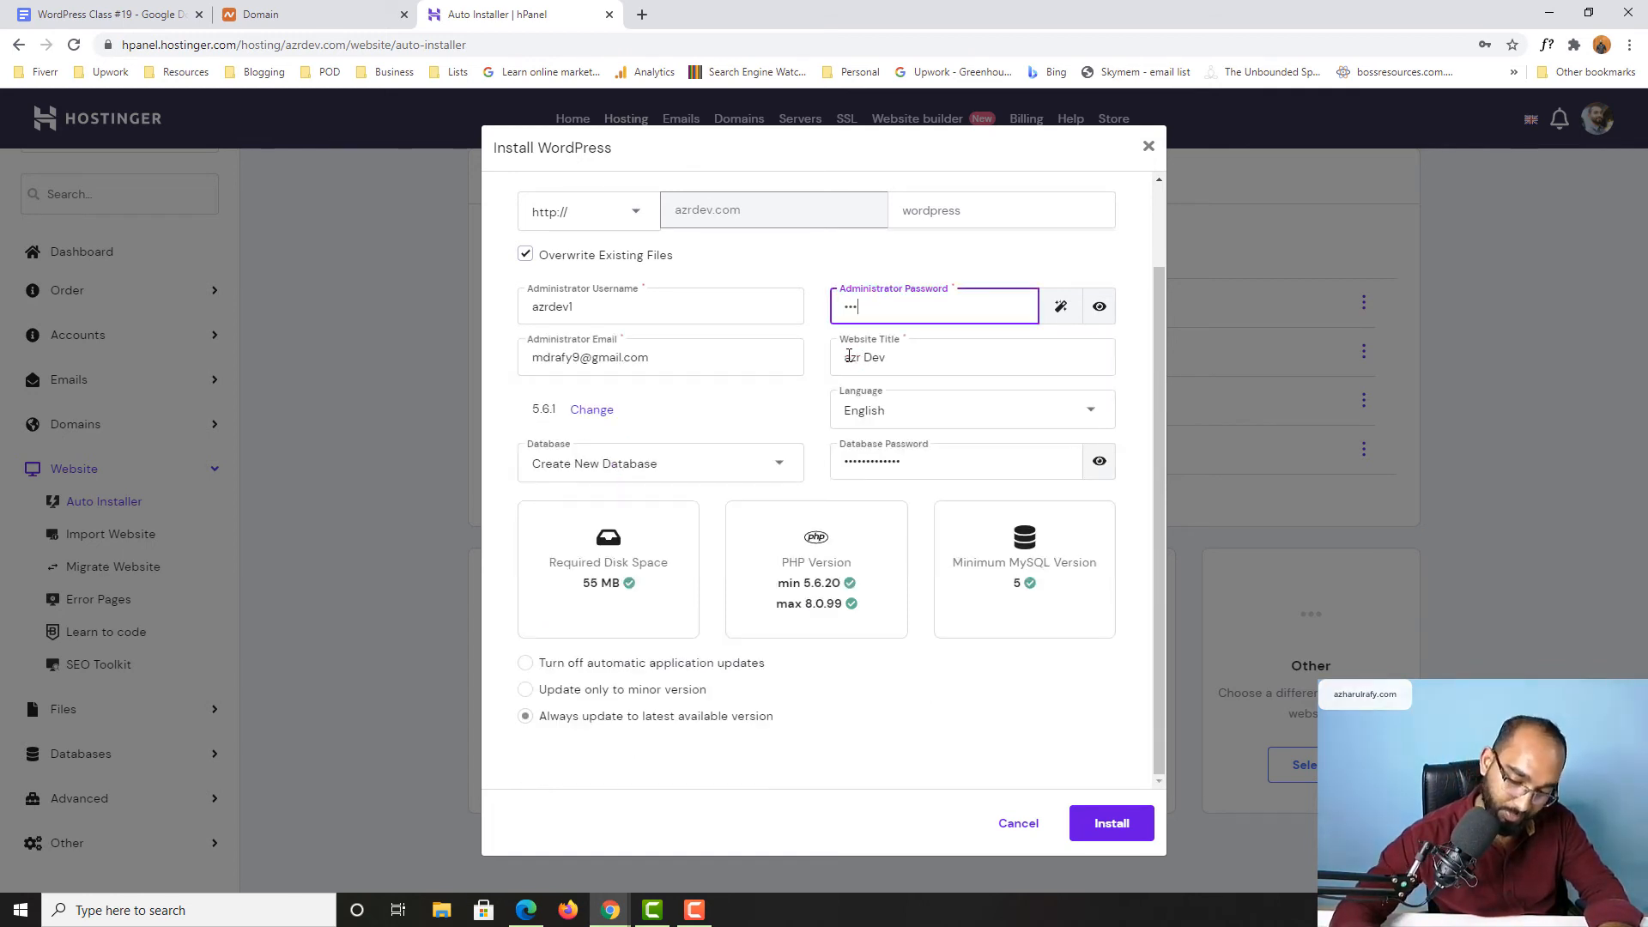
{"action": "type", "text": "•••••"}
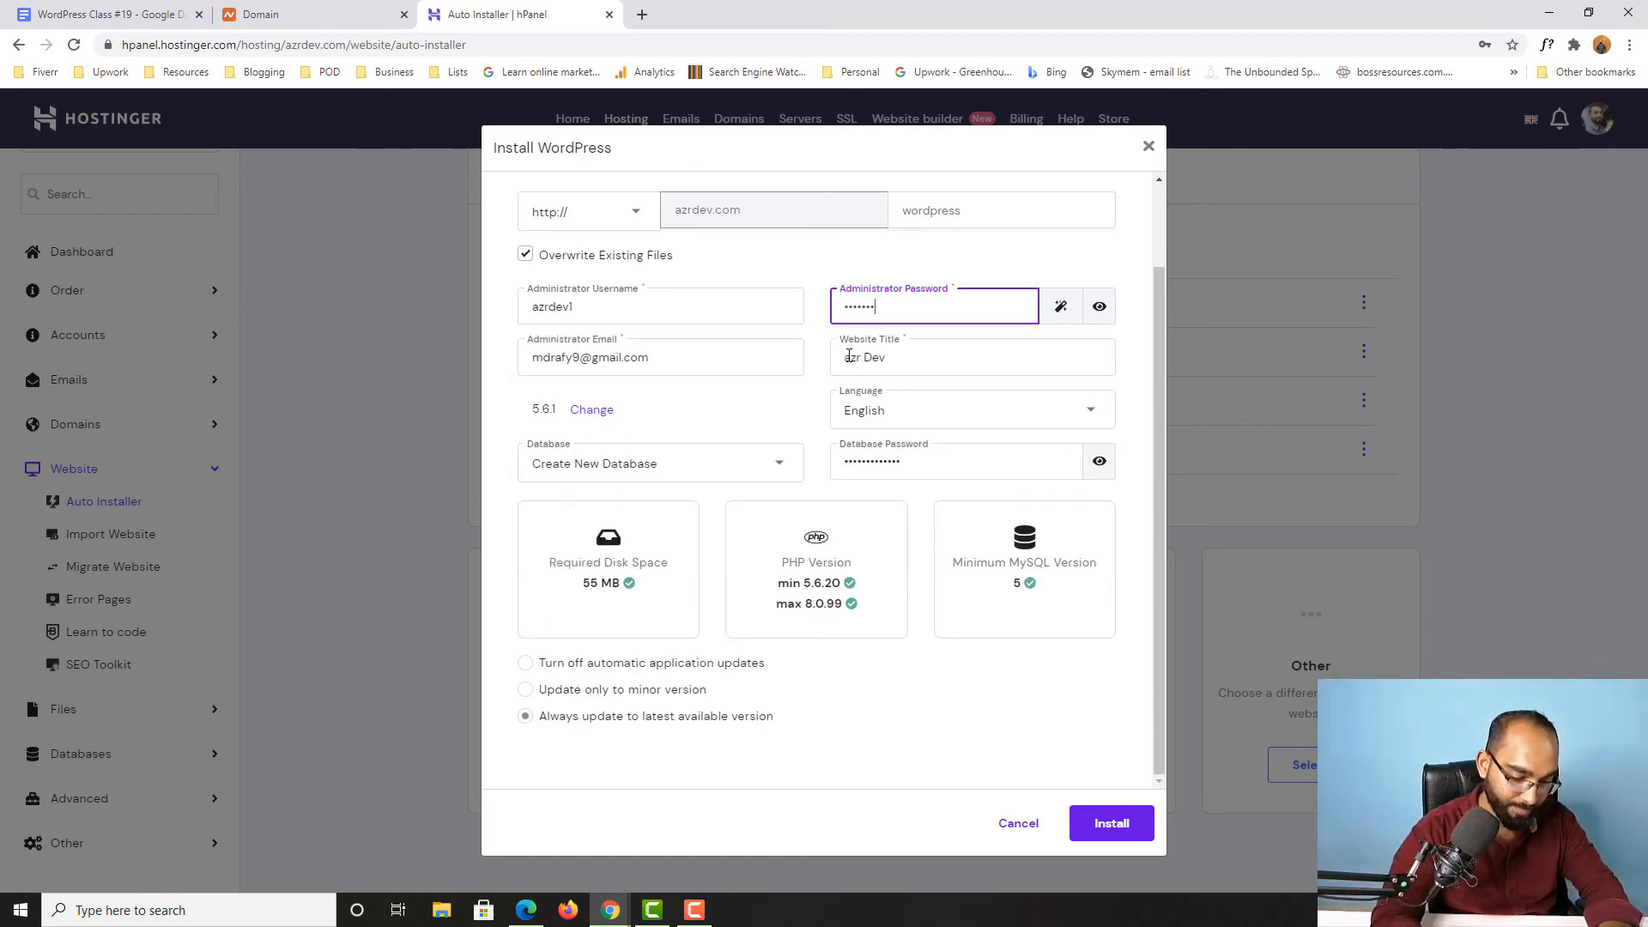
{"action": "type", "text": "••"}
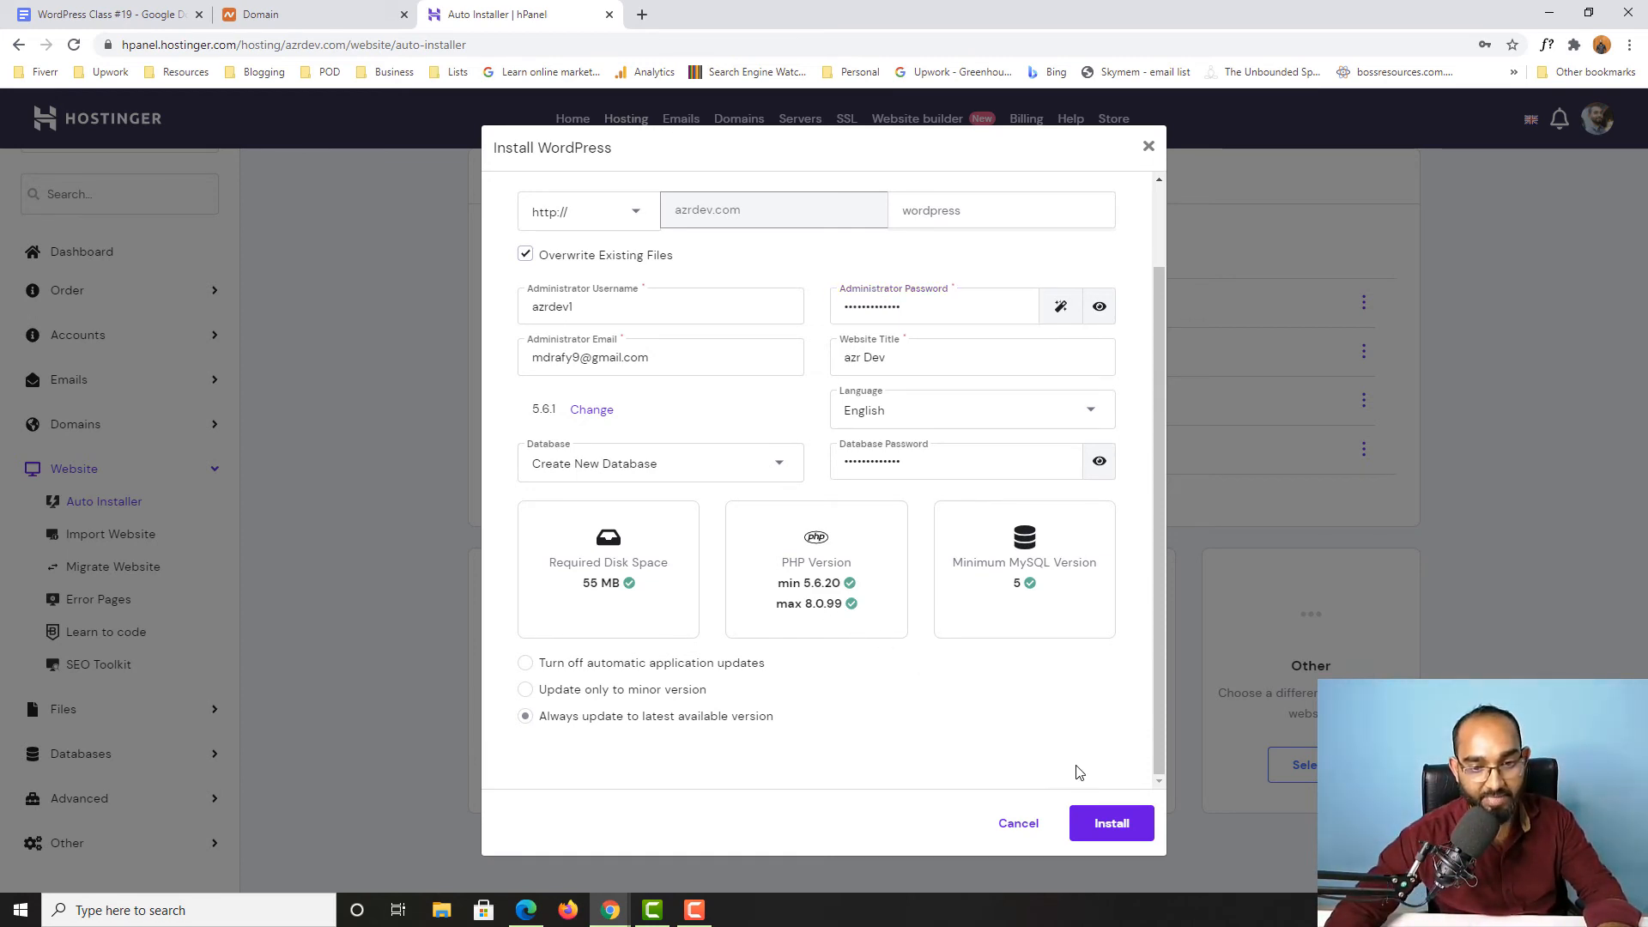
{"action": "left_click", "coordinate": [1112, 822]}
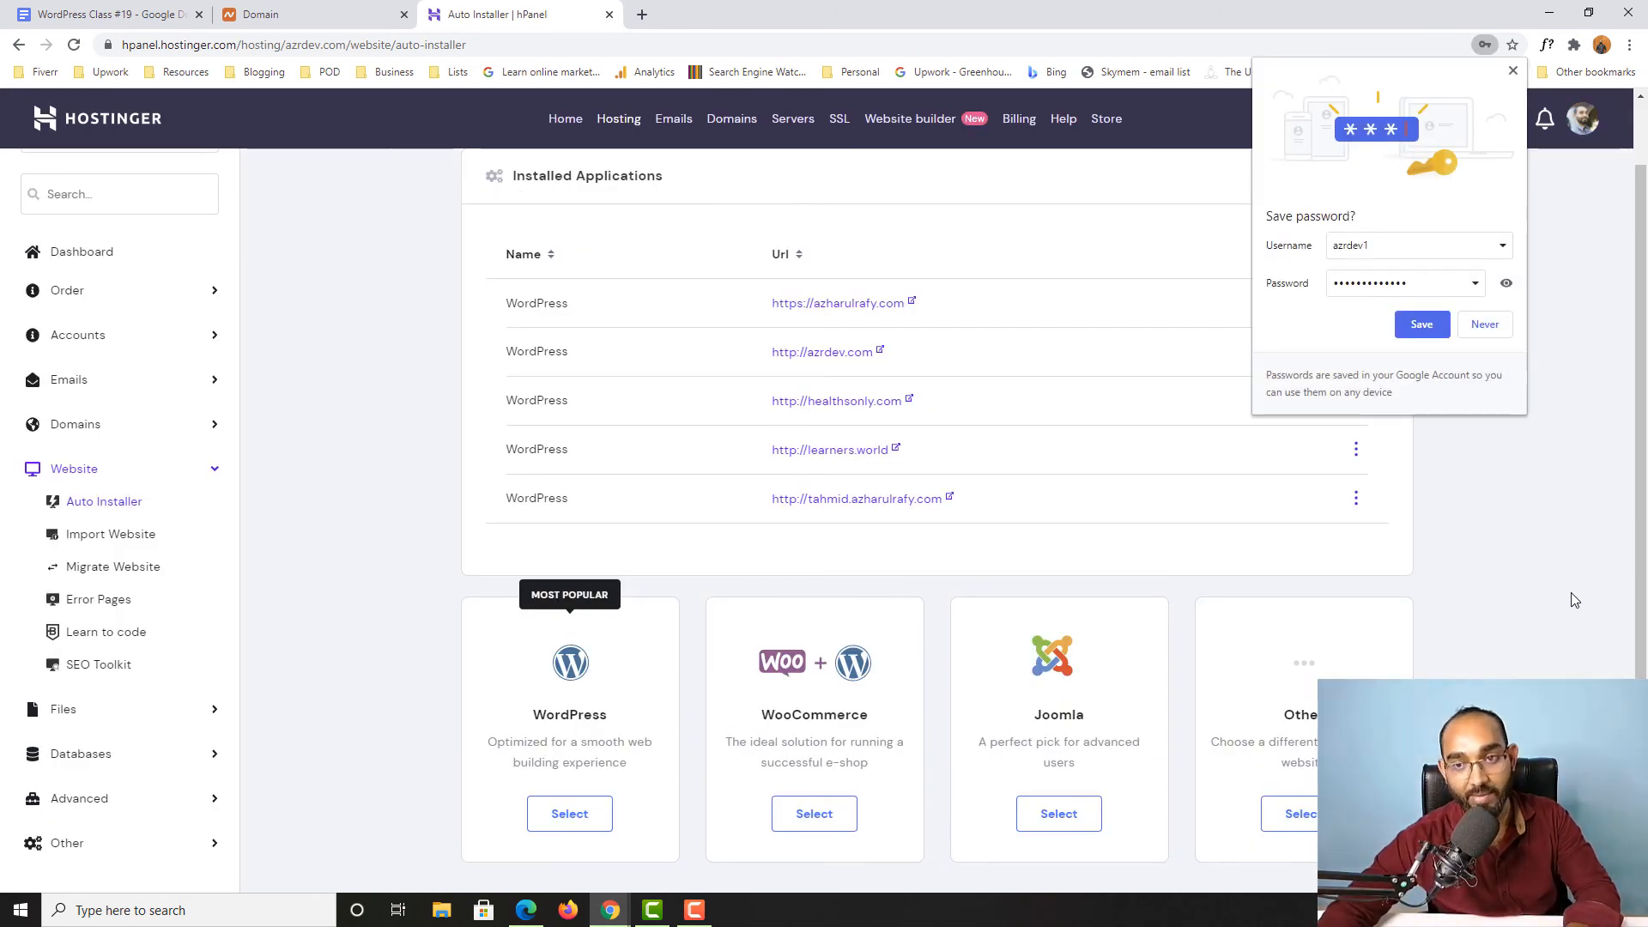
- Save the new WordPress login in the browser's password manager and dismiss the compromised-passwords notice
{"action": "left_click", "coordinate": [1439, 326]}
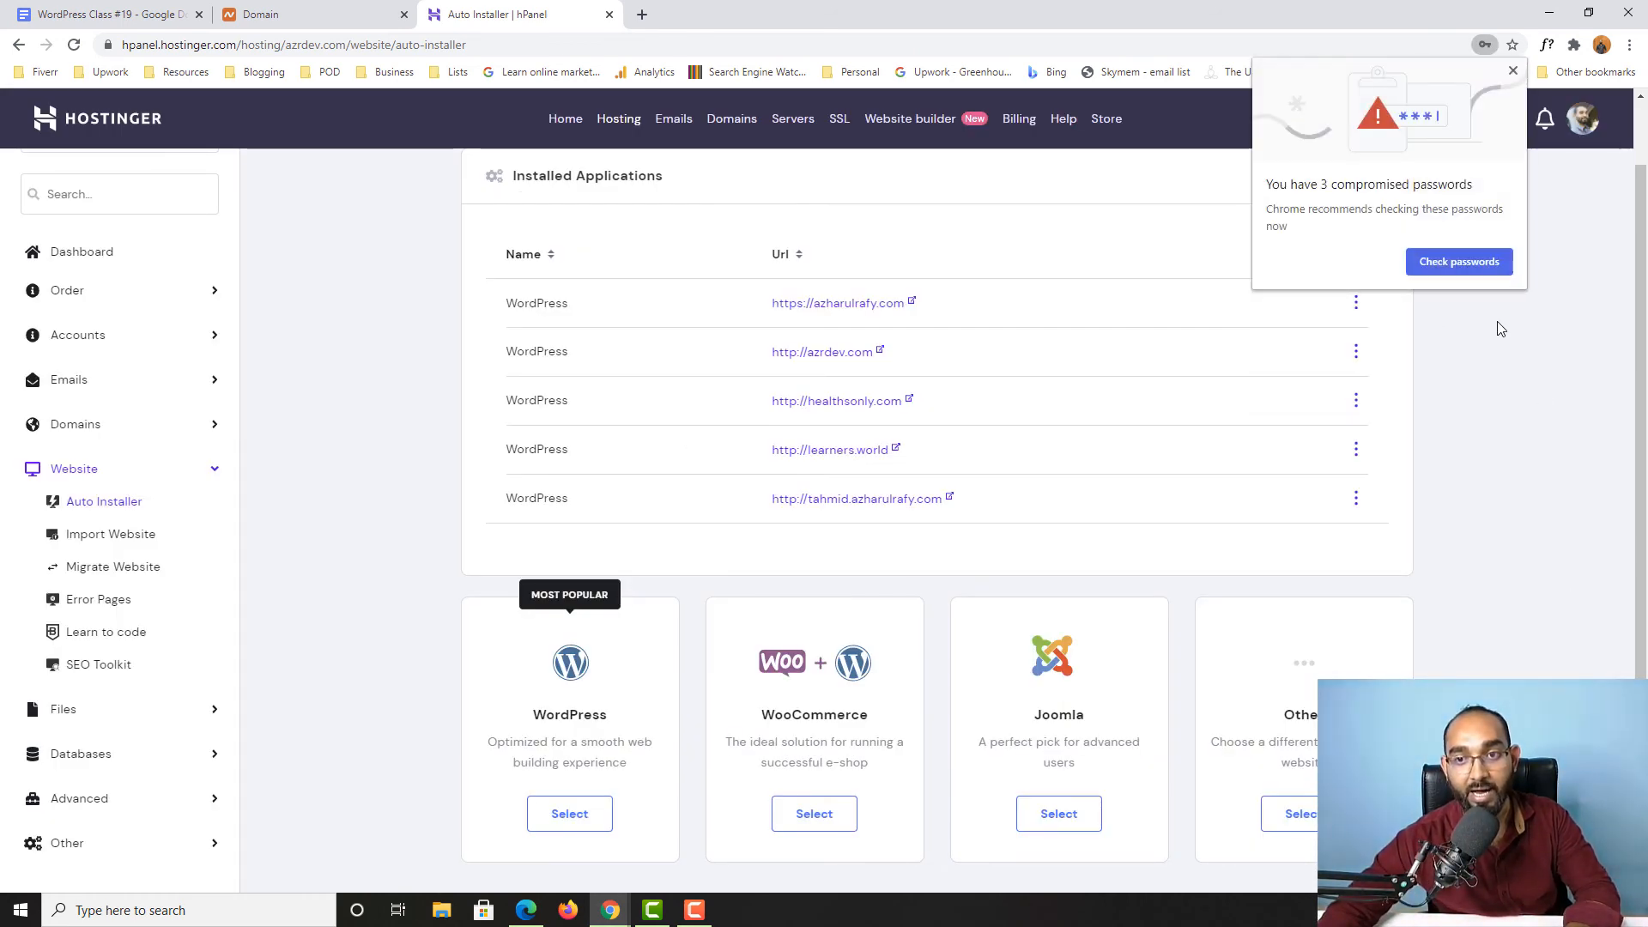
{"action": "left_click", "coordinate": [1512, 73]}
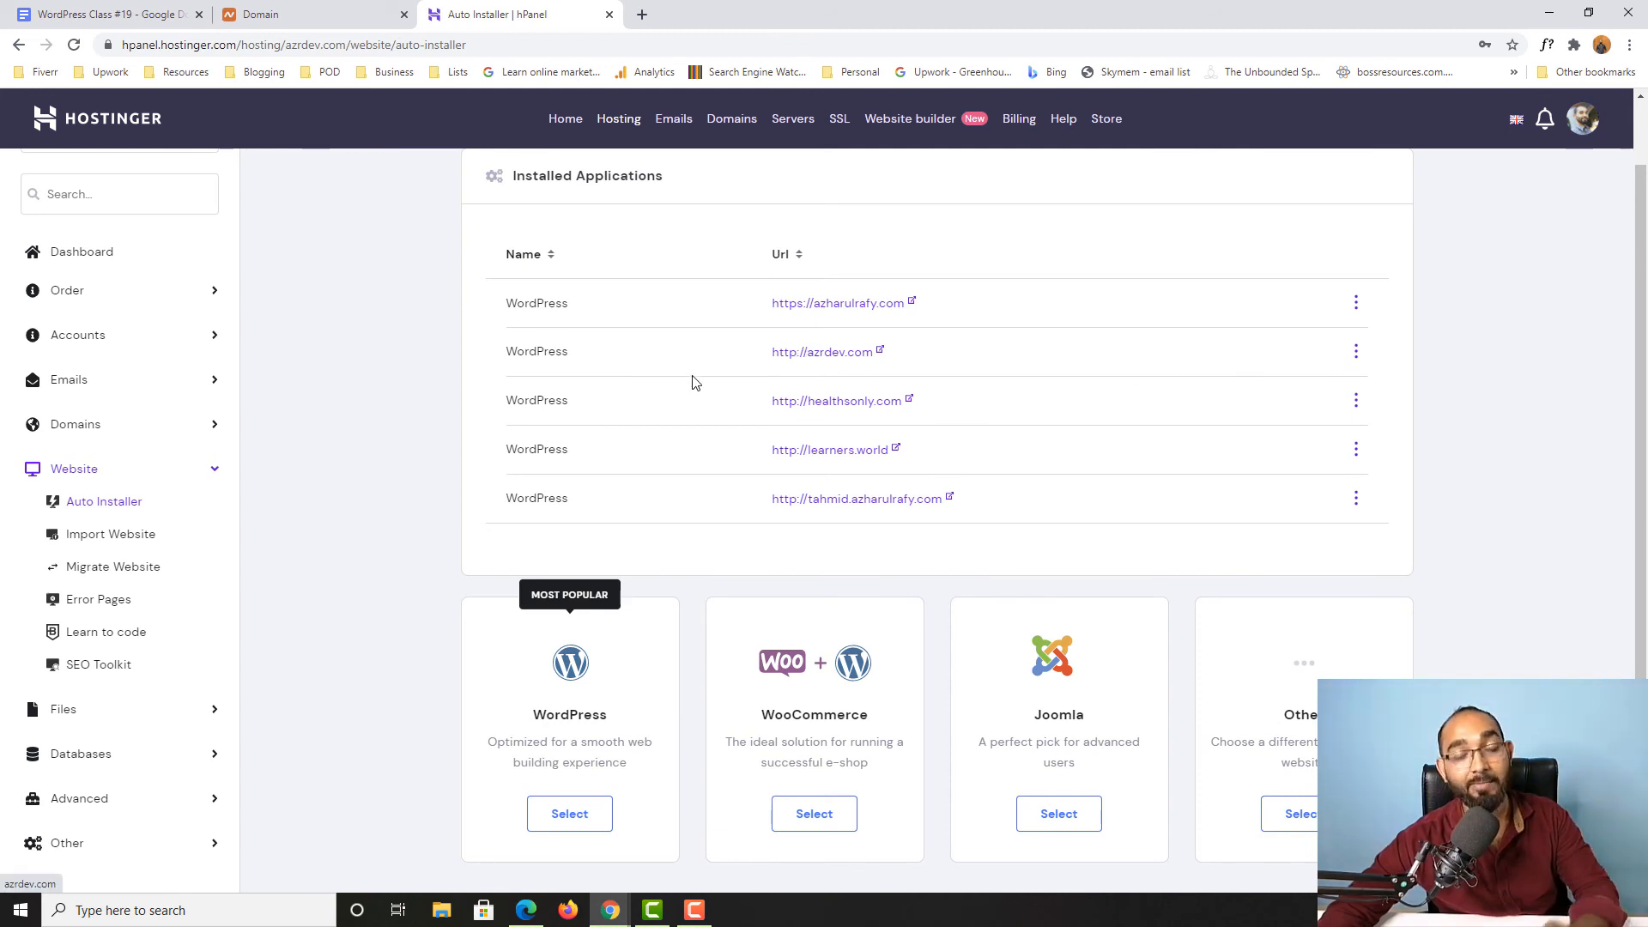
- Open the management dashboard of the azrdev.com WordPress installation and review its core, speed, security and version settings
{"action": "left_click", "coordinate": [1356, 359]}
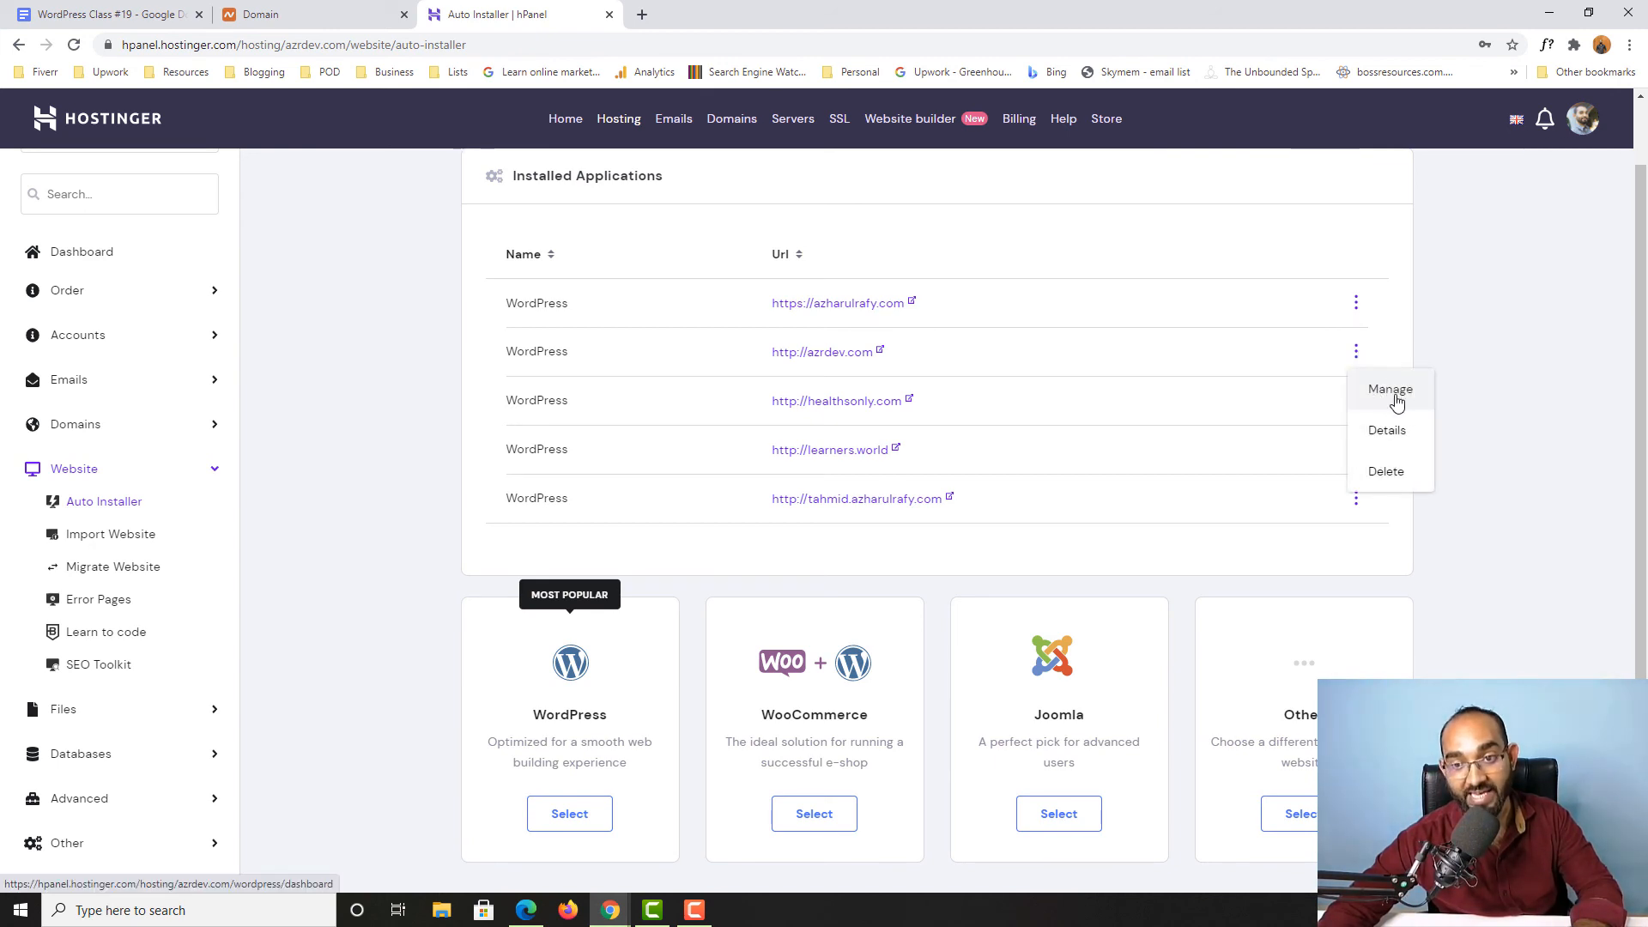
{"action": "left_click", "coordinate": [1393, 391]}
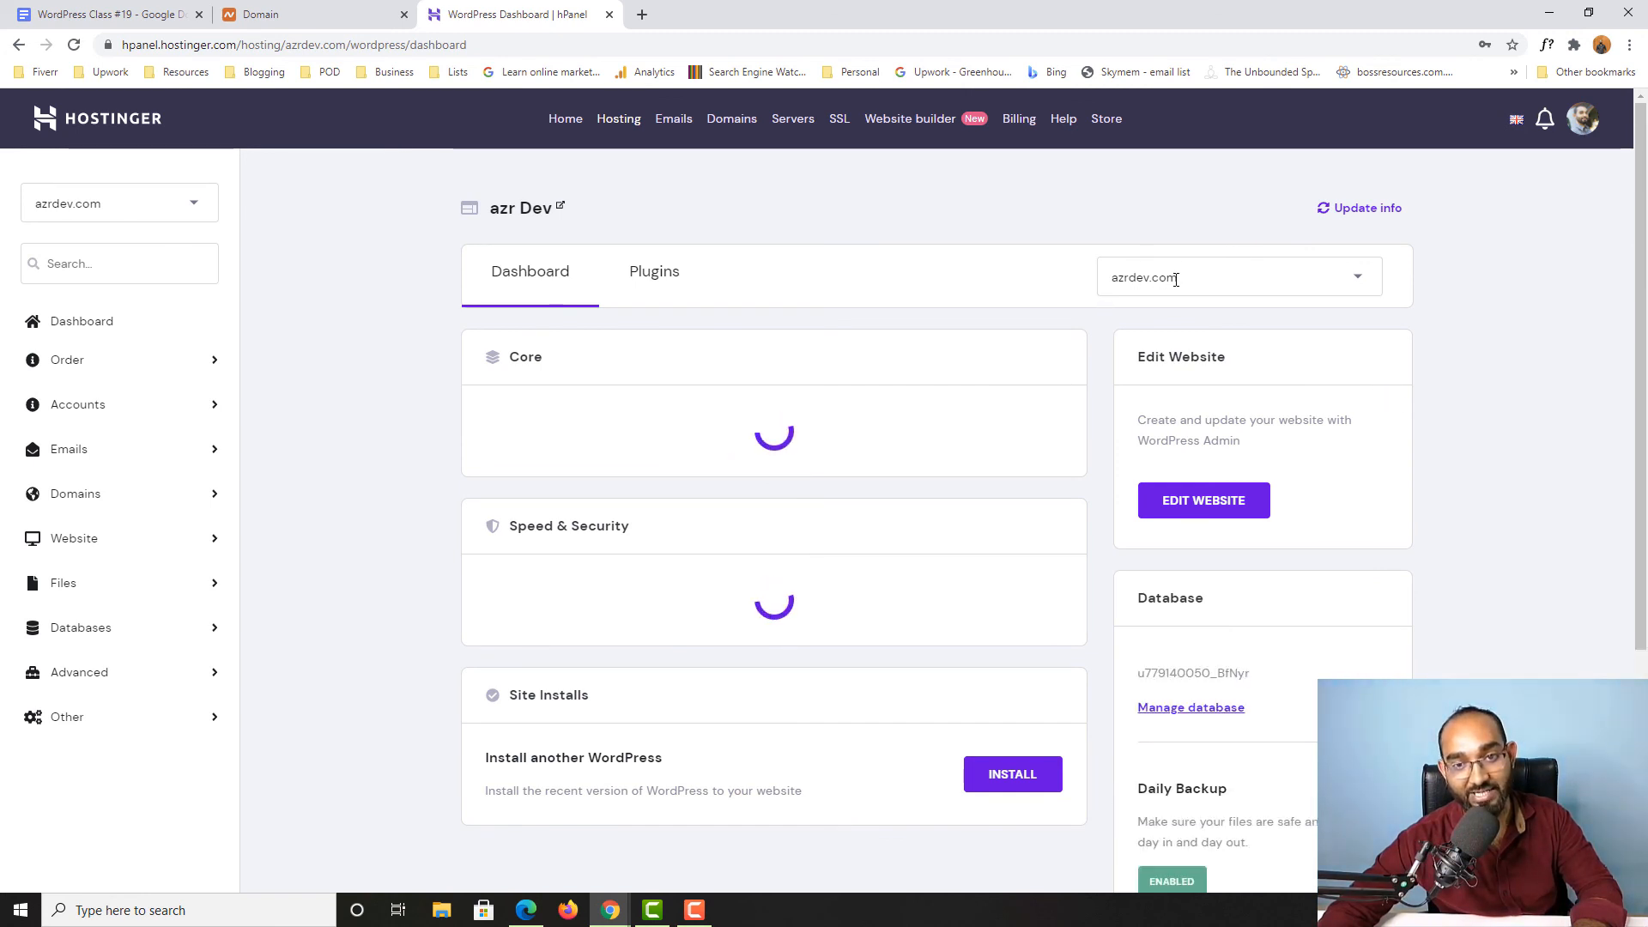
{"action": "scroll", "coordinate": [471, 430], "scroll_direction": "down", "scroll_amount": 4}
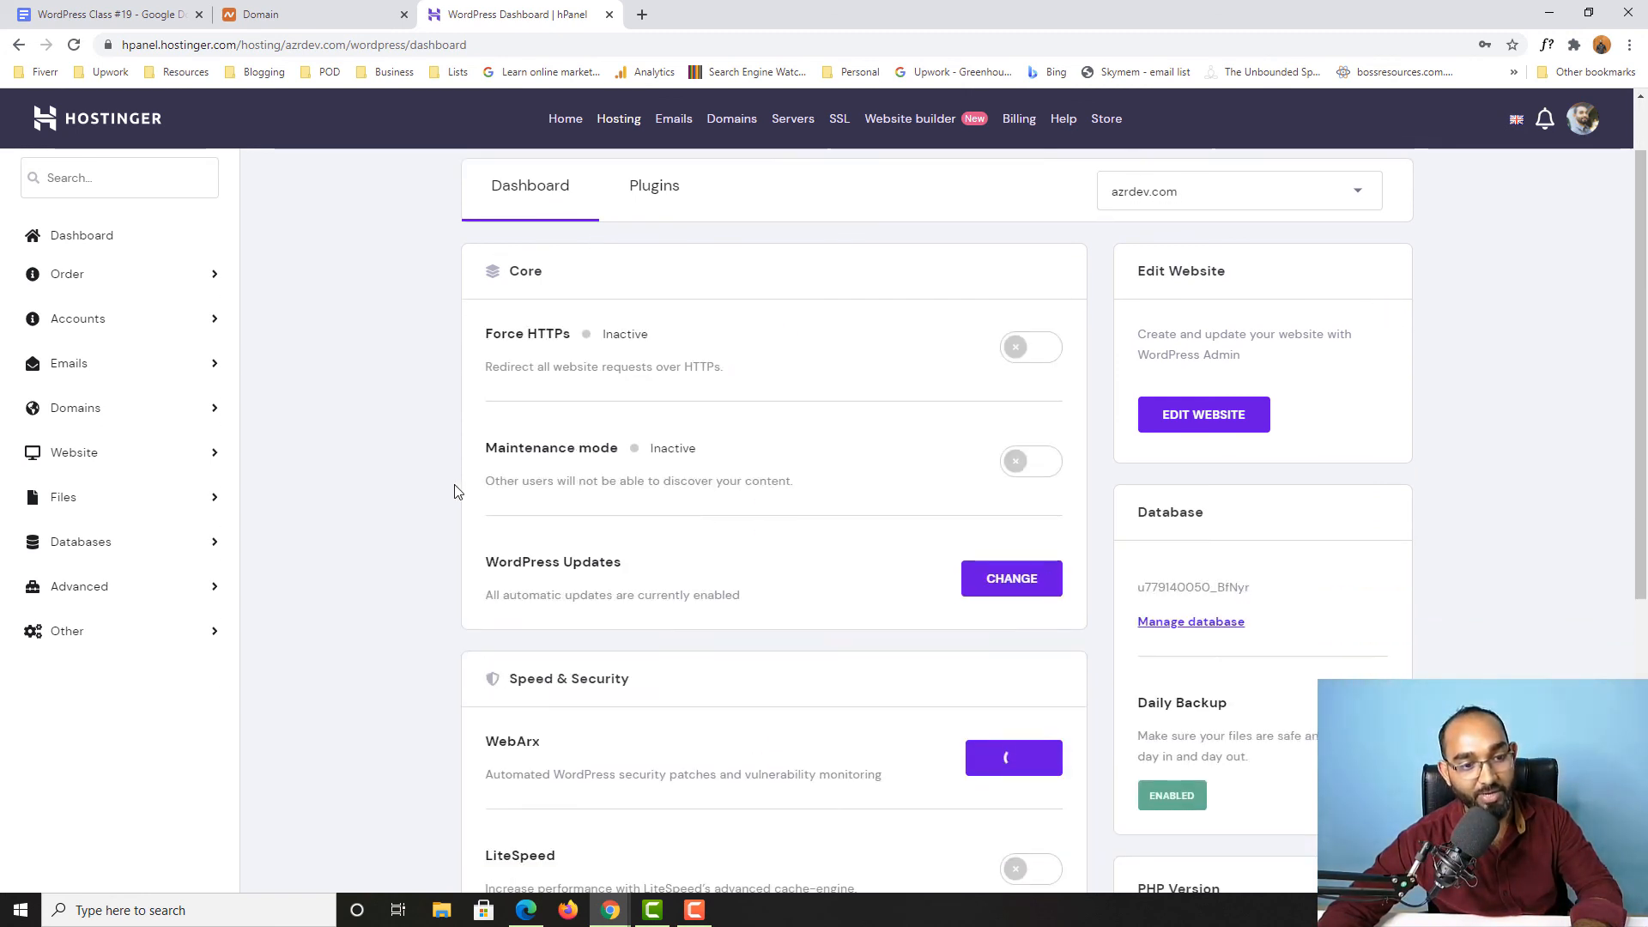
{"action": "scroll", "coordinate": [601, 695], "scroll_direction": "down", "scroll_amount": 3}
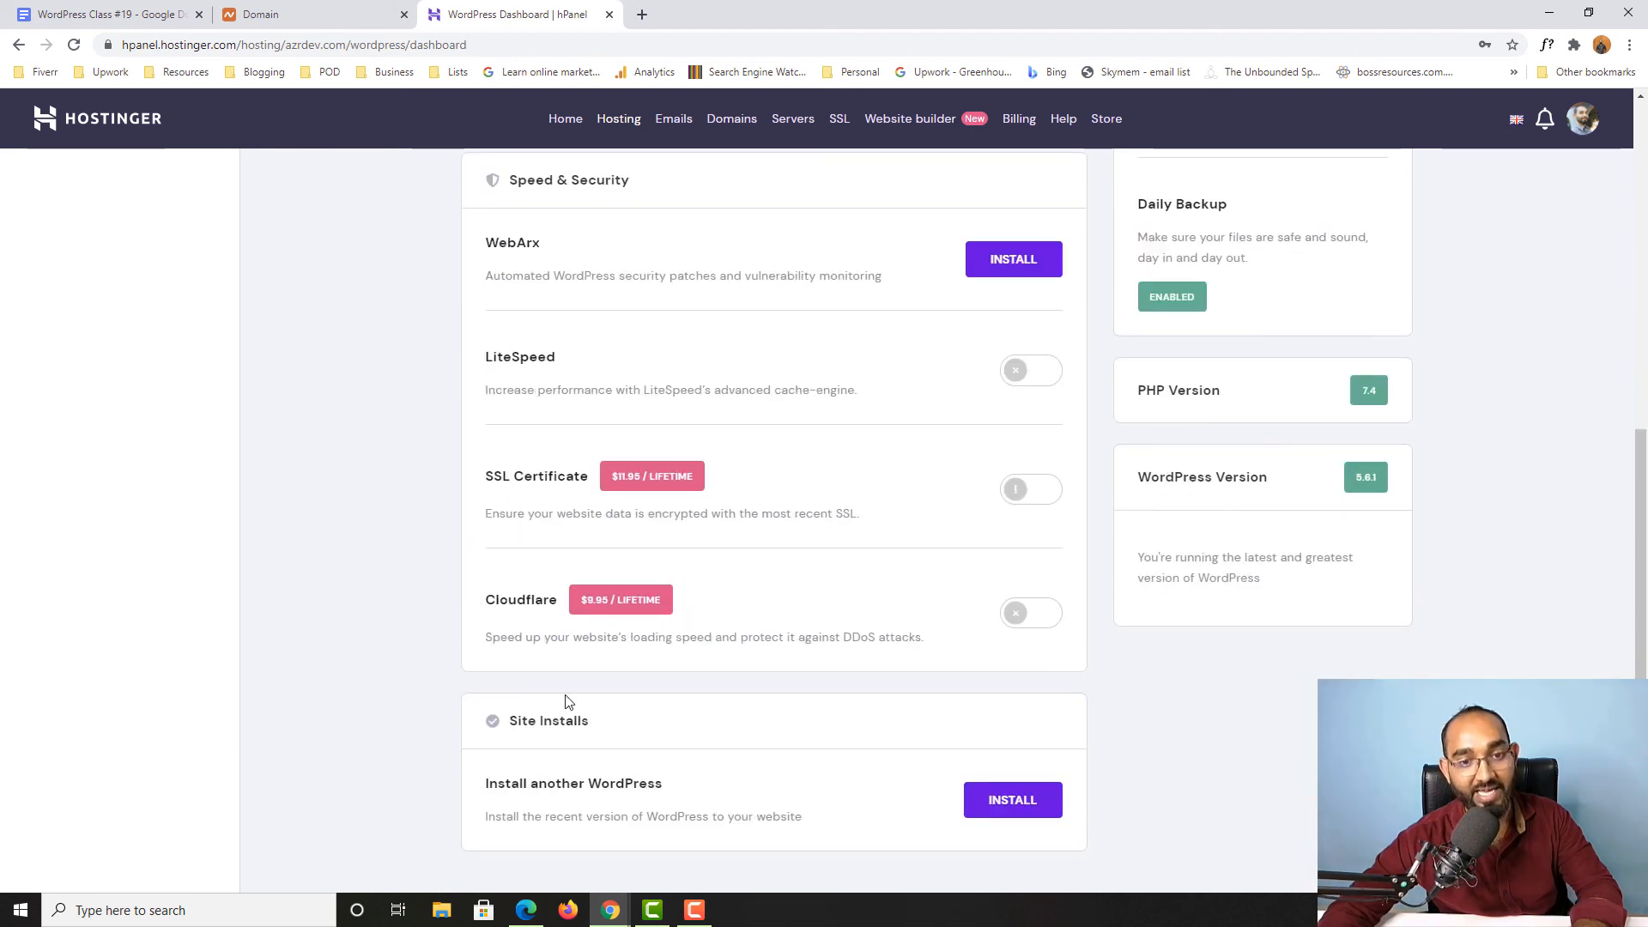
{"action": "scroll", "coordinate": [471, 655], "scroll_direction": "up", "scroll_amount": 7}
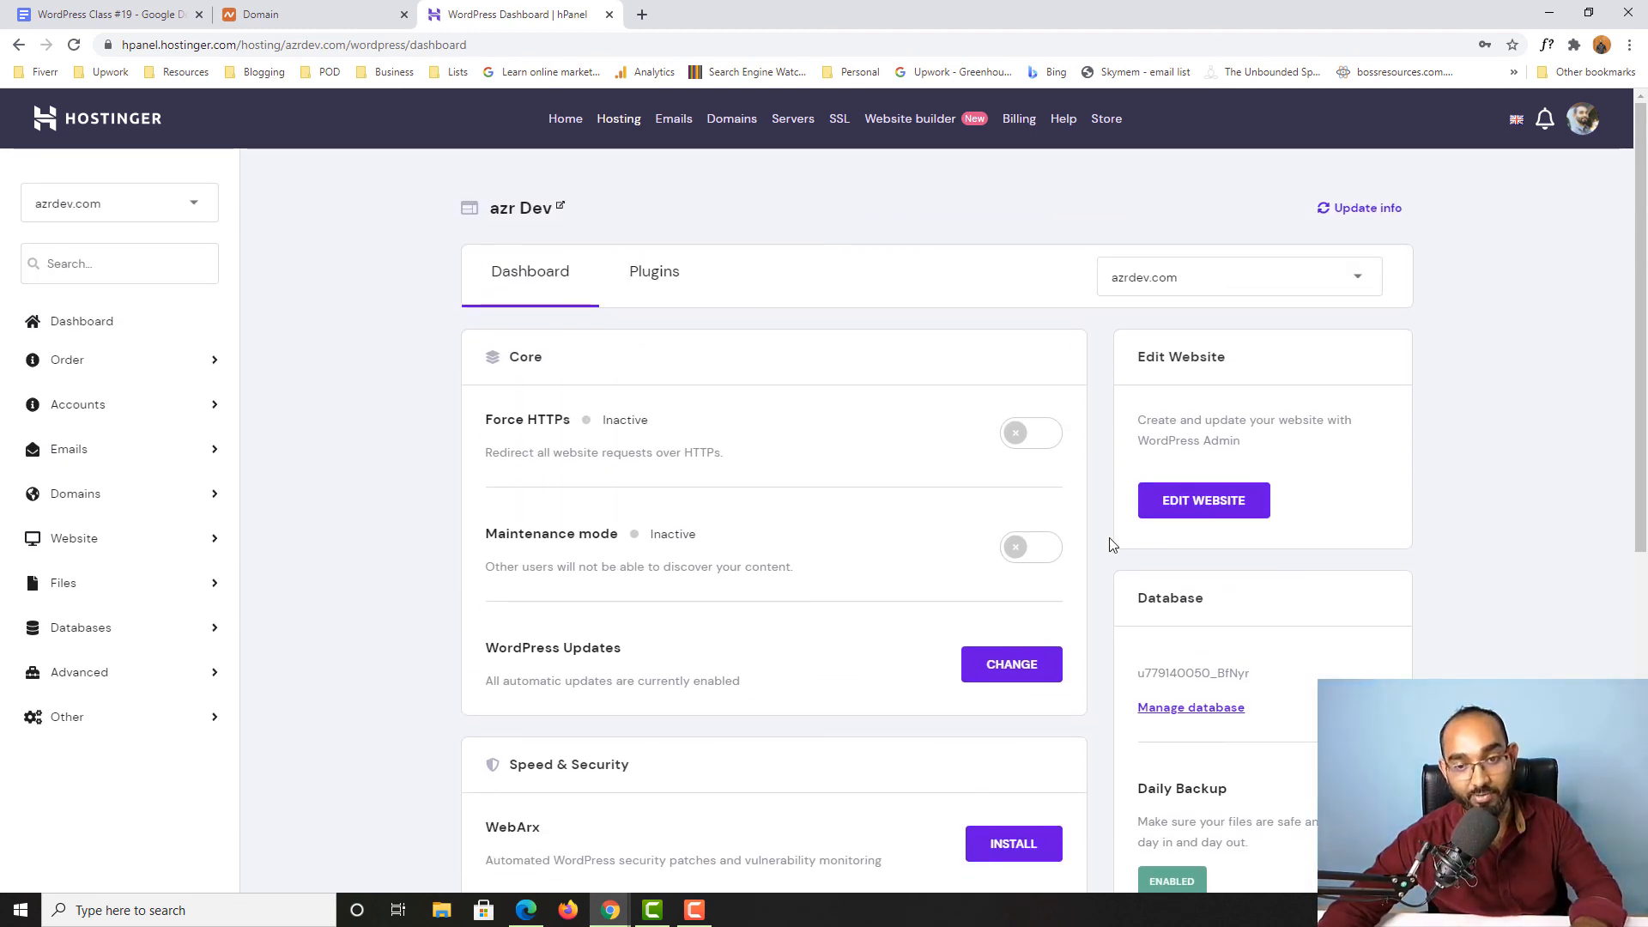
- Try to open the WordPress admin of azrdev.com for editing, reload the page, and launch it again from the WordPress dashboard
{"action": "left_click", "coordinate": [1186, 520]}
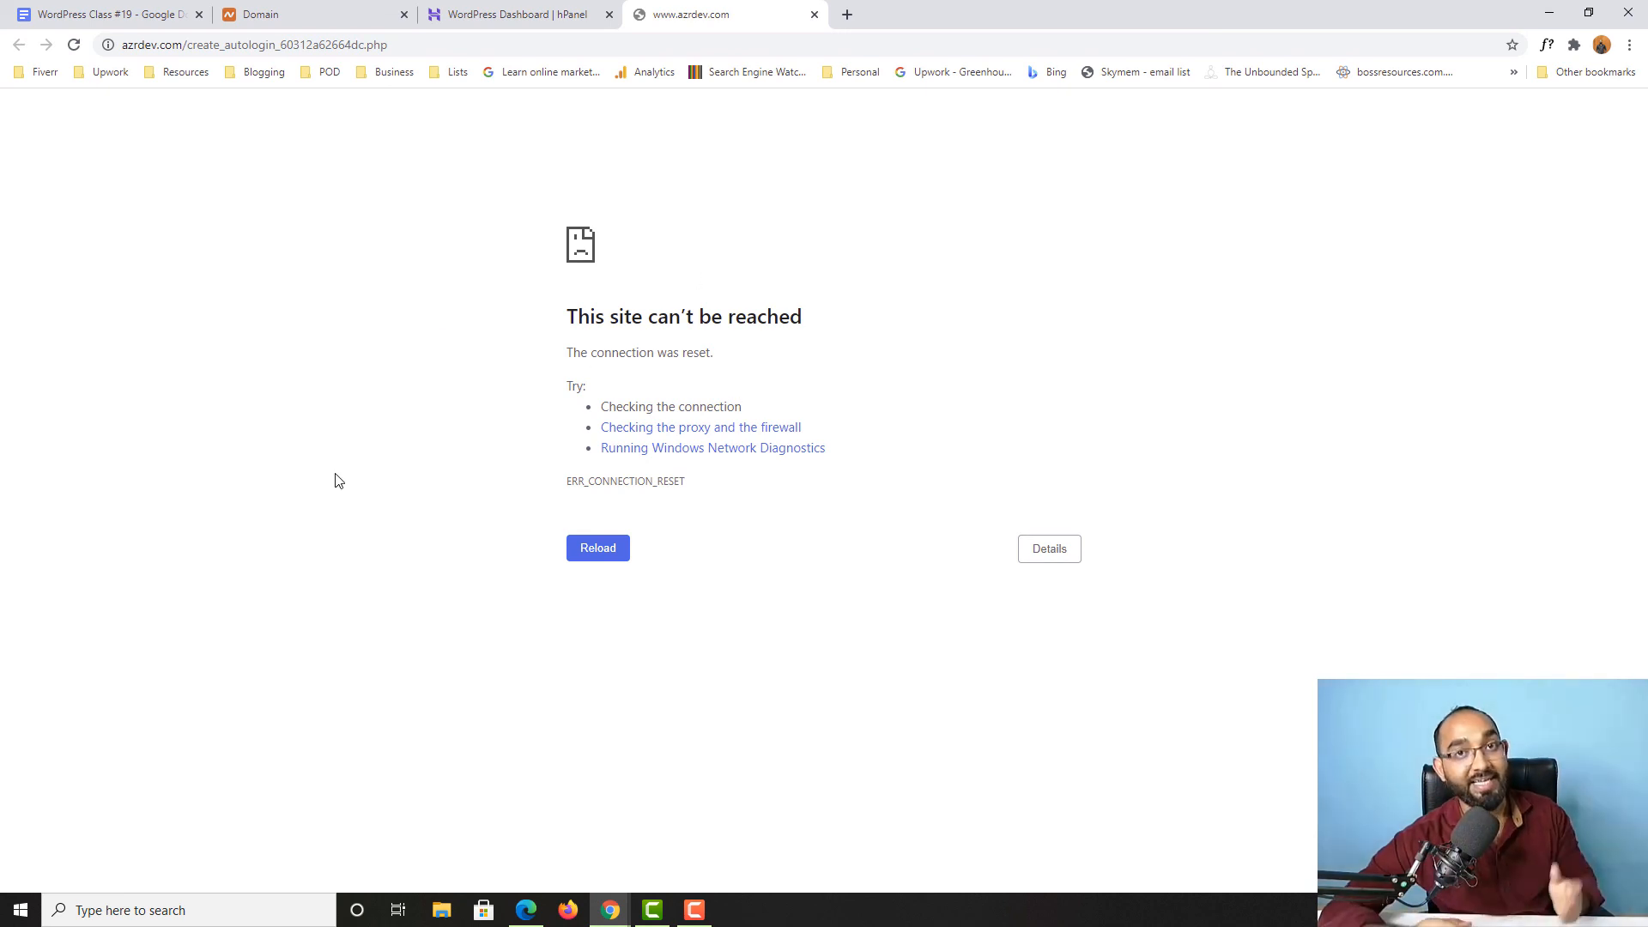
{"action": "key", "text": "F5"}
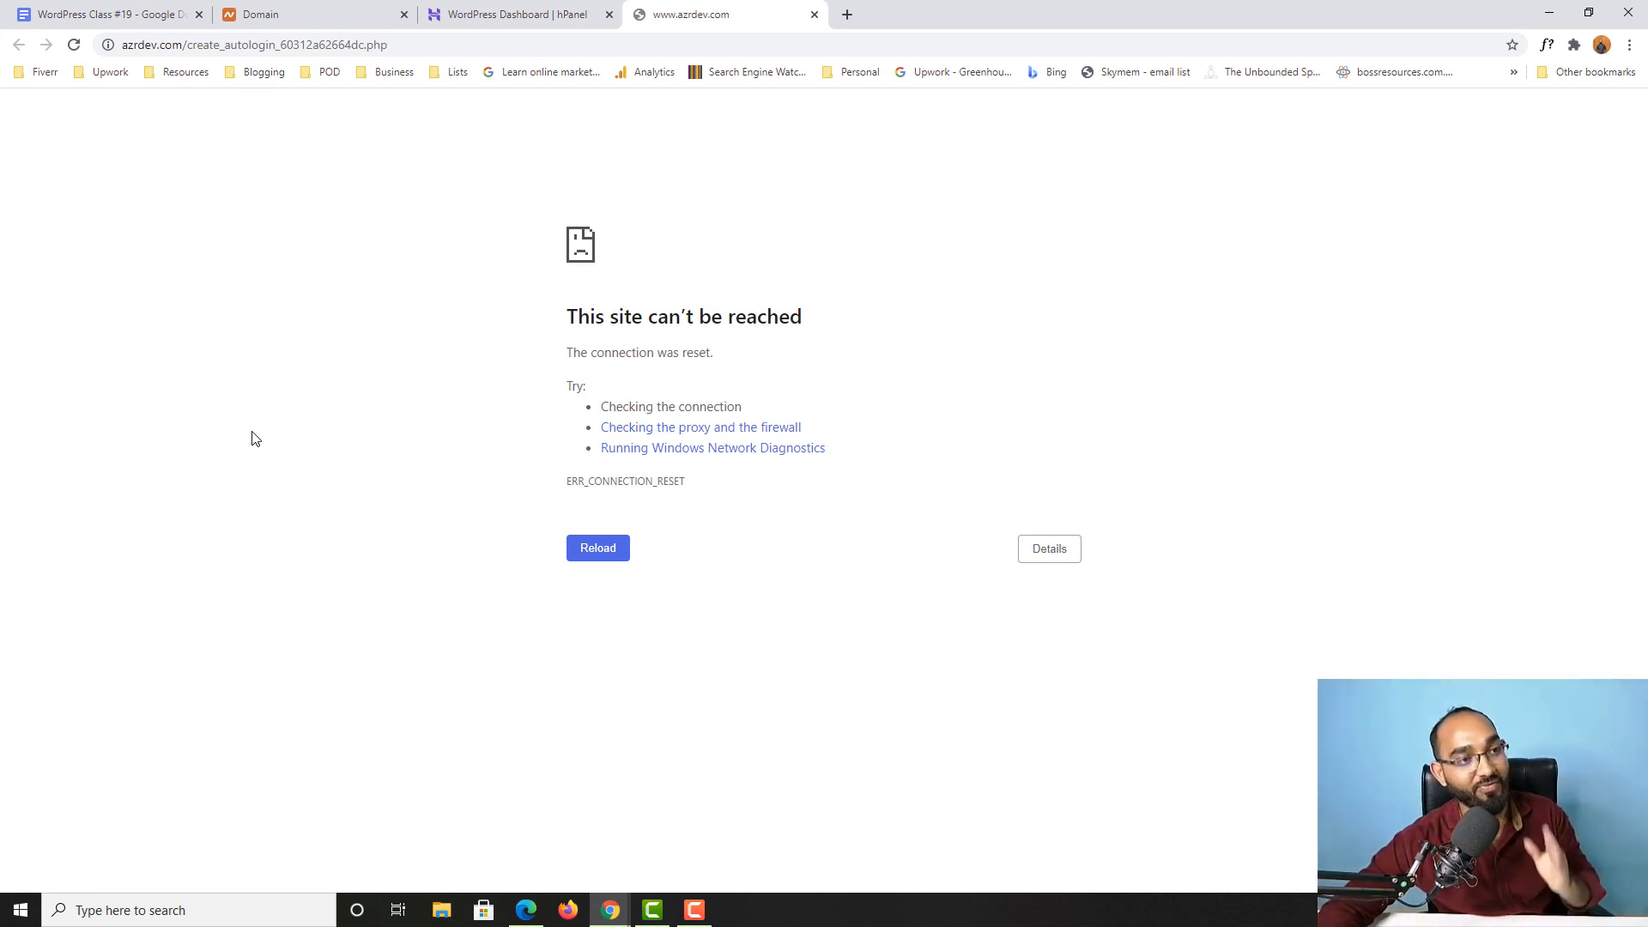
{"action": "left_click", "coordinate": [515, 14]}
{"action": "left_click", "coordinate": [1214, 516]}
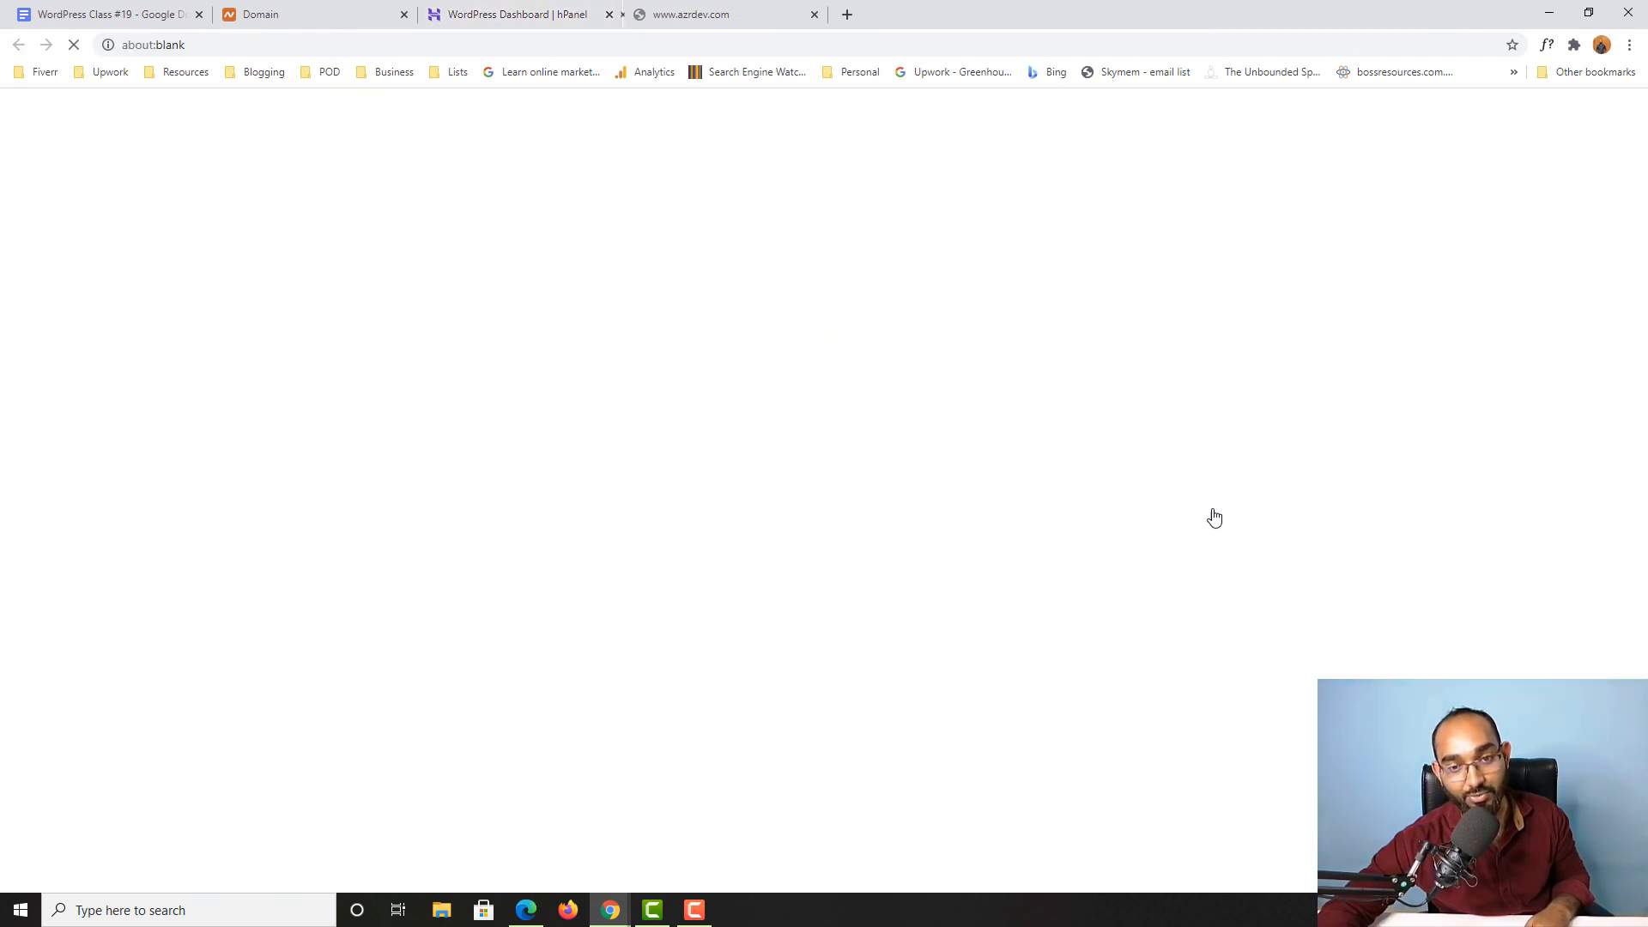